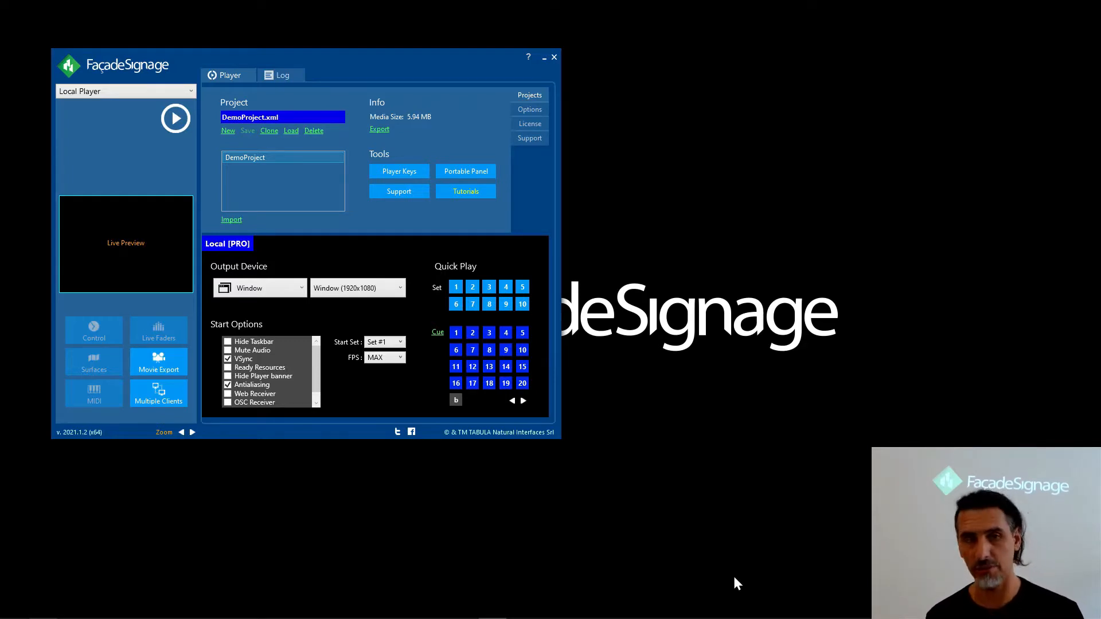
Step: Try the Full Screen output device for DemoProject and return the output to Window
drag(397, 83, 429, 101)
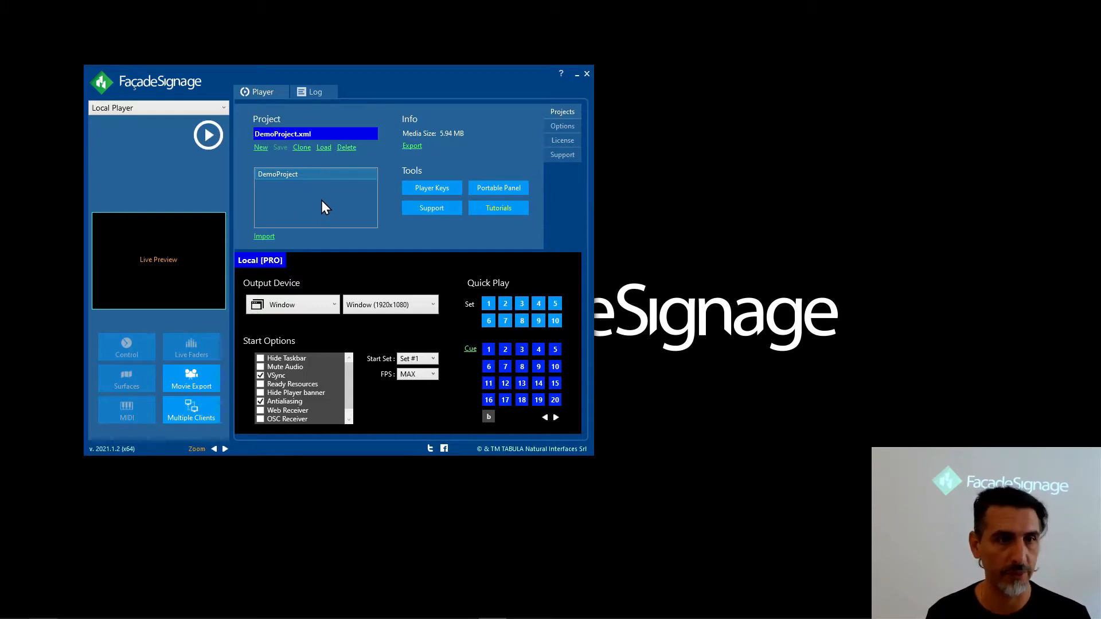
click(307, 174)
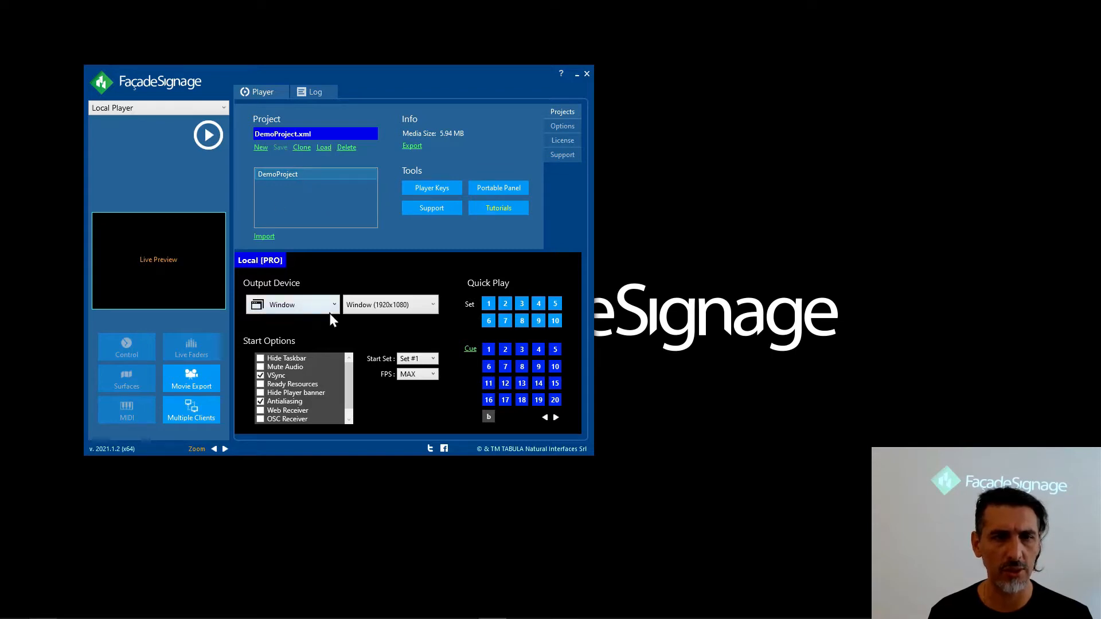
click(283, 310)
click(292, 342)
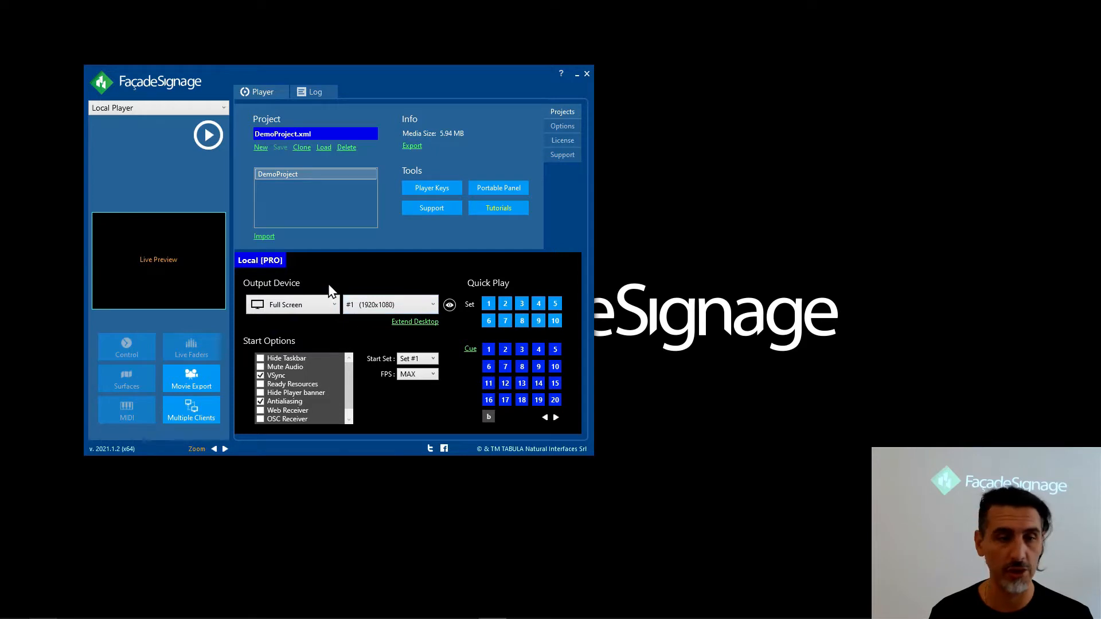
click(304, 304)
click(284, 322)
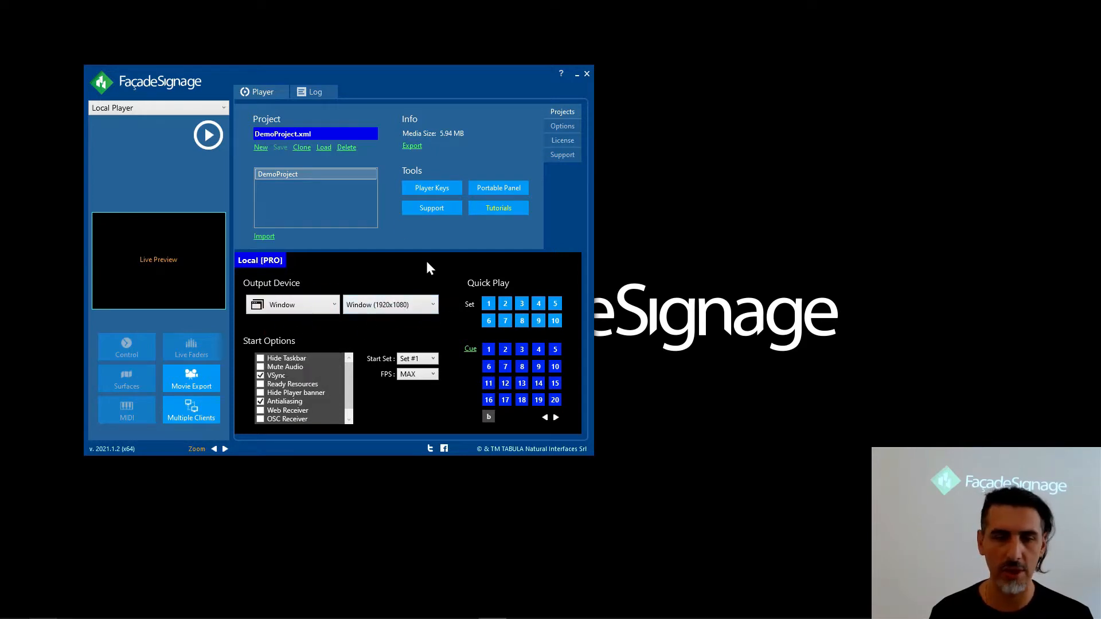
Step: Set the output window size to 1024x768 and start playing DemoProject
click(370, 303)
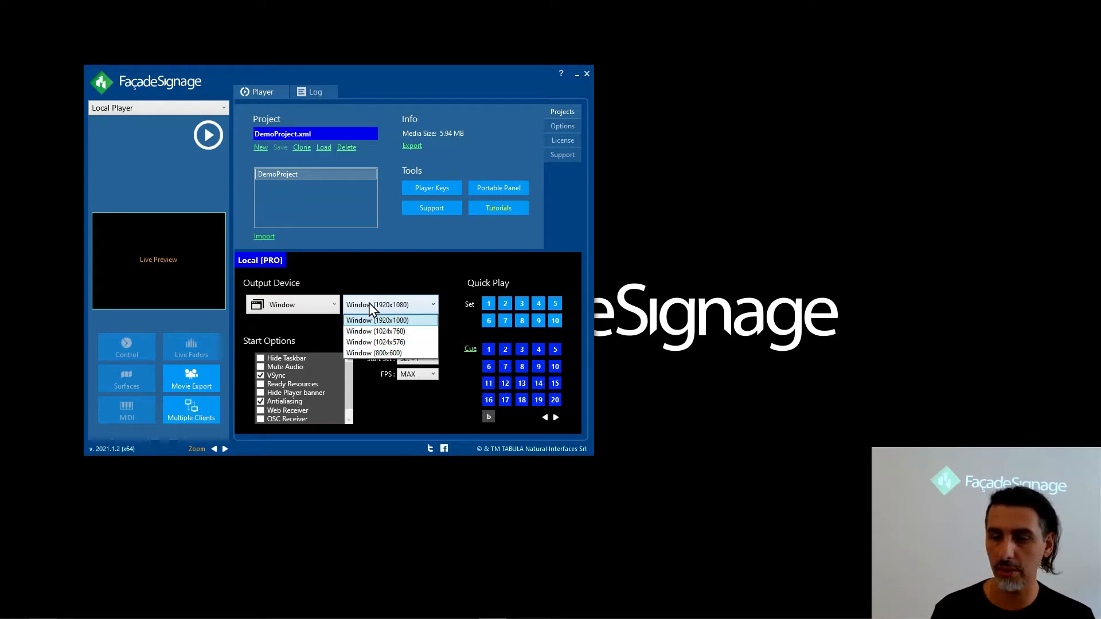
click(376, 331)
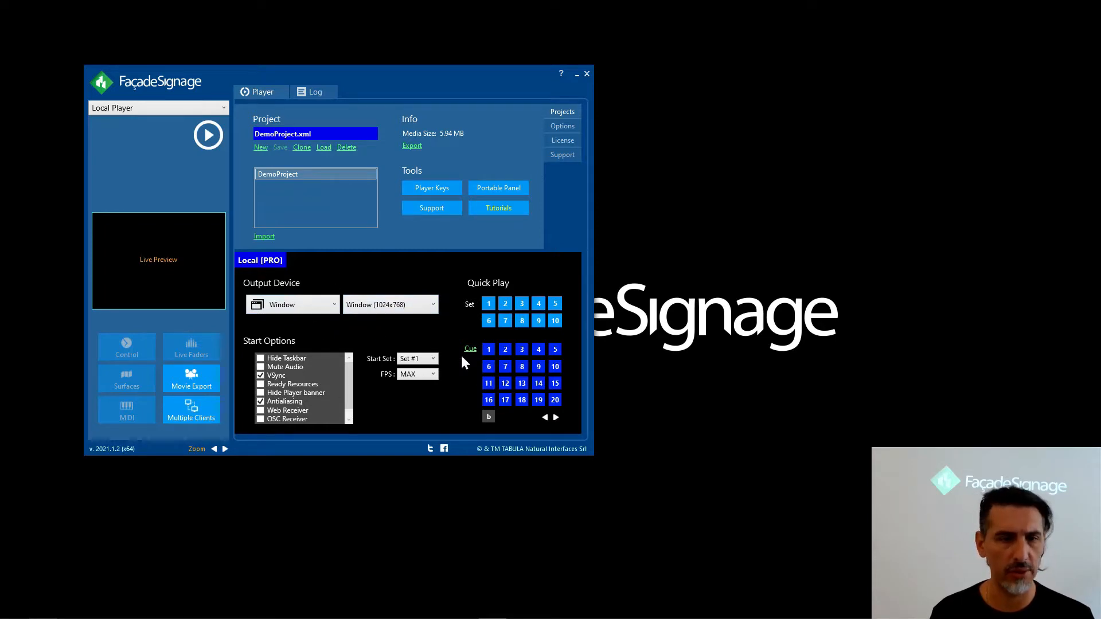
click(208, 135)
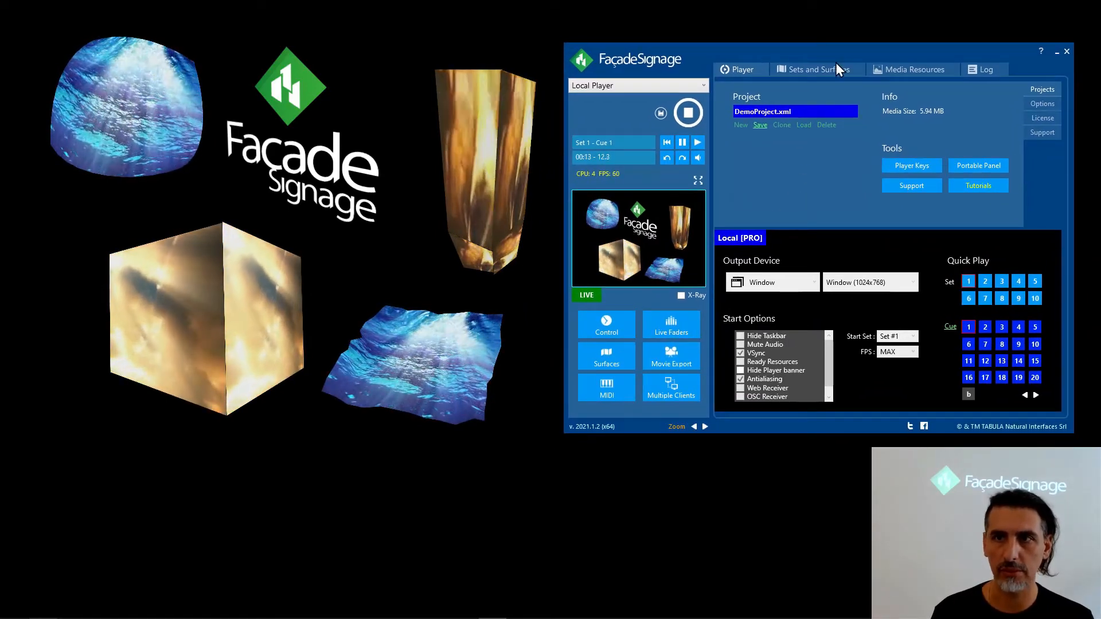
Step: Show the sets and surfaces, and shift the rounded ocean surface, the logo and the fire column's left face slightly in the output
click(814, 70)
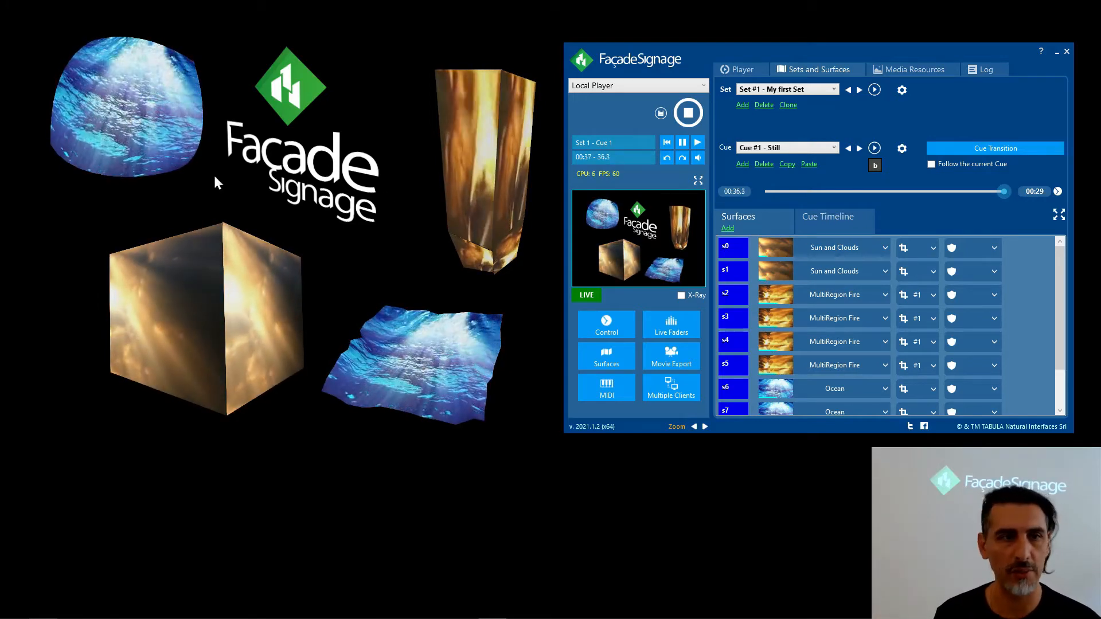
click(119, 105)
drag(123, 102, 130, 99)
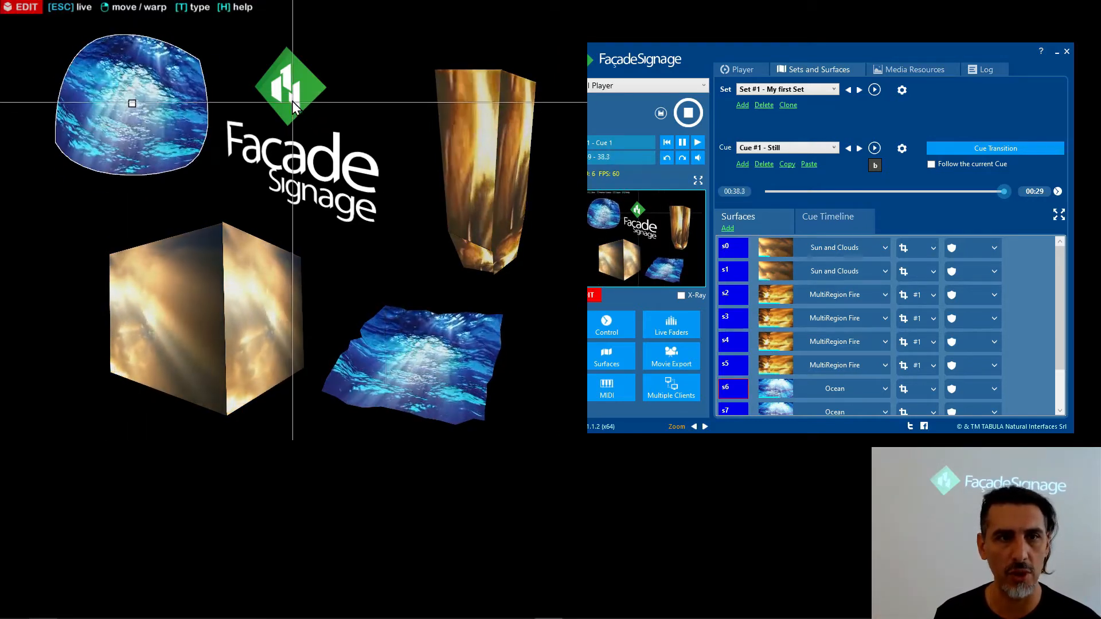
drag(292, 103, 296, 104)
drag(469, 127, 452, 152)
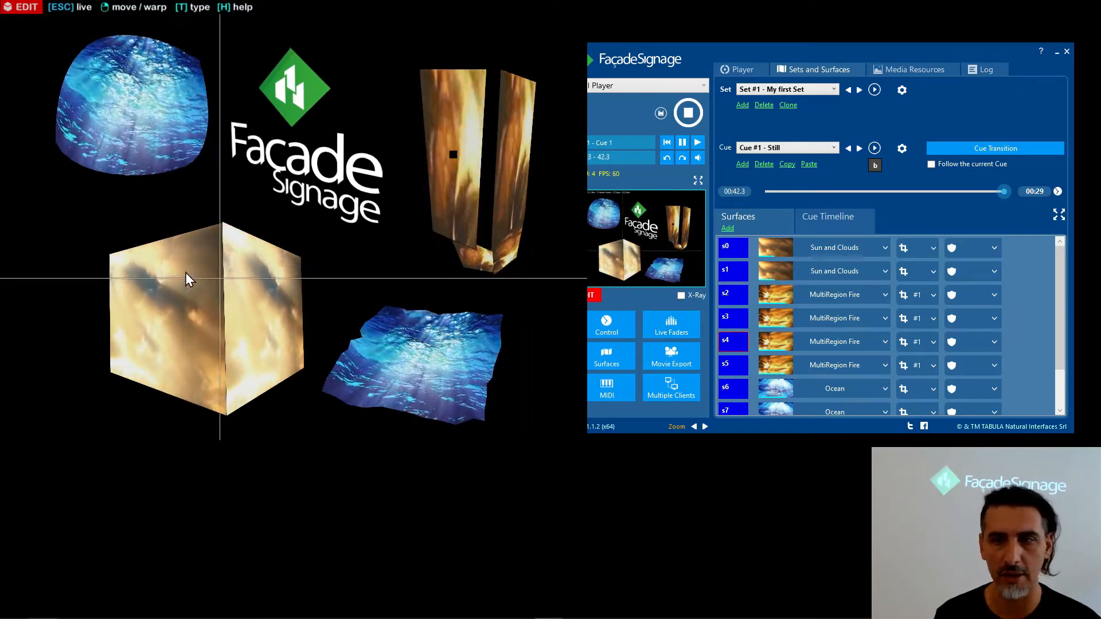
Step: Move the fire column's left face (s4) back towards the column and warp its corners to close the gap with the adjoining face
mouse_move(1062, 342)
drag(1061, 315, 1052, 370)
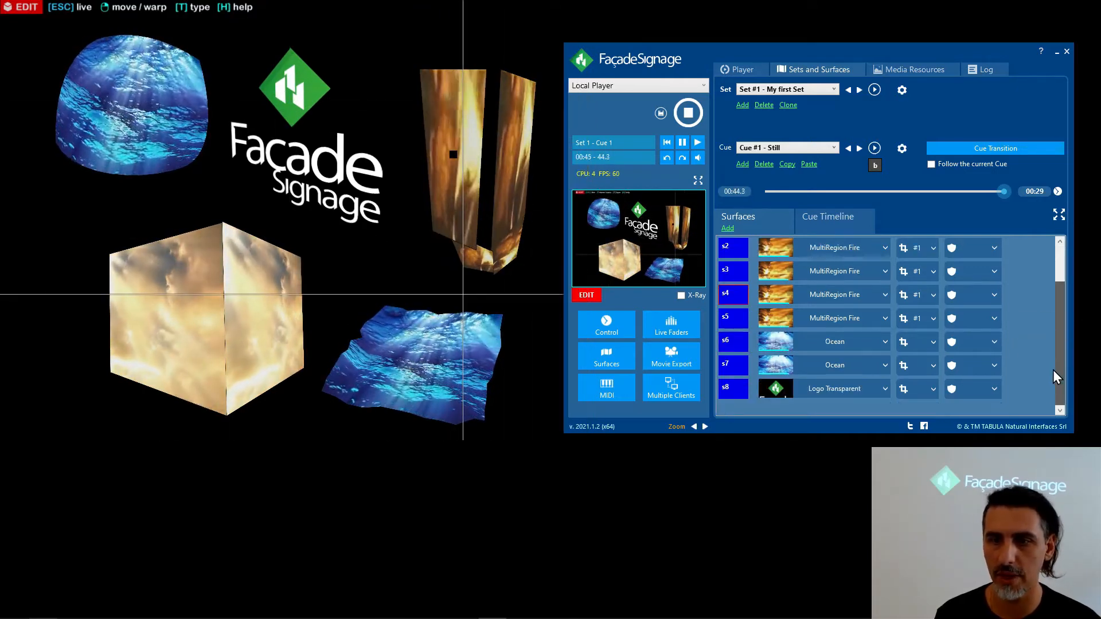
scroll(1058, 356, up, 2)
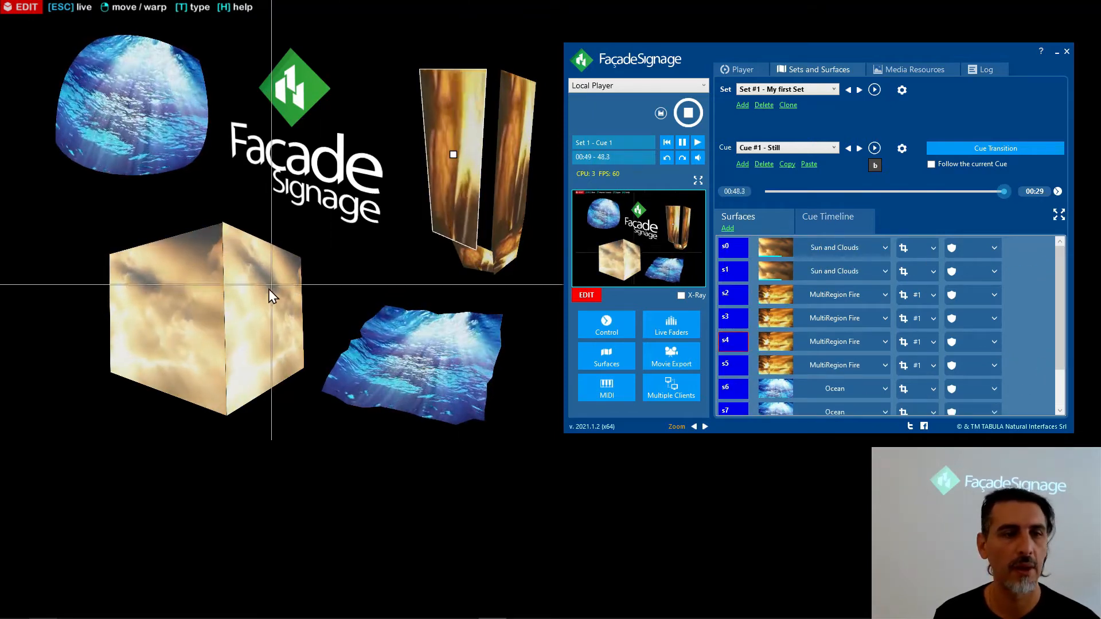
drag(438, 139, 451, 136)
drag(432, 70, 419, 81)
drag(445, 231, 427, 210)
click(443, 182)
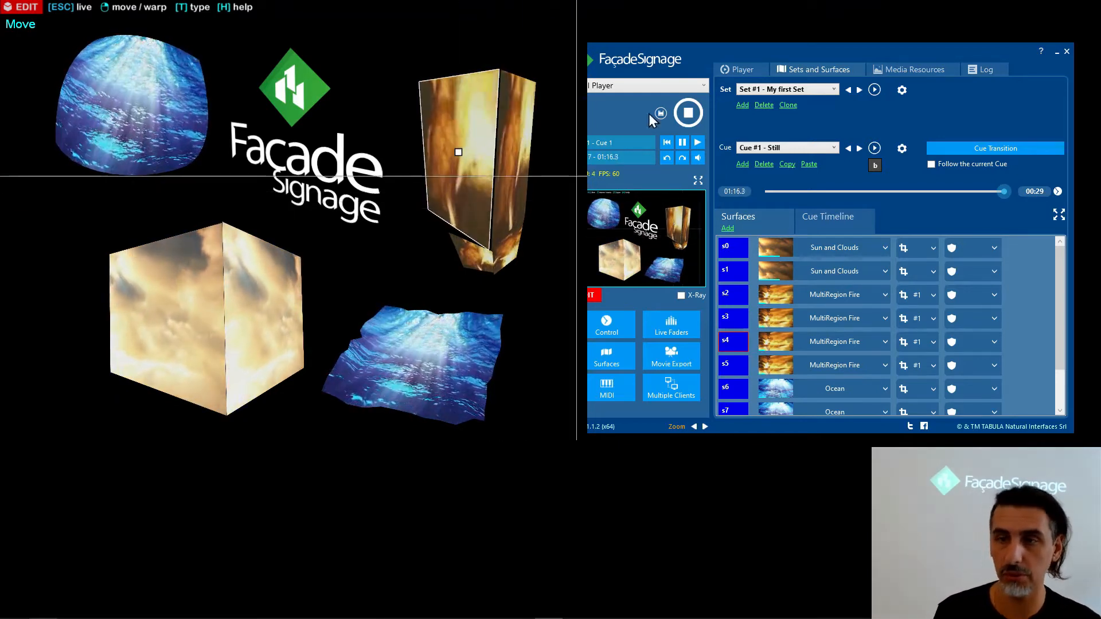
Step: Add a new set to the project and start playing it
click(790, 90)
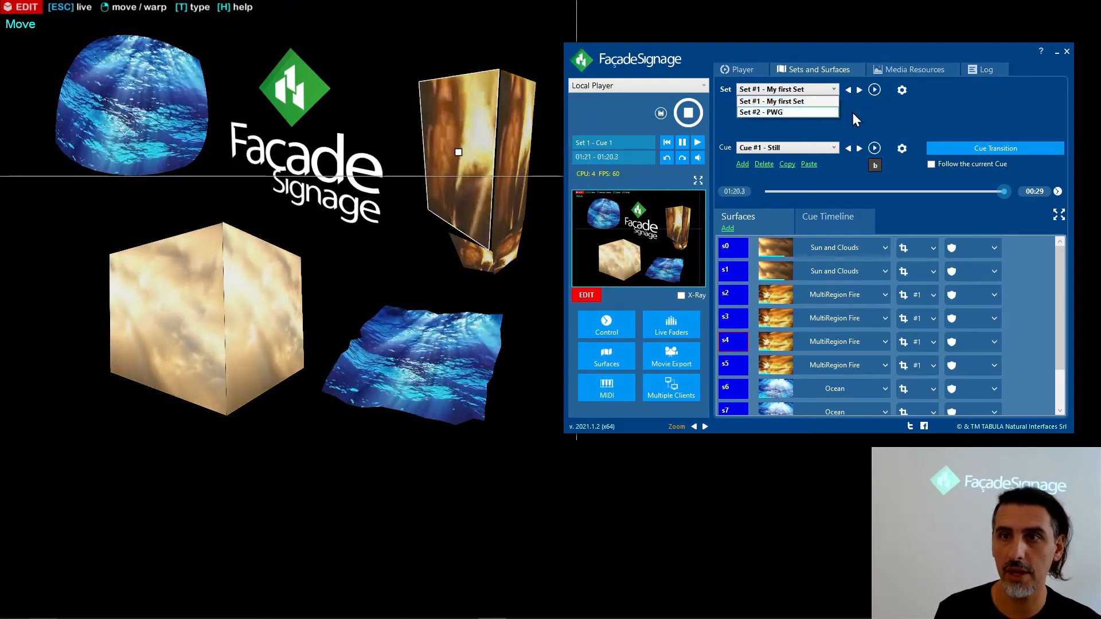
click(834, 102)
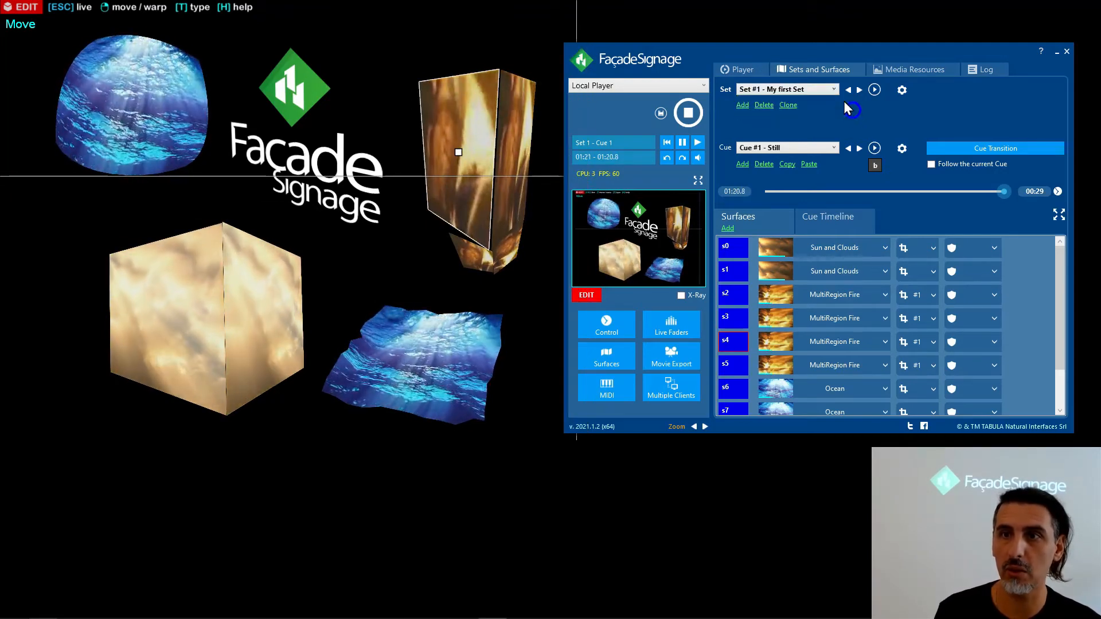
click(742, 106)
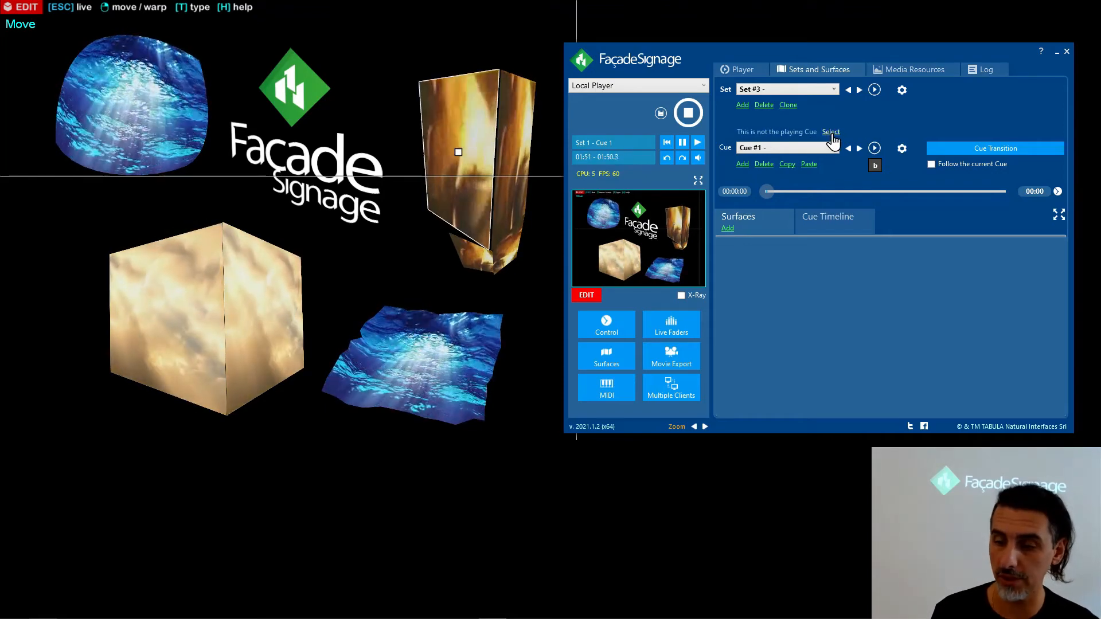
click(873, 87)
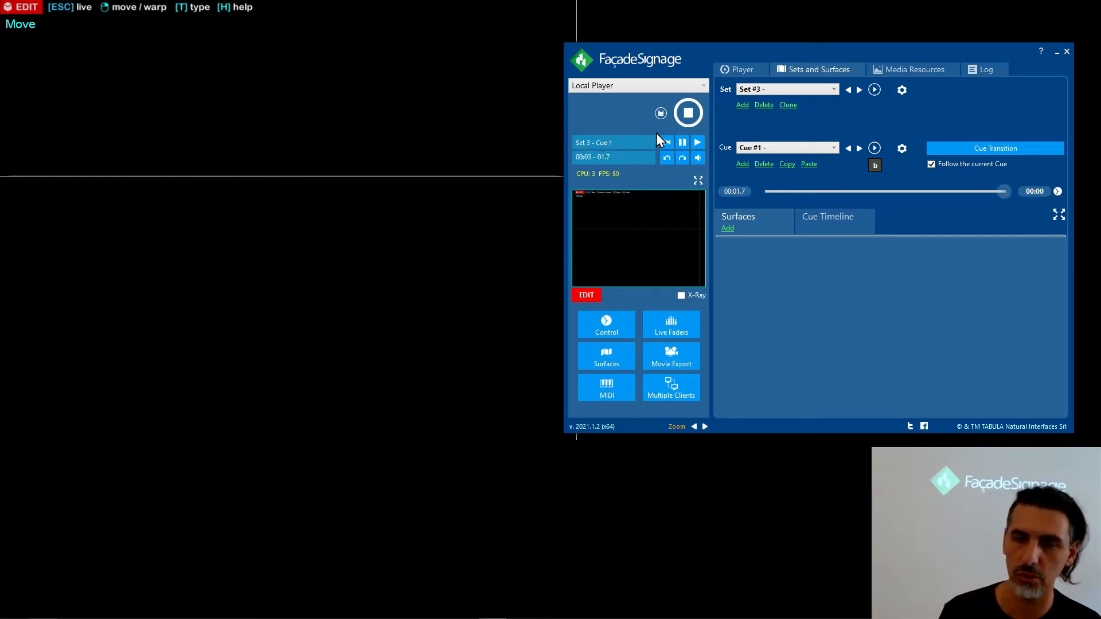
Step: Create three square surfaces in the empty output: one at upper left, one at upper right and one lower between them
click(350, 204)
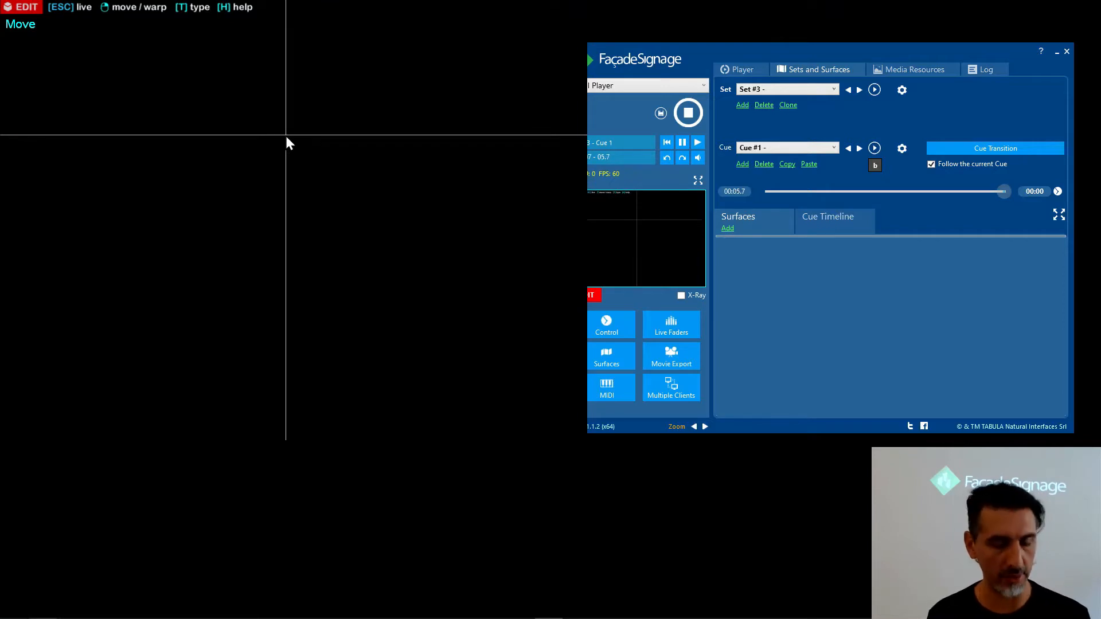
click(167, 130)
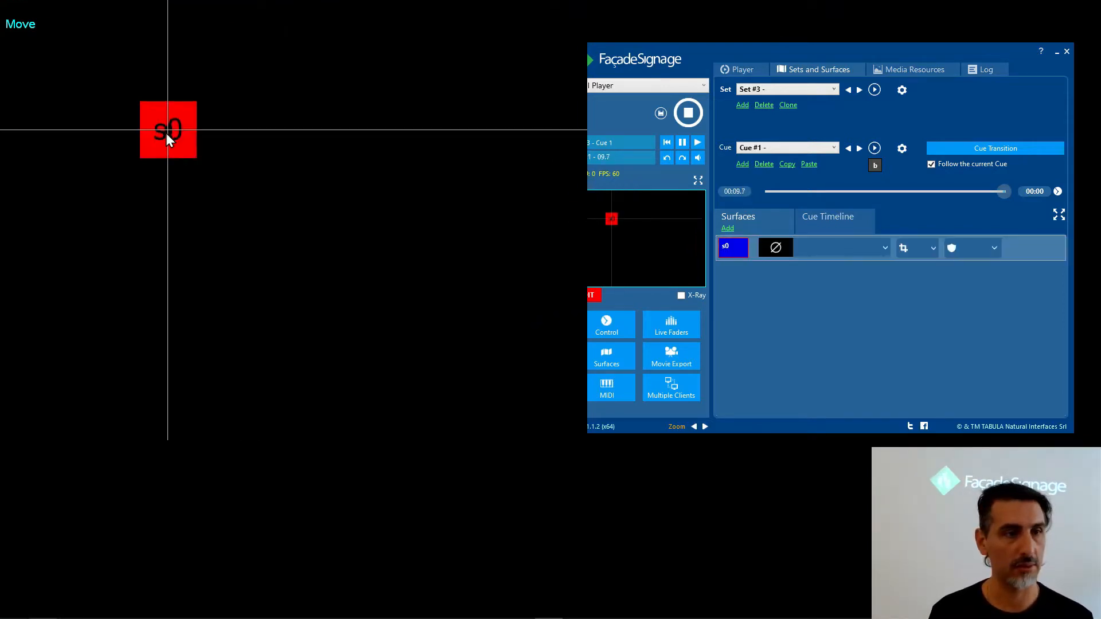
drag(167, 133, 137, 118)
drag(401, 104, 420, 135)
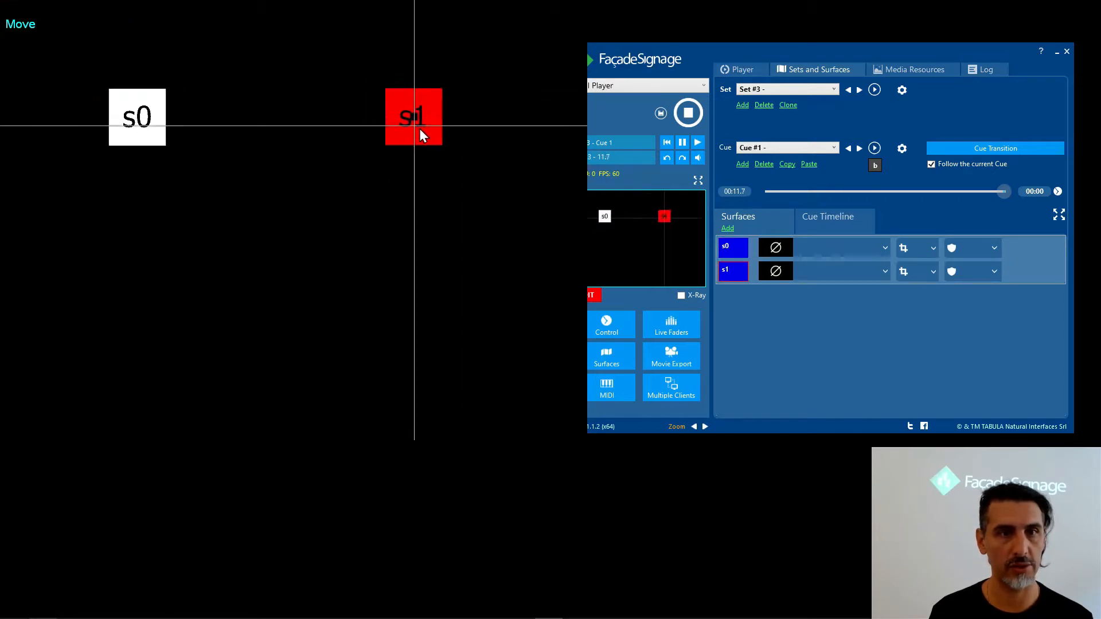
click(282, 217)
Step: Arrange the three surfaces in a rough horizontal row, with s0 on the left, s2 in the middle and s1 on the right
drag(137, 121, 122, 158)
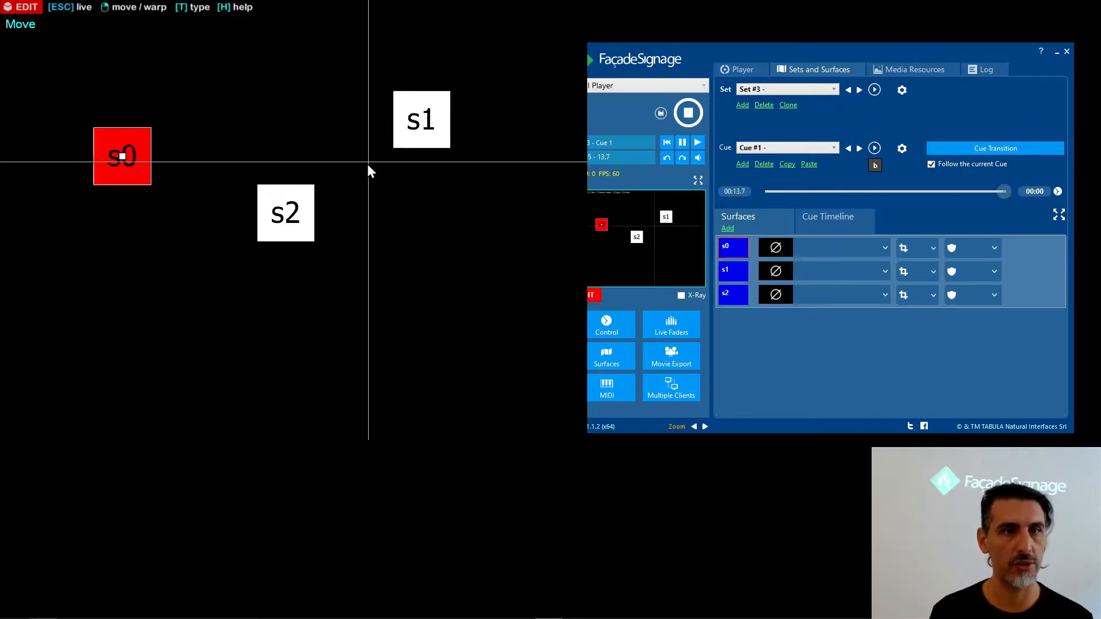
drag(286, 218, 295, 158)
drag(435, 139, 464, 190)
drag(140, 160, 156, 168)
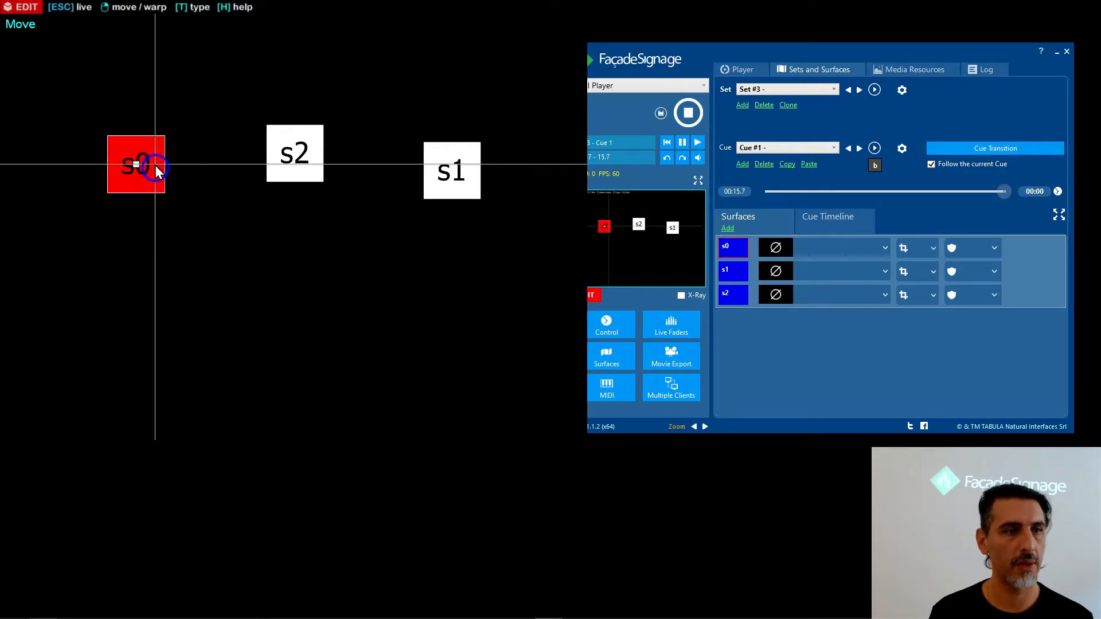
Step: Warp the corners of surface s0 into a large trapezoid whose left side is taller than its right side
click(155, 167)
drag(109, 138, 86, 91)
drag(108, 192, 69, 241)
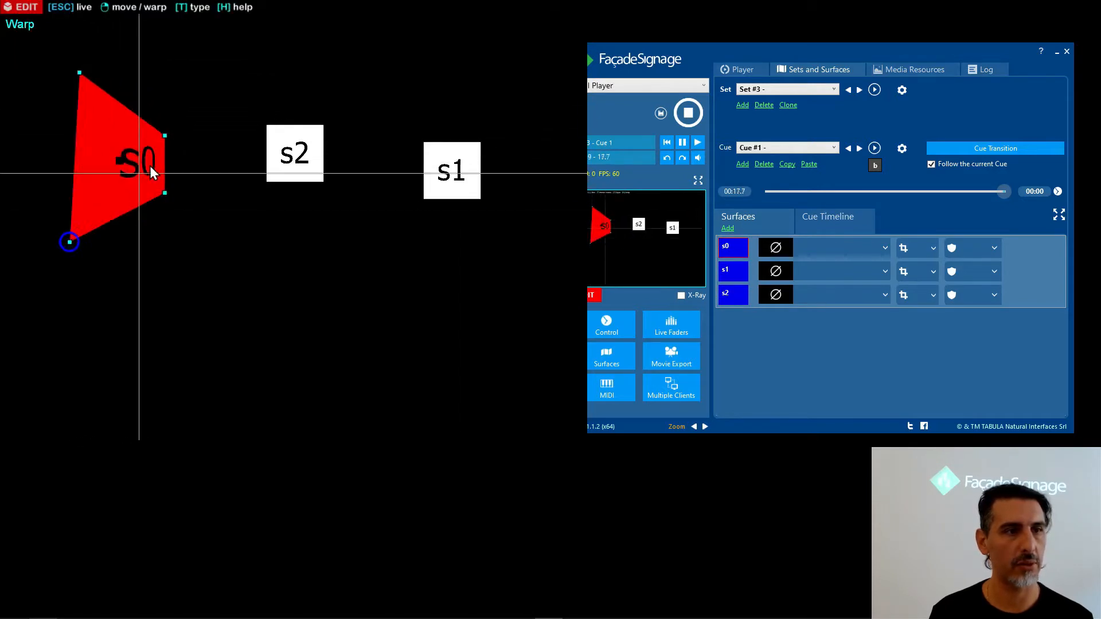
drag(165, 136, 197, 112)
drag(164, 192, 210, 233)
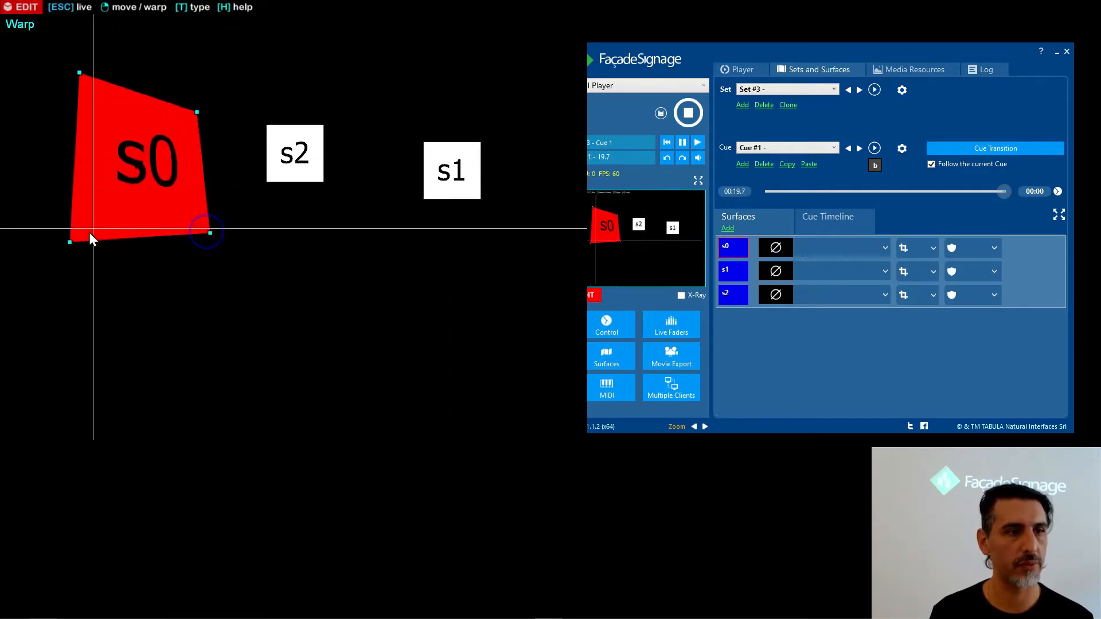
drag(89, 232, 55, 270)
mouse_move(63, 69)
mouse_down()
mouse_move(46, 77)
mouse_move(58, 80)
mouse_up()
drag(211, 118, 210, 138)
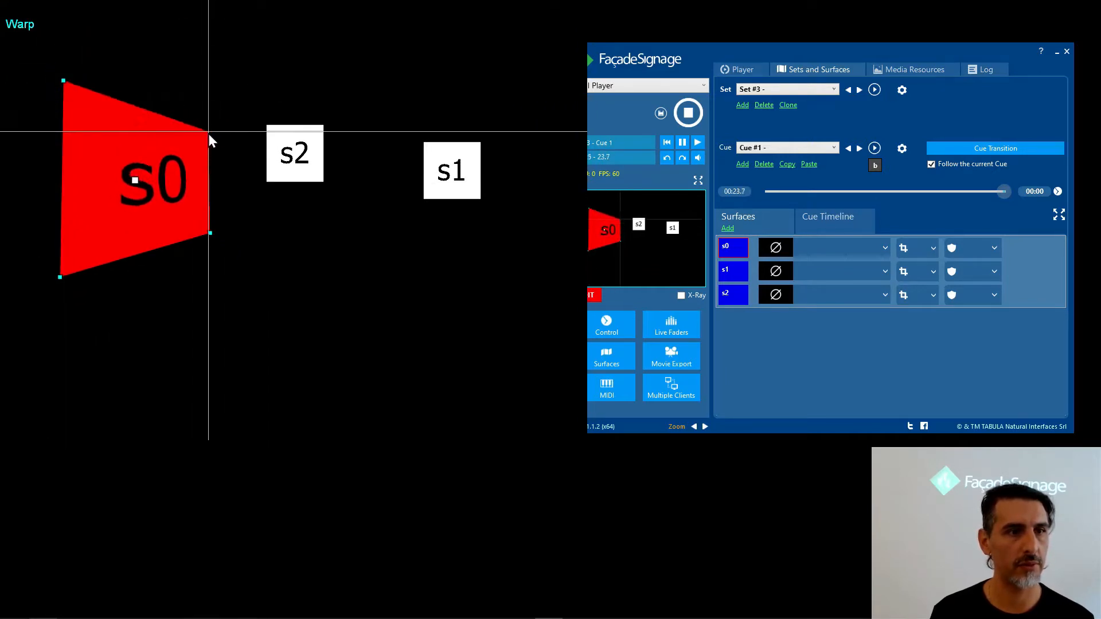
Step: Move surface s2 slightly down and to the right, and warp its four corners outwards into a larger quadrilateral
click(288, 157)
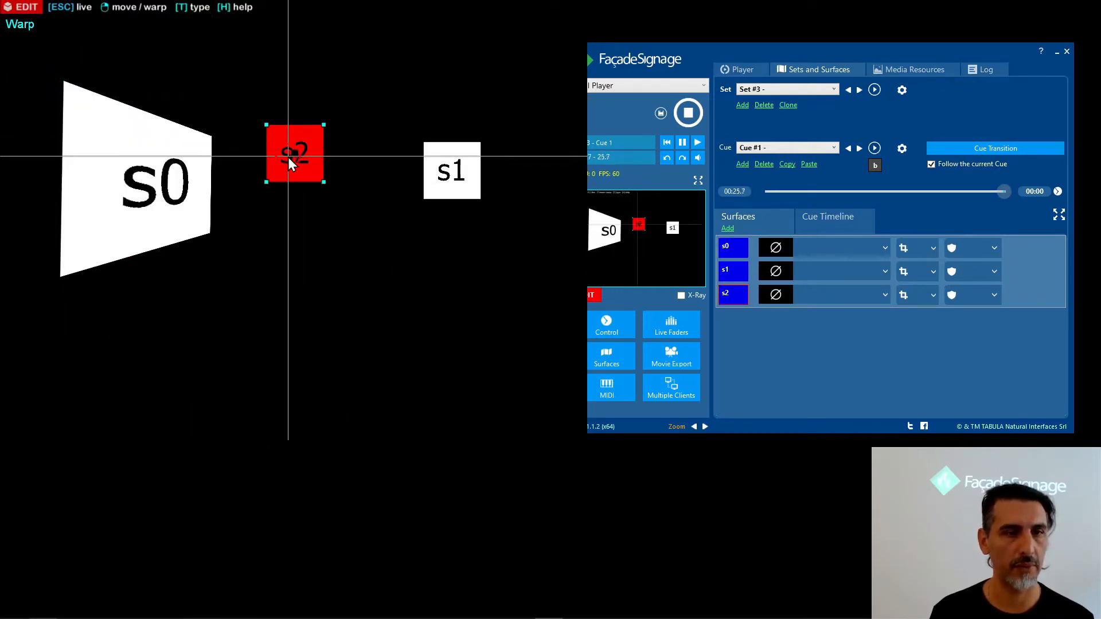
mouse_move(300, 133)
mouse_down()
mouse_move(320, 170)
mouse_move(280, 129)
mouse_move(297, 138)
mouse_move(287, 102)
mouse_move(377, 121)
mouse_move(311, 148)
mouse_up()
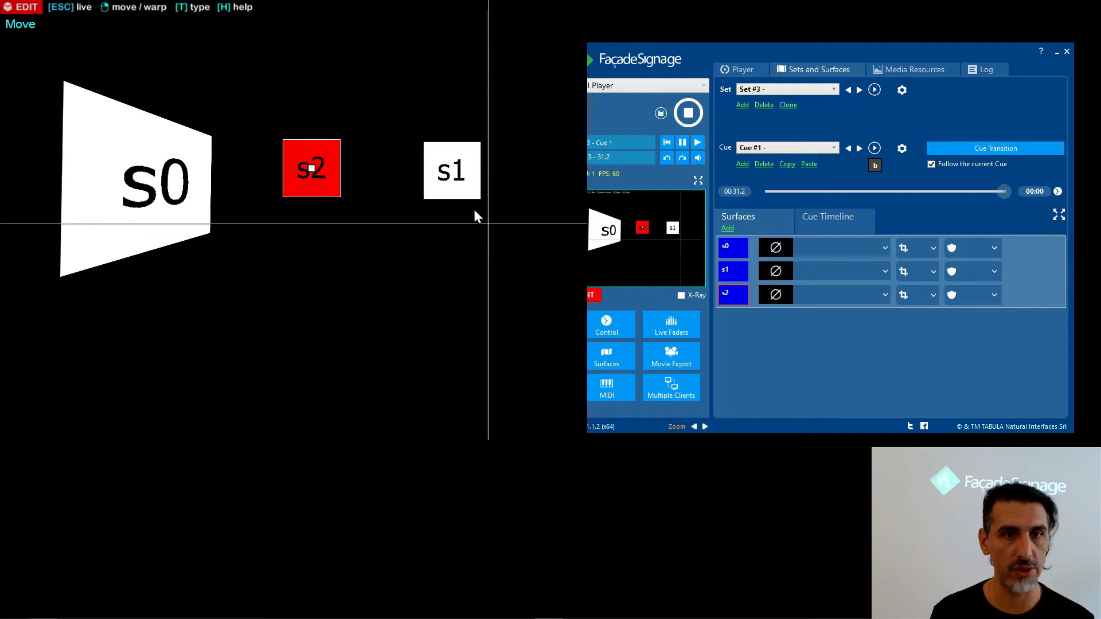
right_click(322, 149)
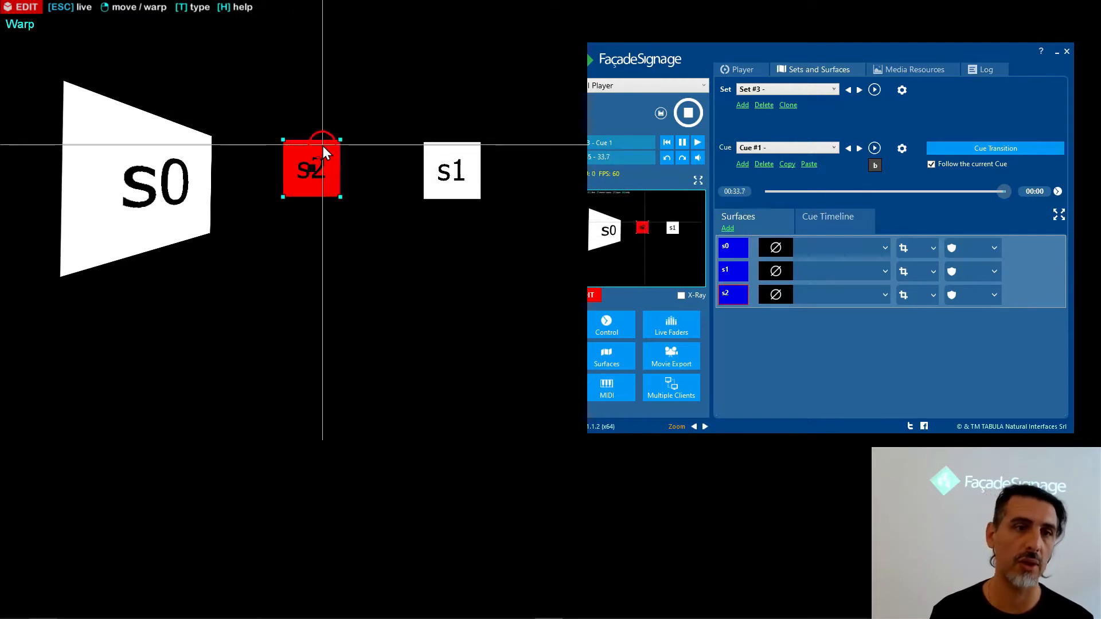
drag(340, 139, 358, 122)
drag(283, 140, 269, 116)
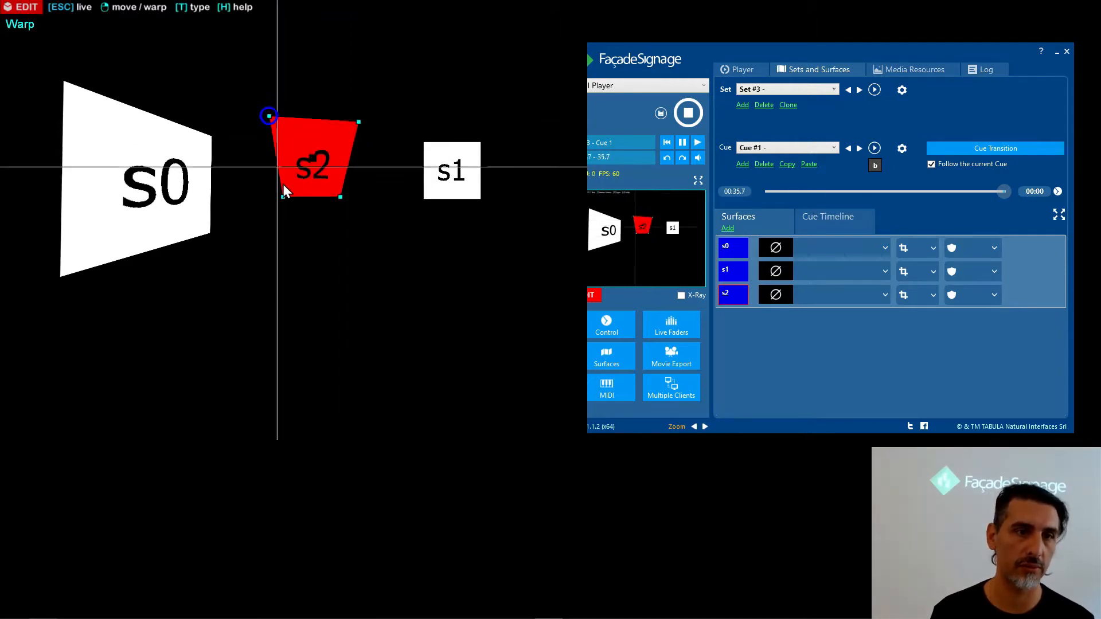
drag(283, 197, 267, 222)
drag(341, 197, 366, 223)
Step: Move surface s2 closer to s0 and refine its upper-right corner
right_click(330, 172)
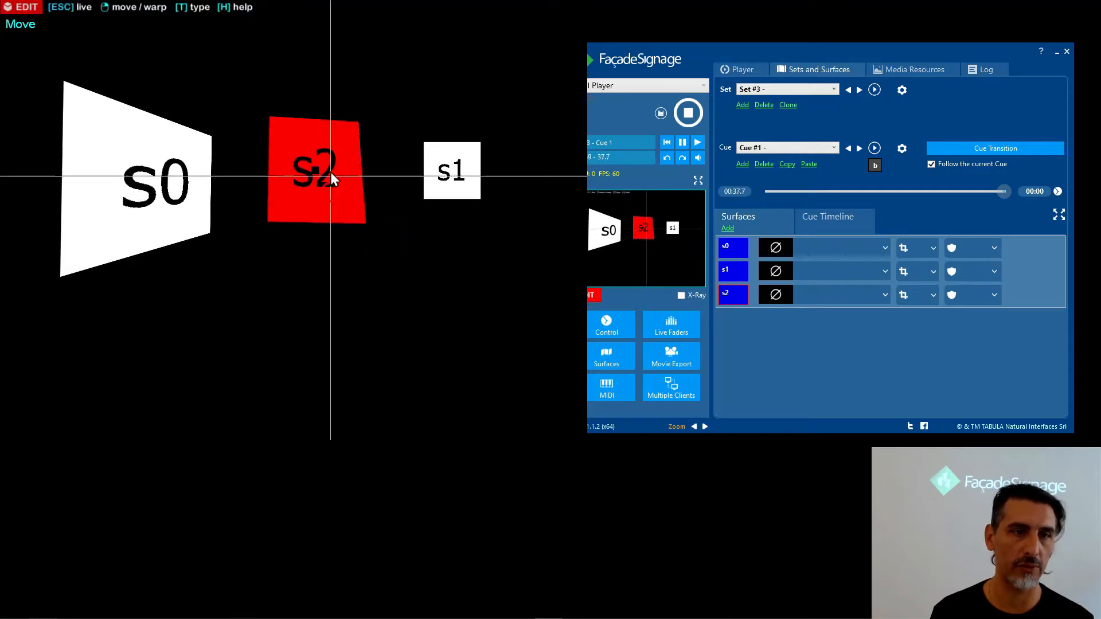
drag(328, 175, 297, 196)
right_click(315, 160)
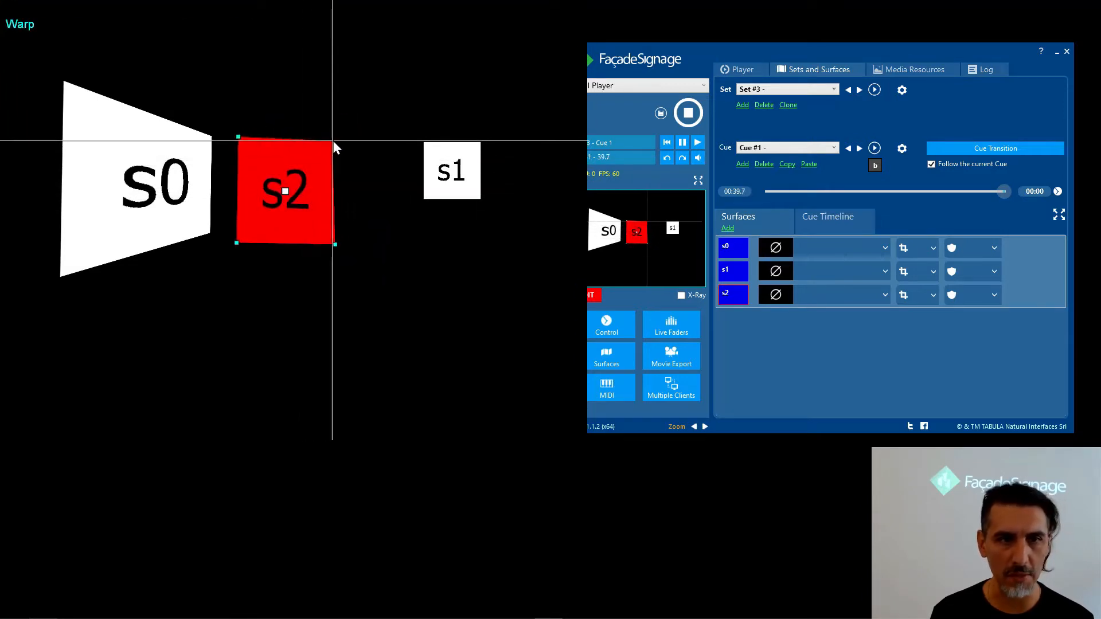
drag(330, 141, 339, 135)
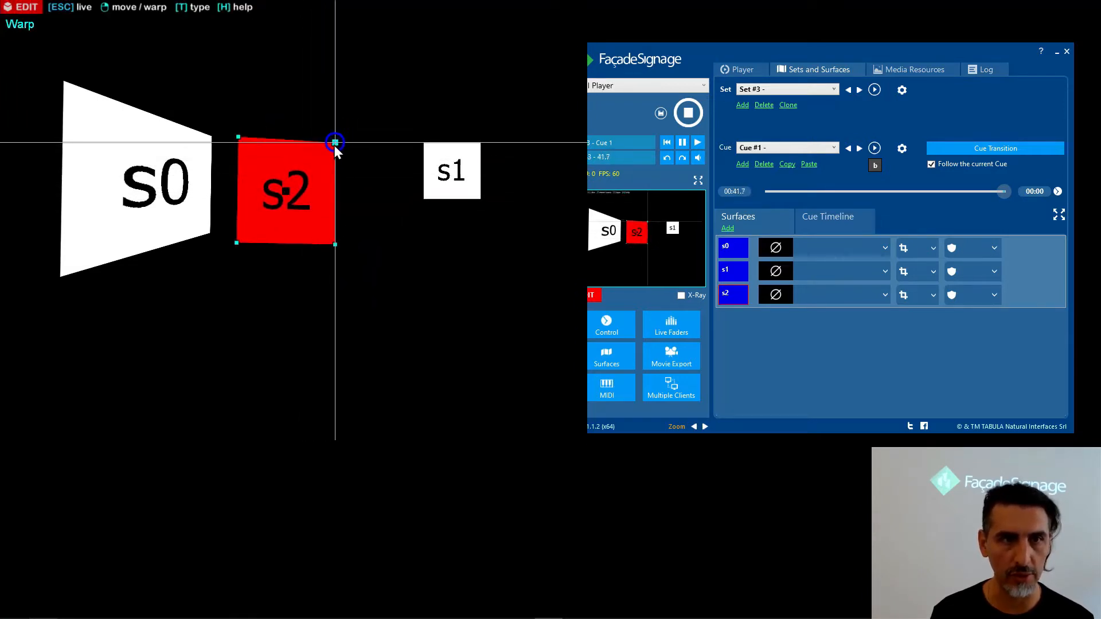
Step: Move surface s1 close to s2 and warp its corners into a trapezoid with a taller right side, mirroring s0
right_click(435, 155)
drag(435, 155, 355, 149)
right_click(370, 163)
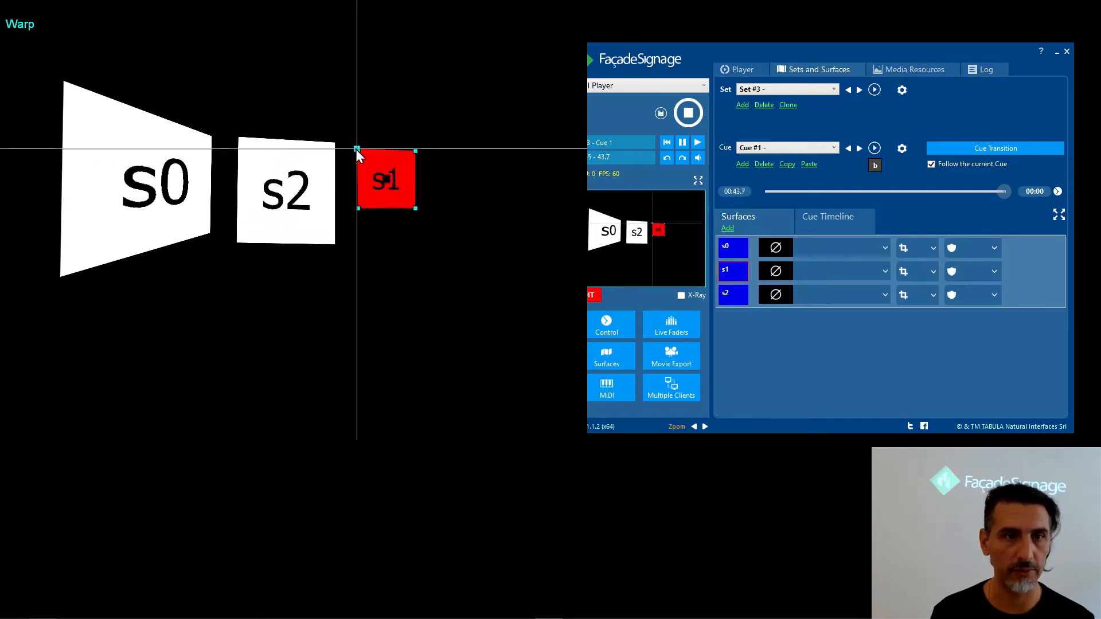
drag(368, 209, 349, 247)
drag(415, 151, 451, 69)
drag(414, 209, 466, 292)
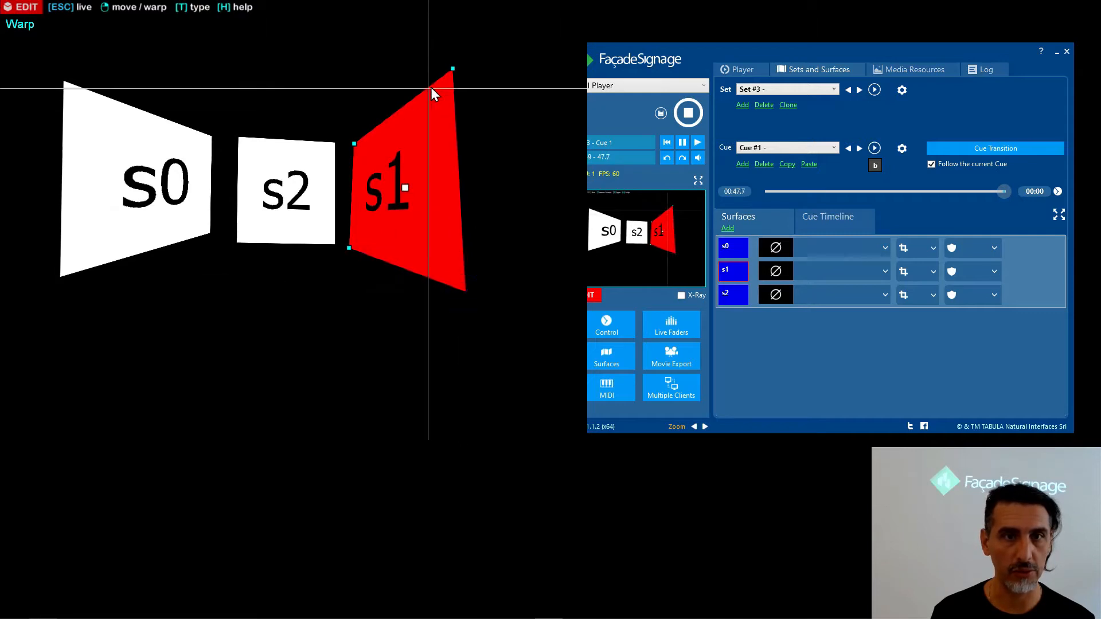
drag(453, 69, 469, 78)
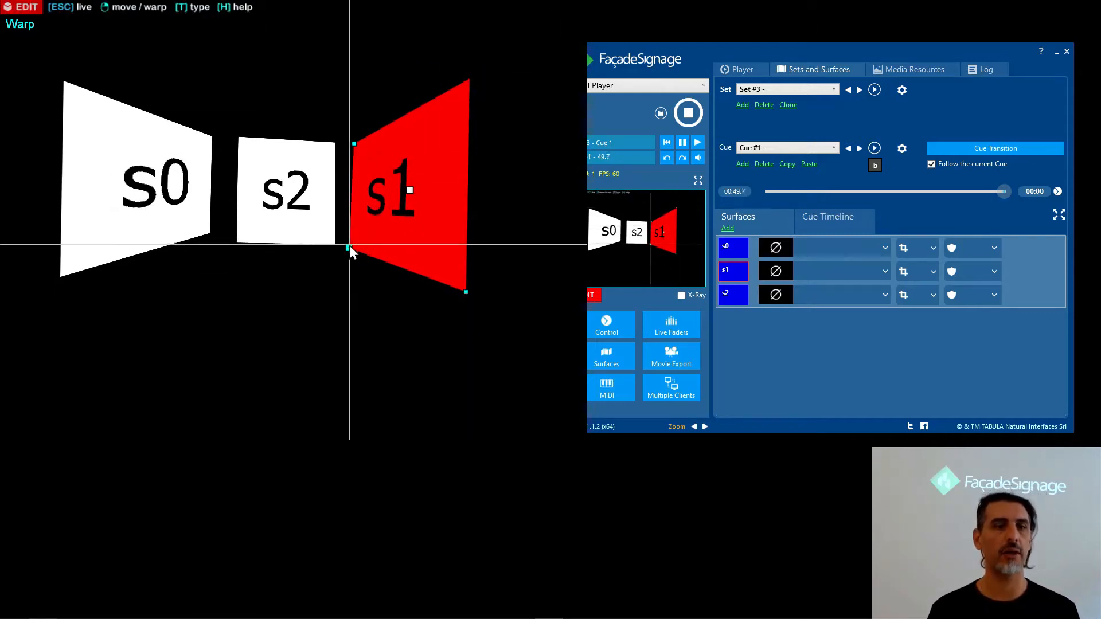
Step: Move the lower-left corner of surface s1 slightly right to straighten its left edge
drag(349, 246, 356, 247)
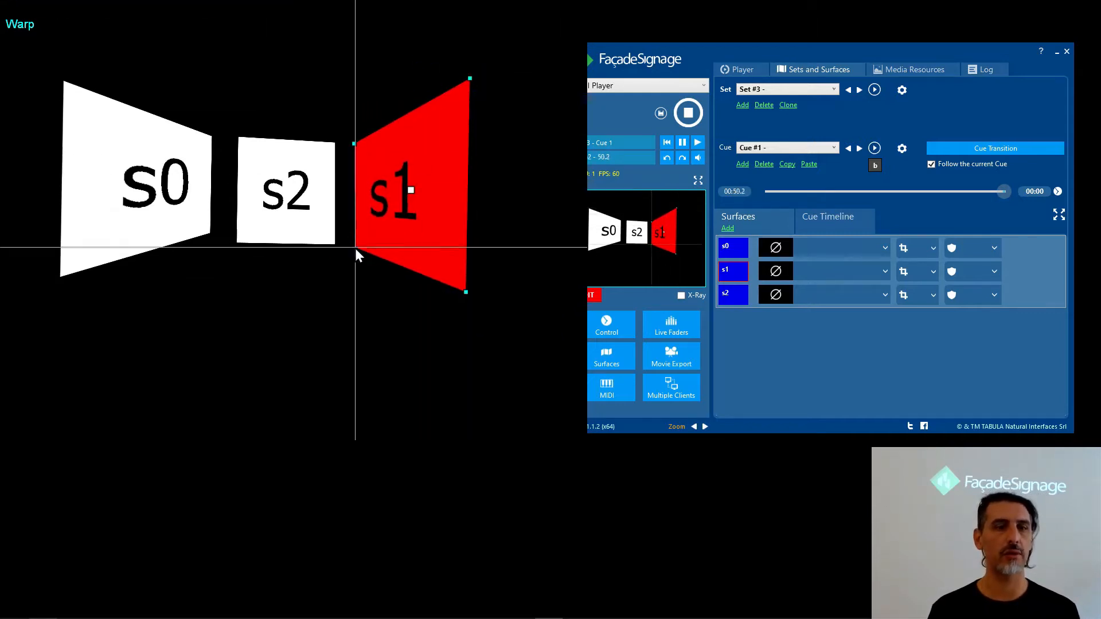
click(390, 226)
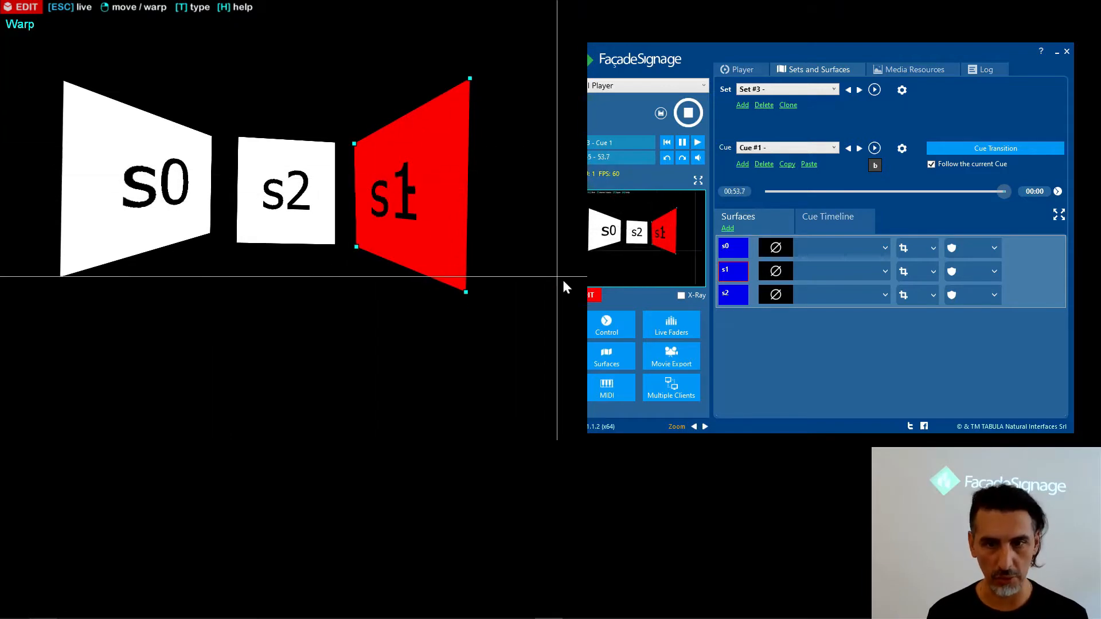
Step: Bring the control window's player controls into view, switch the player output to live mode and return it to edit mode
drag(777, 50, 814, 40)
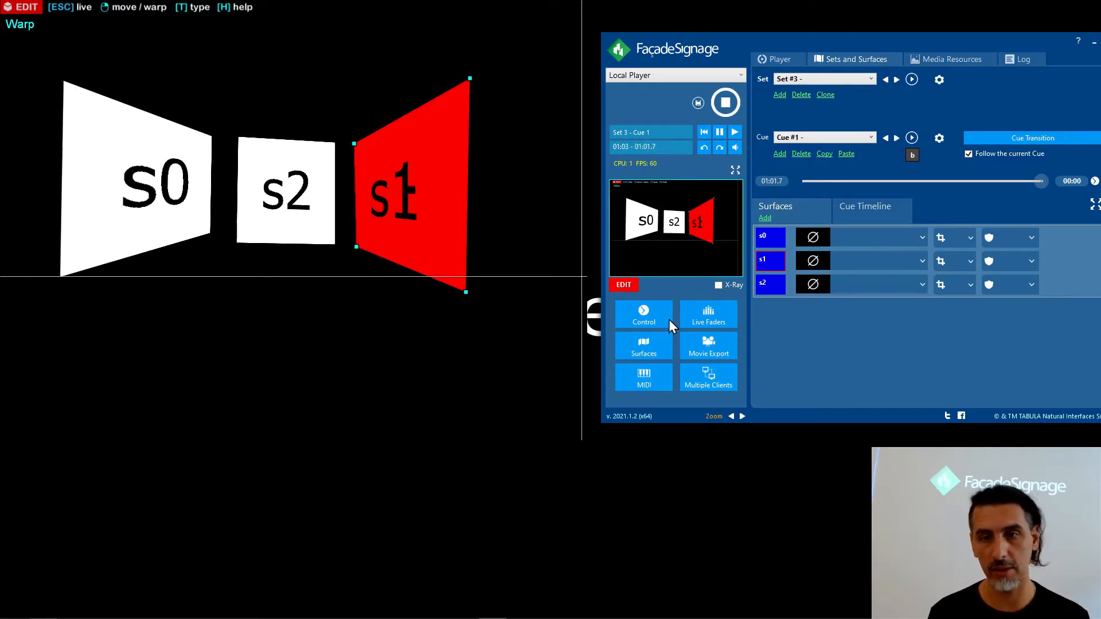
click(624, 286)
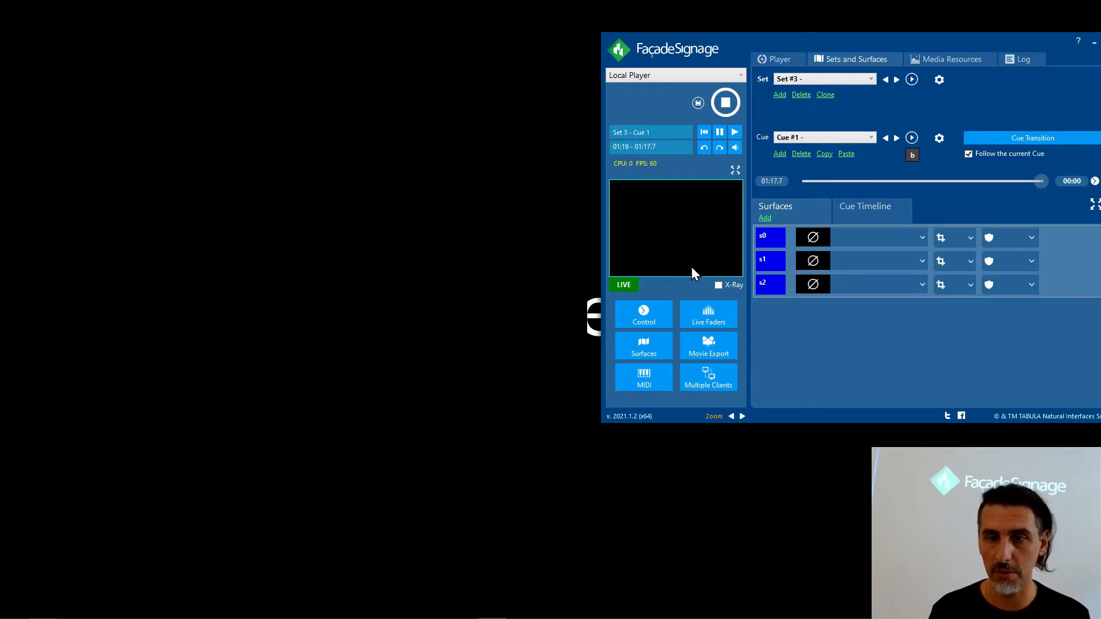
click(617, 285)
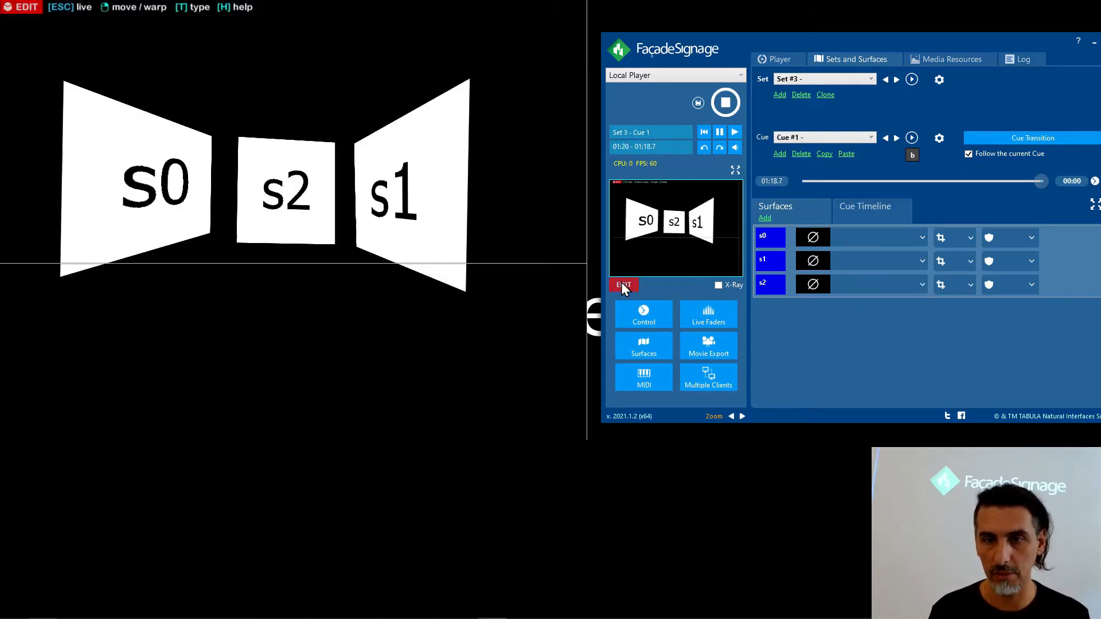
Step: Review the media resources offered for surface s0 and the project's full media resource list
click(870, 236)
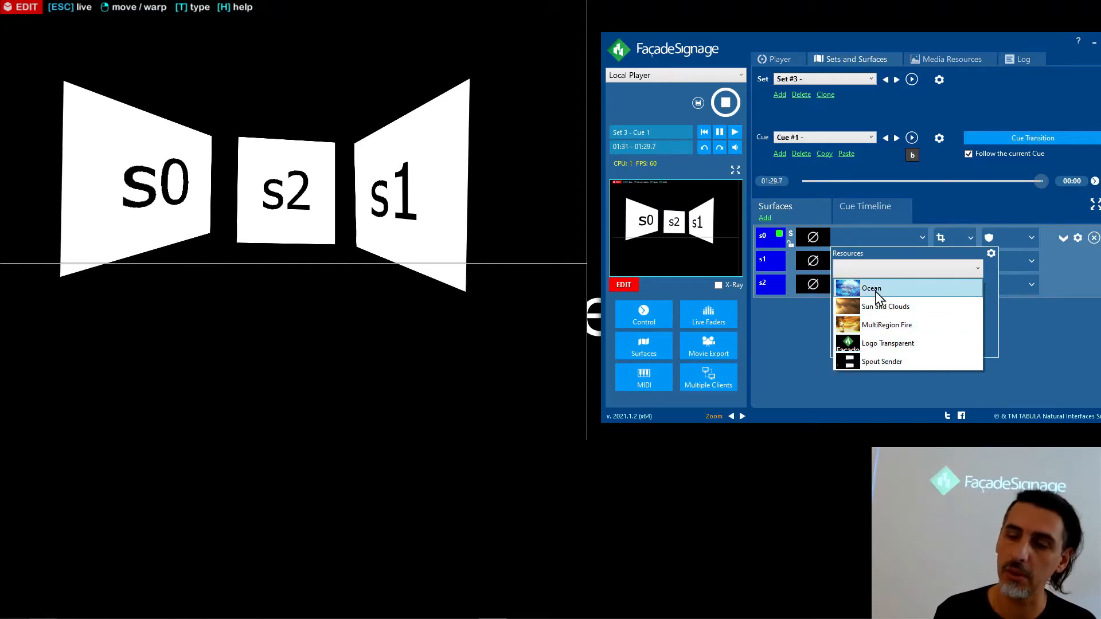
click(803, 361)
click(952, 59)
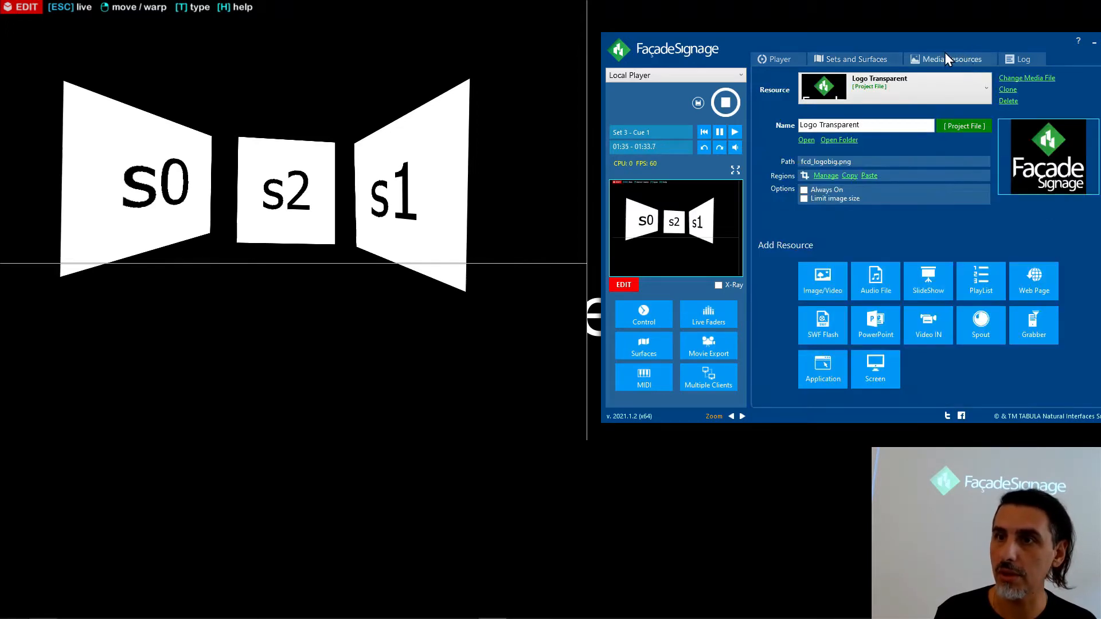
click(938, 99)
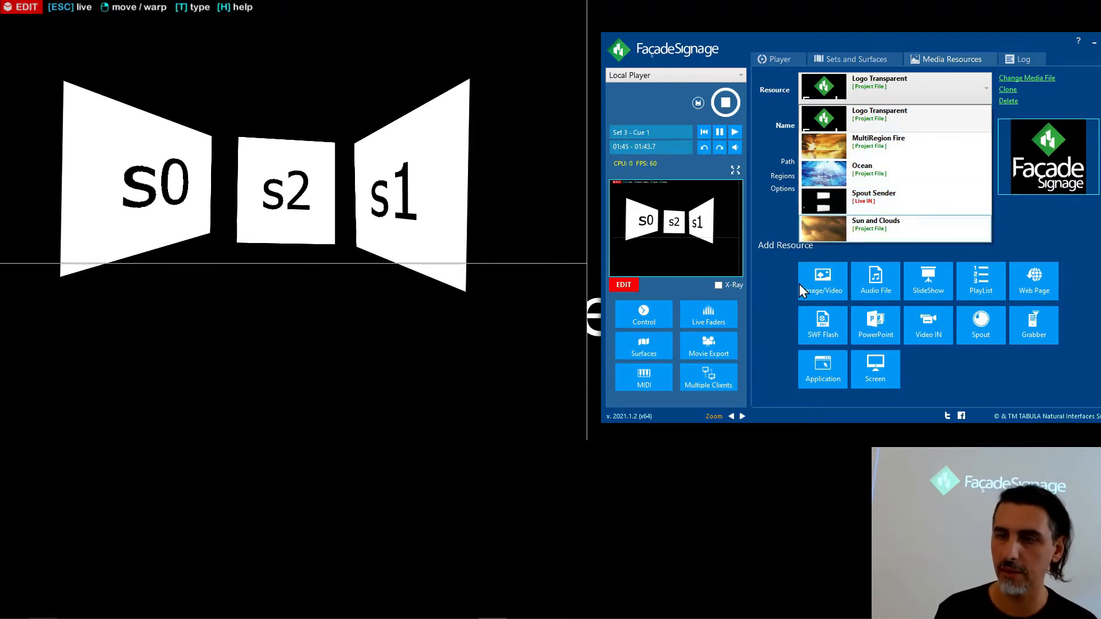
click(864, 63)
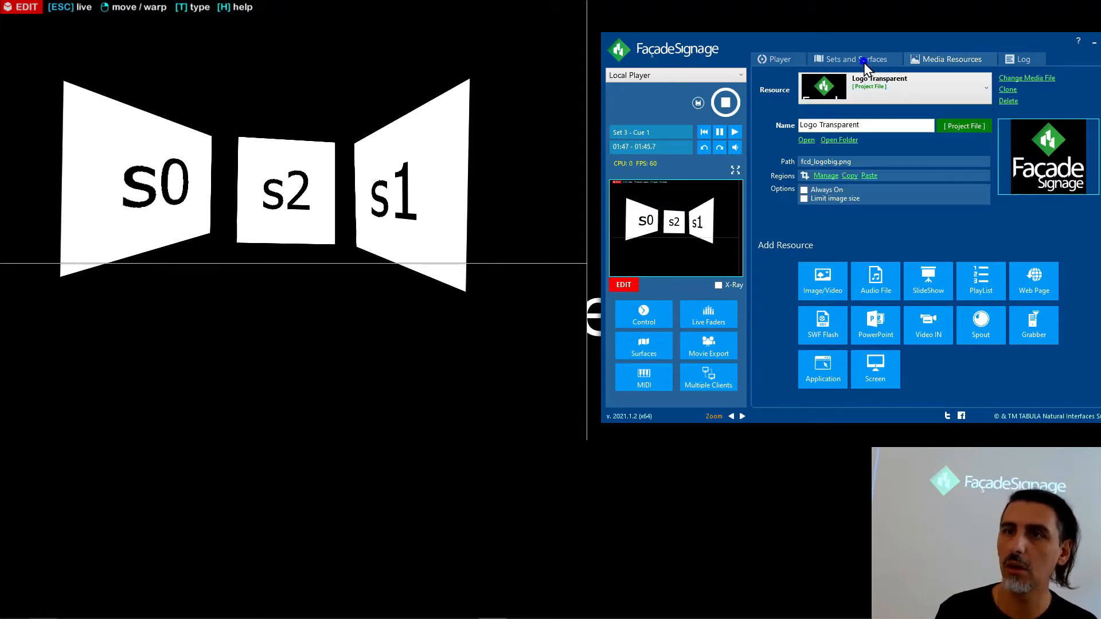
click(864, 63)
Step: Start adding an image resource to surface s0 and browse to the Sample Pictures folder in OneDrive's _MIRROR, TABULA_Samples
click(888, 240)
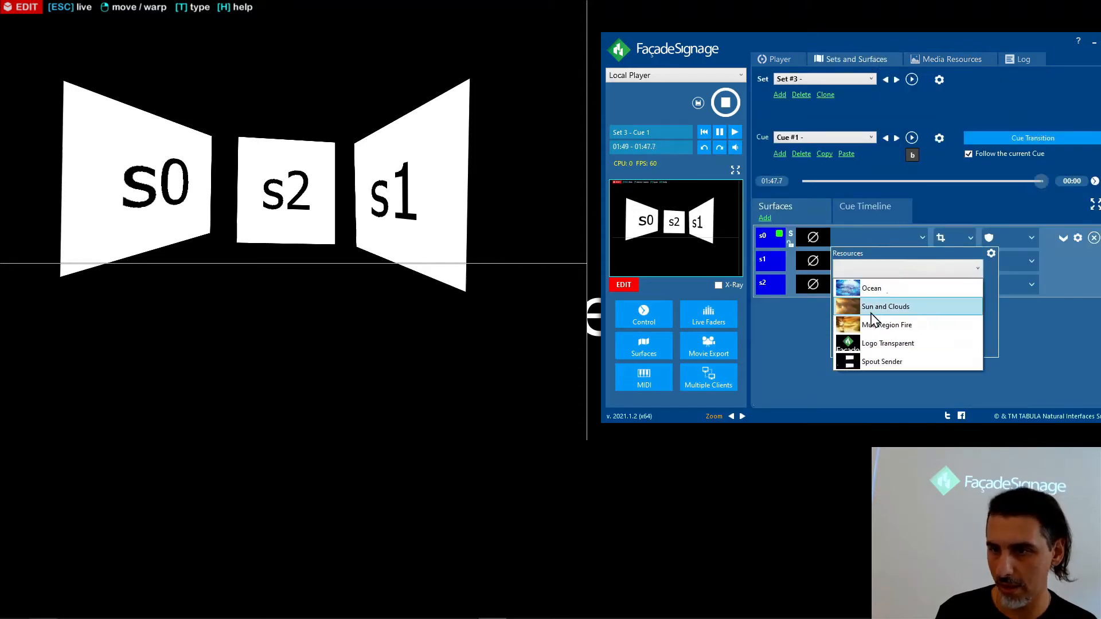
click(885, 271)
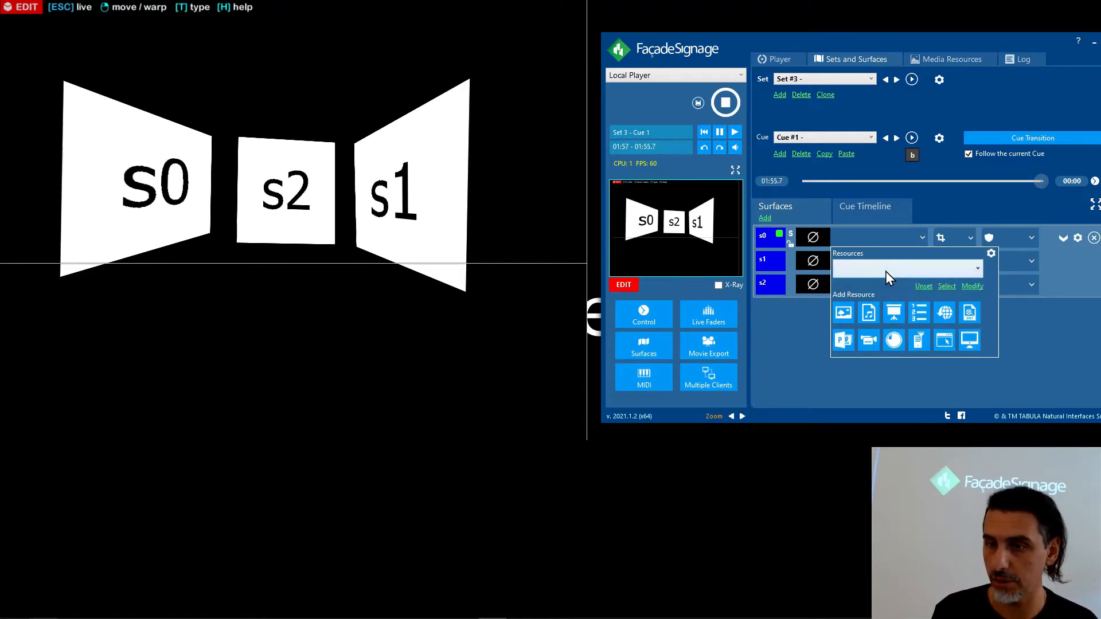
click(847, 309)
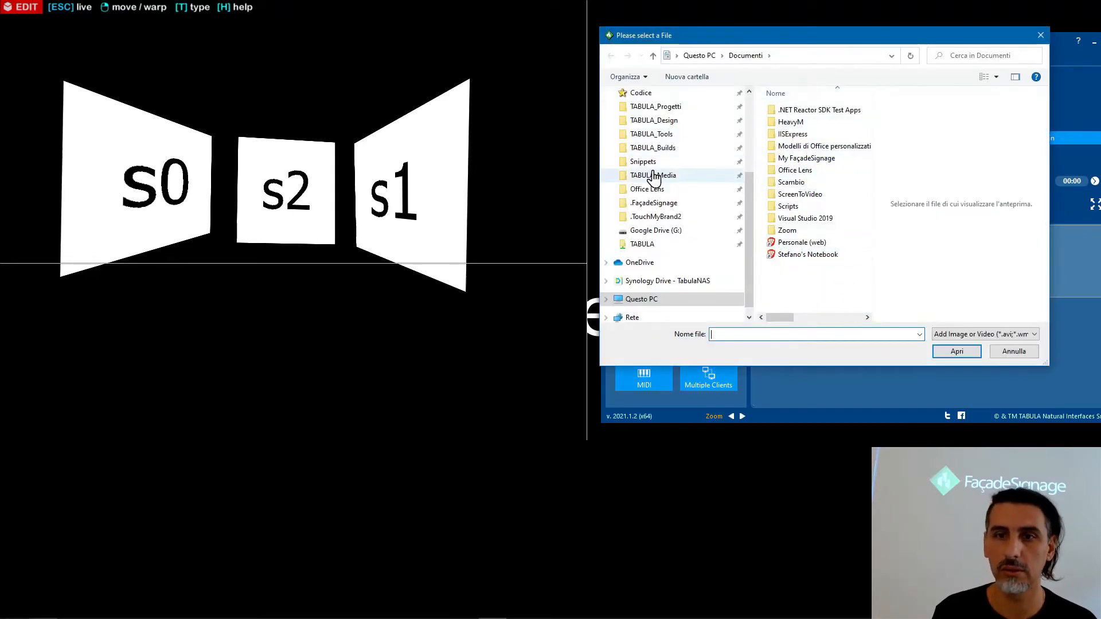
click(641, 263)
double_click(808, 112)
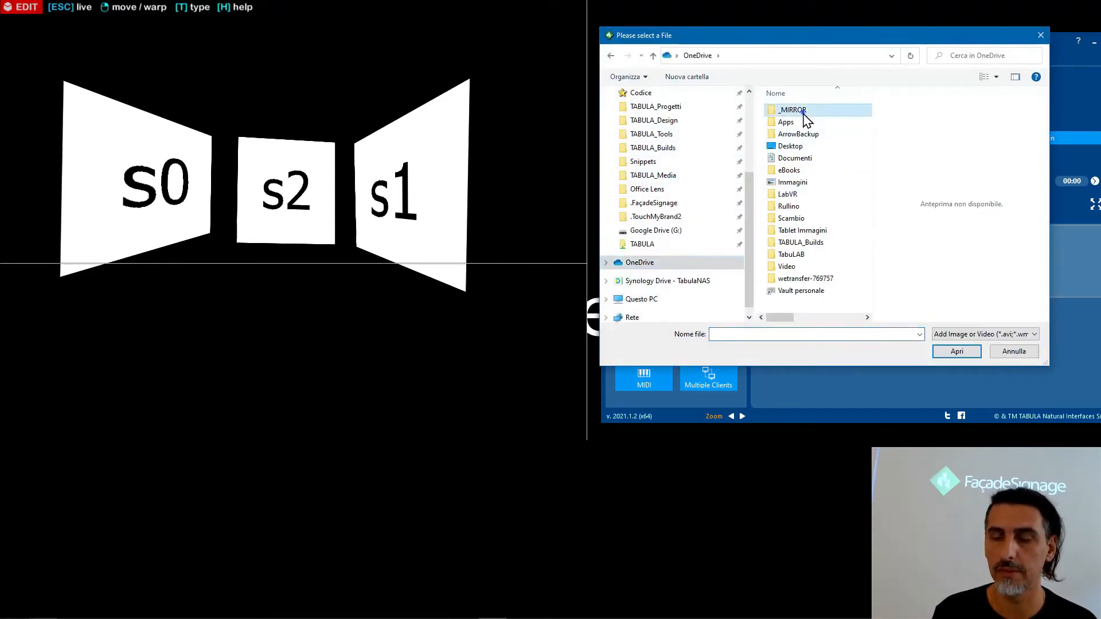
double_click(814, 122)
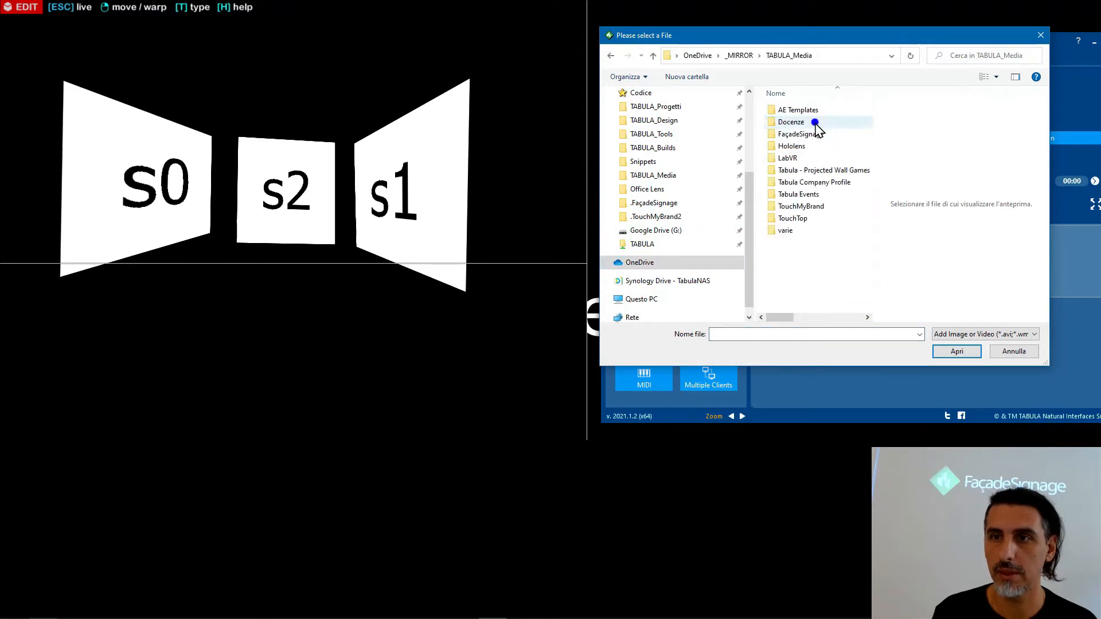
click(740, 55)
double_click(808, 146)
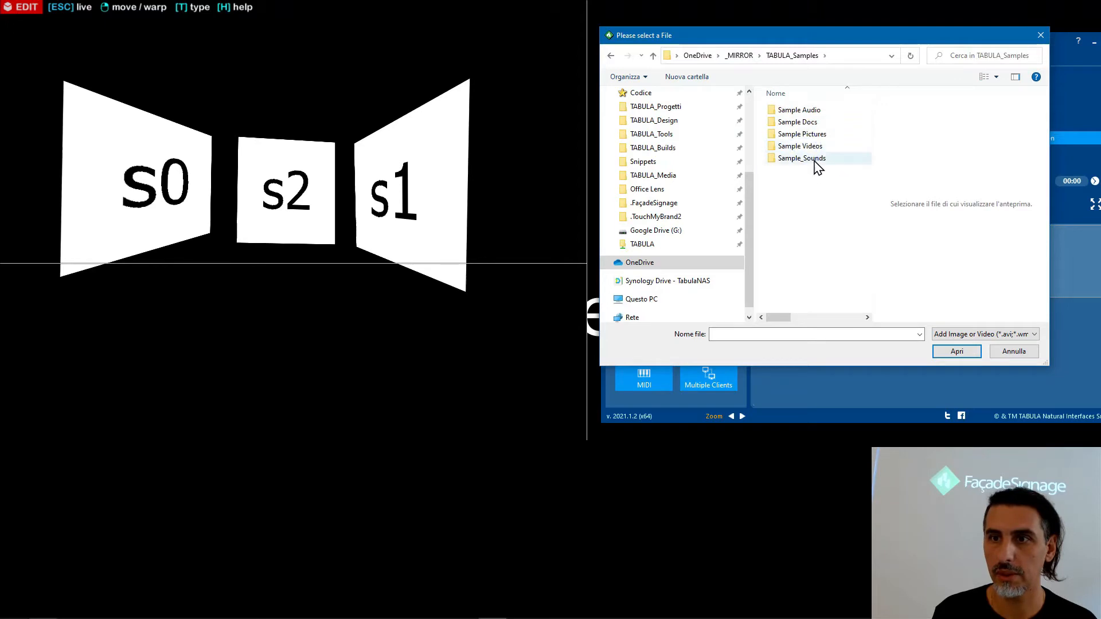
double_click(809, 135)
Step: Add abbey.jpg as the image for surface s0, keeping the file in its original location
mouse_move(863, 129)
mouse_down()
mouse_move(871, 160)
mouse_move(869, 137)
mouse_move(867, 149)
mouse_up()
click(784, 196)
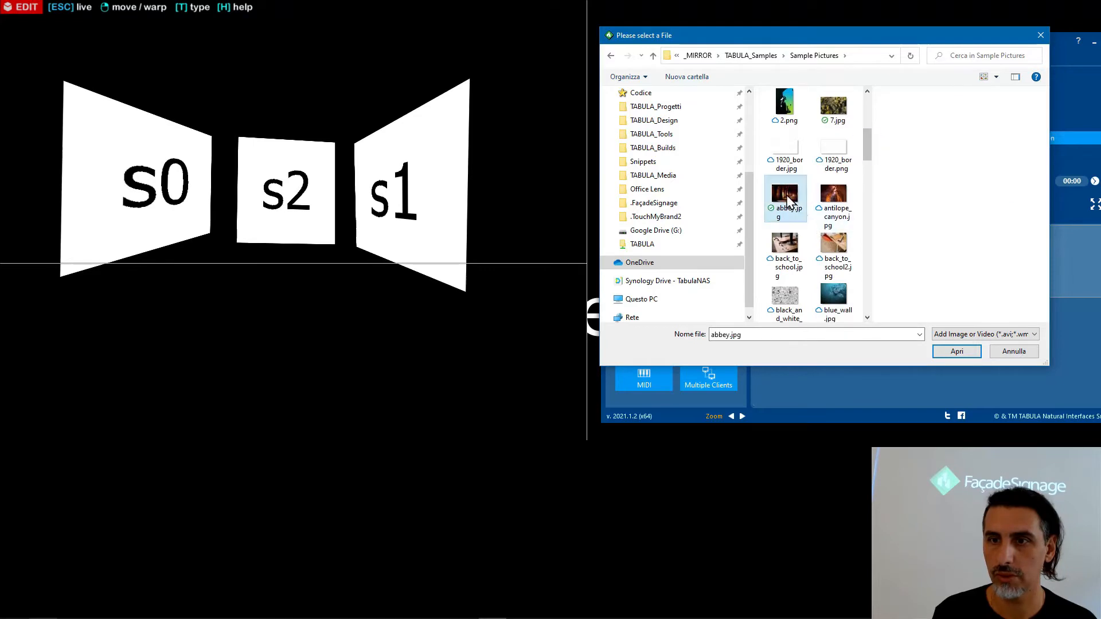
click(951, 352)
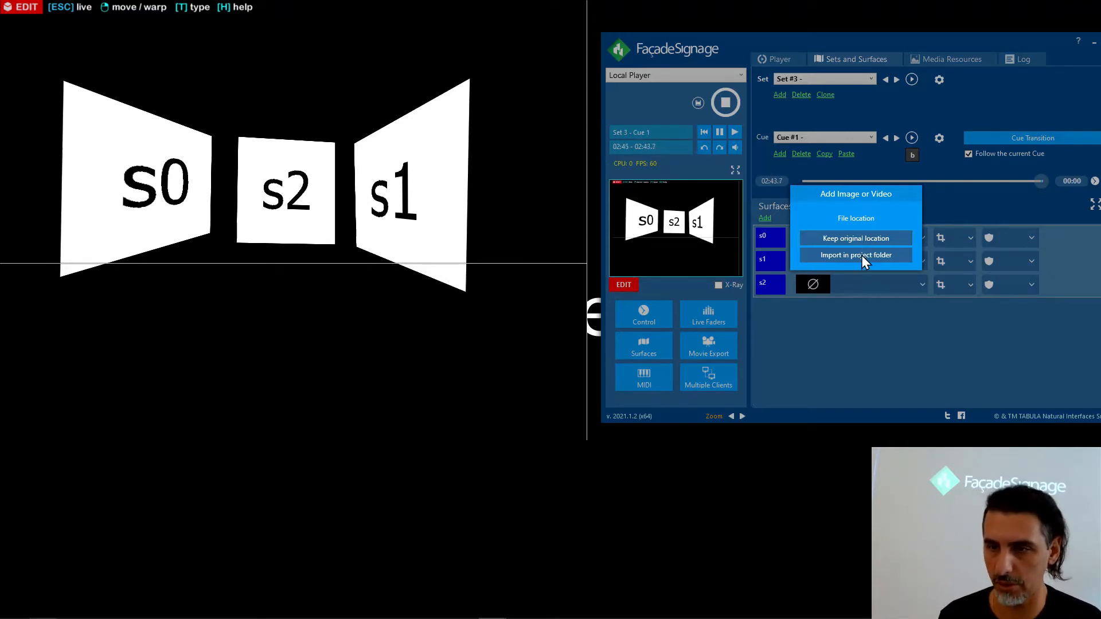
click(855, 237)
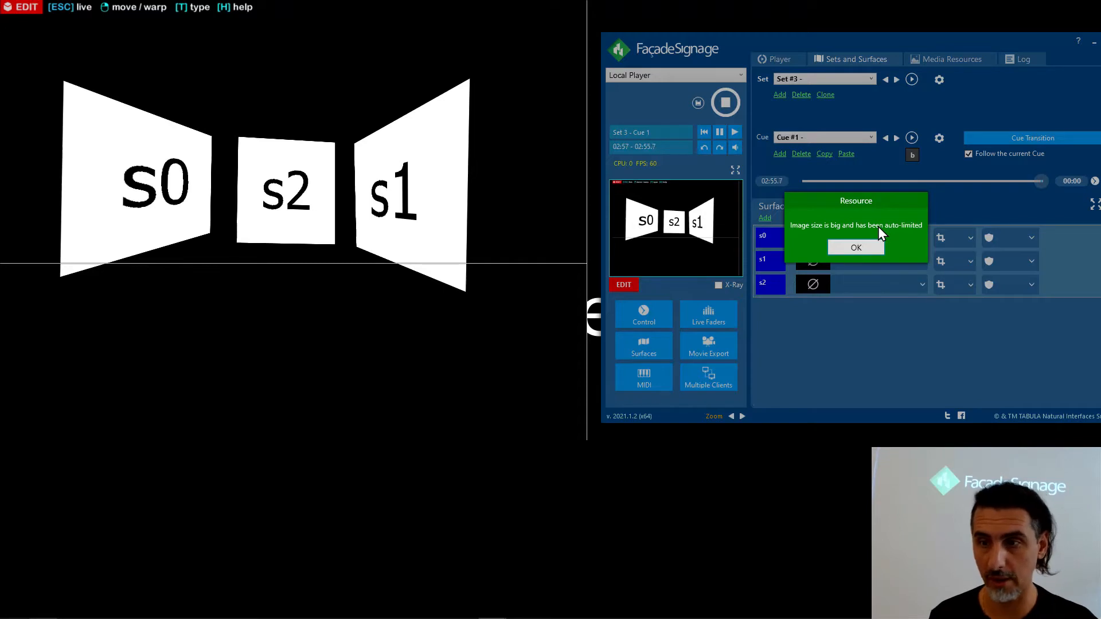
click(869, 243)
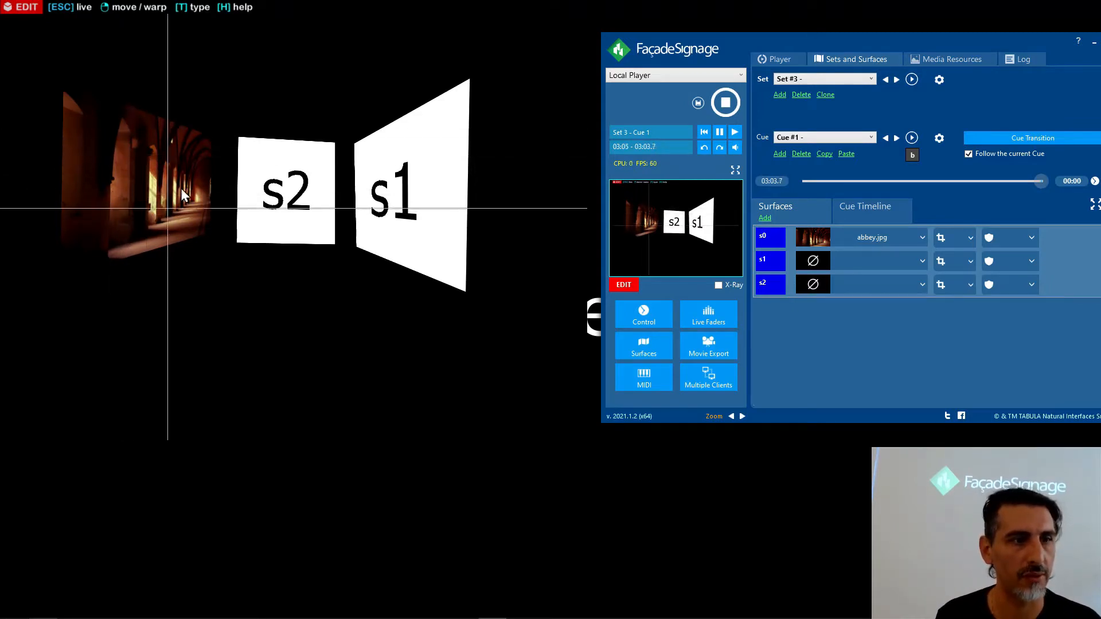
Step: Assign the Ocean resource to surface s1
click(882, 267)
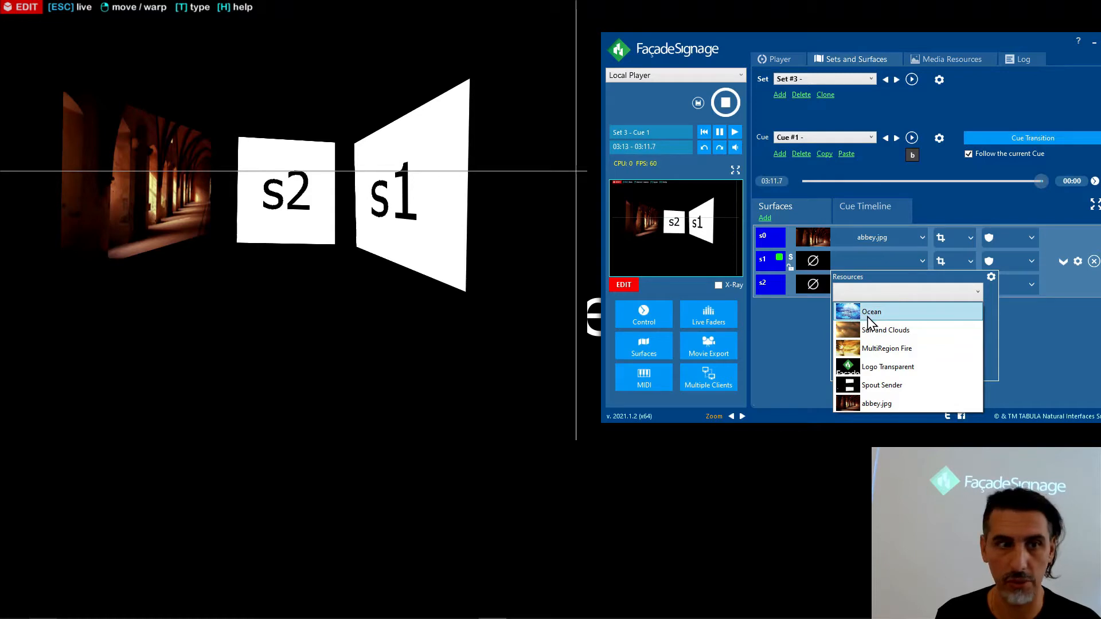
click(870, 312)
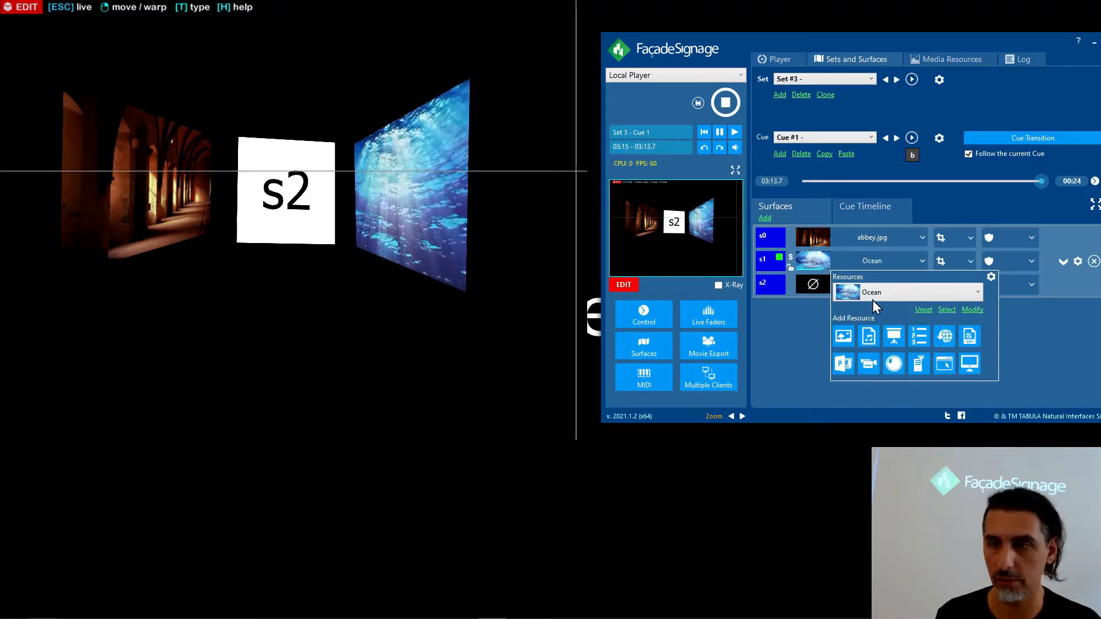
click(878, 292)
click(878, 291)
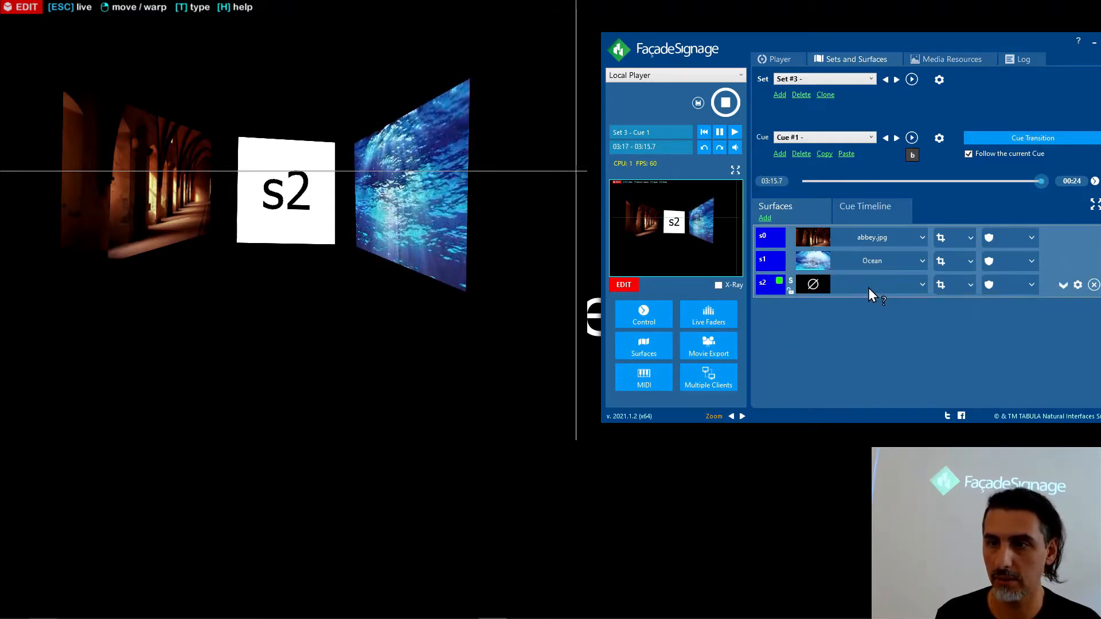
Step: Assign the Sun and Clouds resource to surface s2
click(871, 285)
click(891, 357)
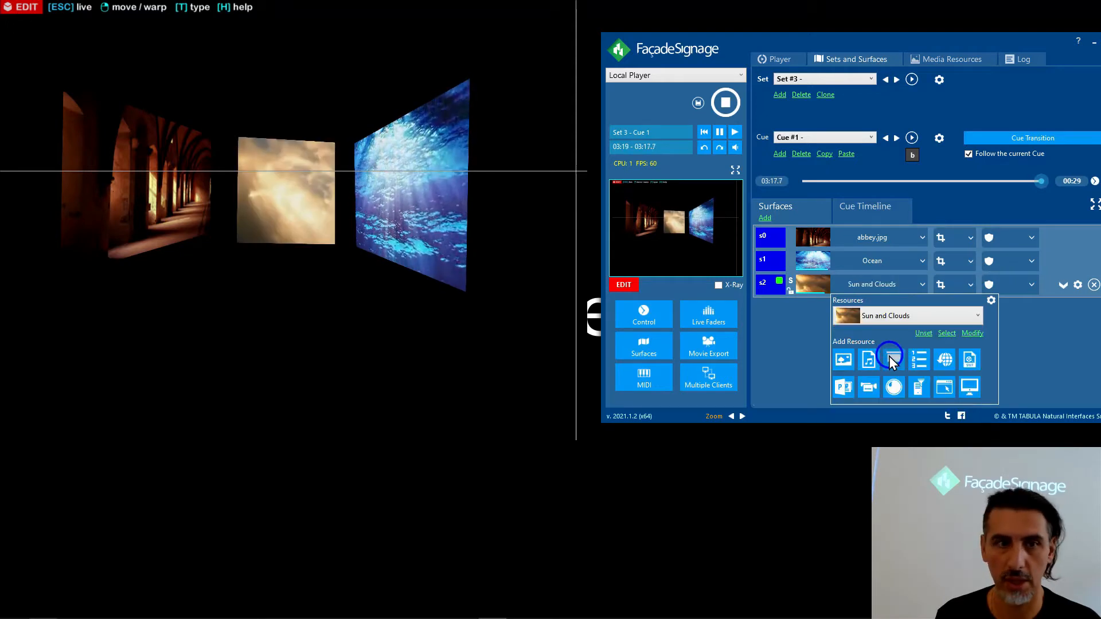
click(793, 341)
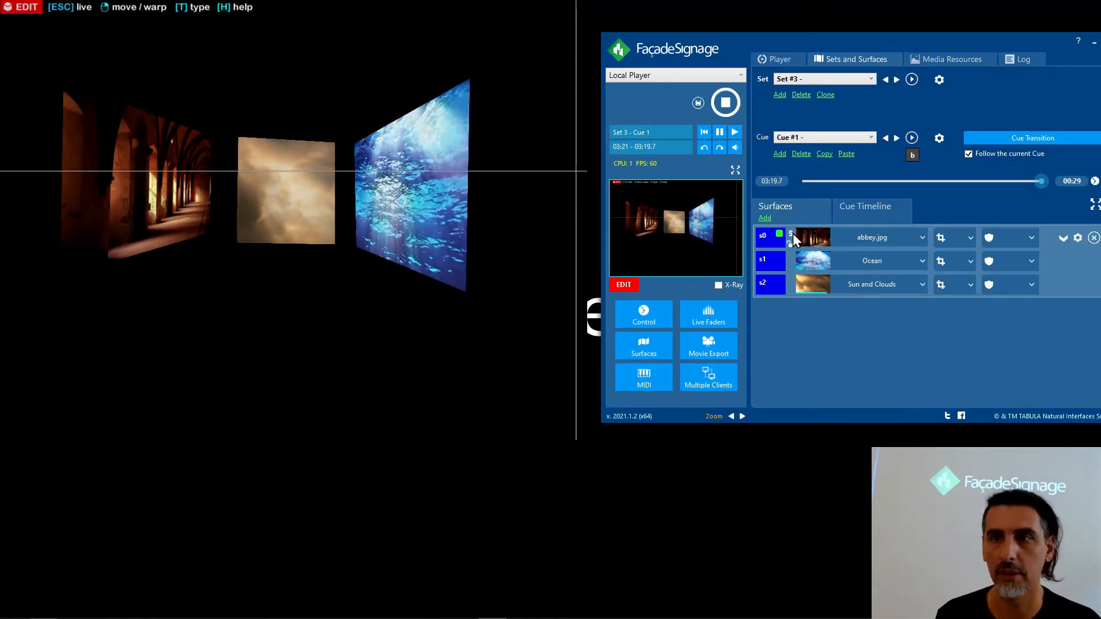
Step: Save the project and name Cue #1 "Introduction"
click(697, 104)
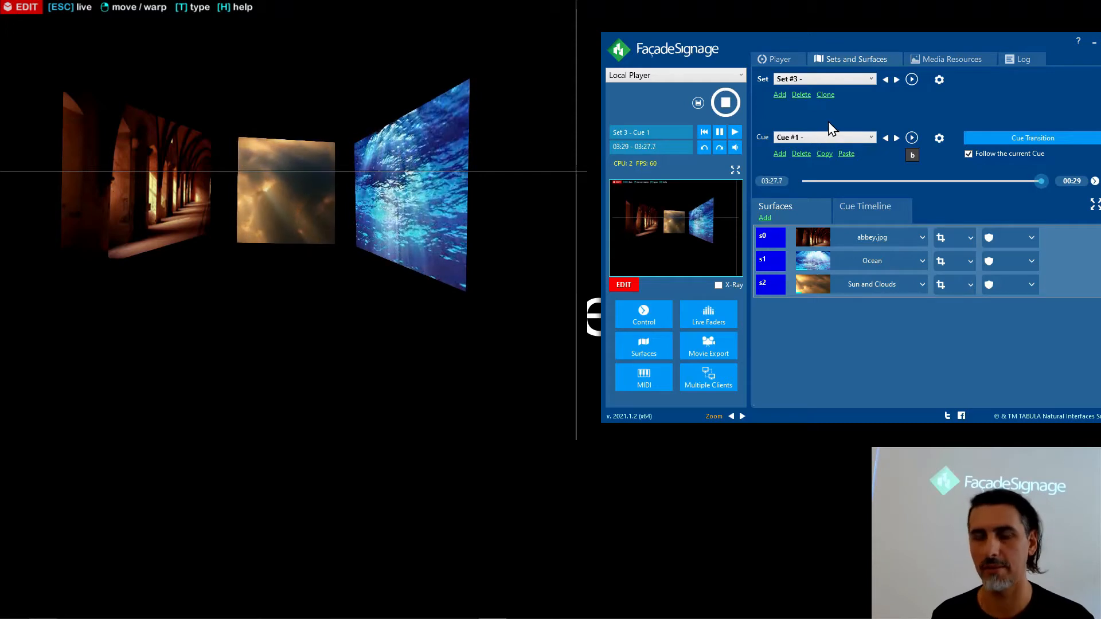
click(938, 138)
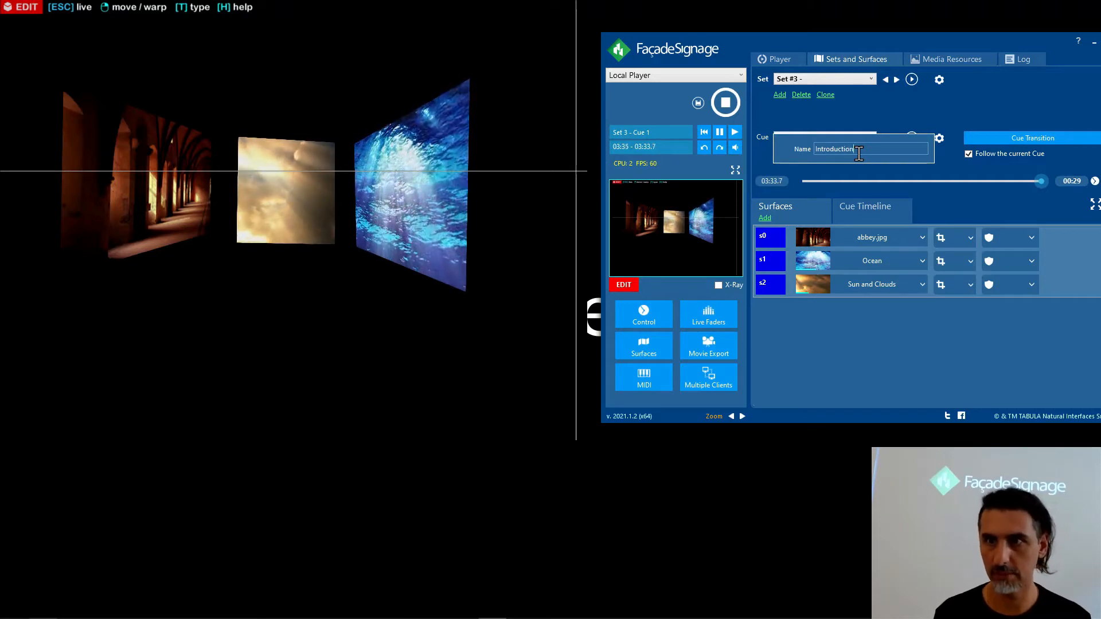
click(956, 106)
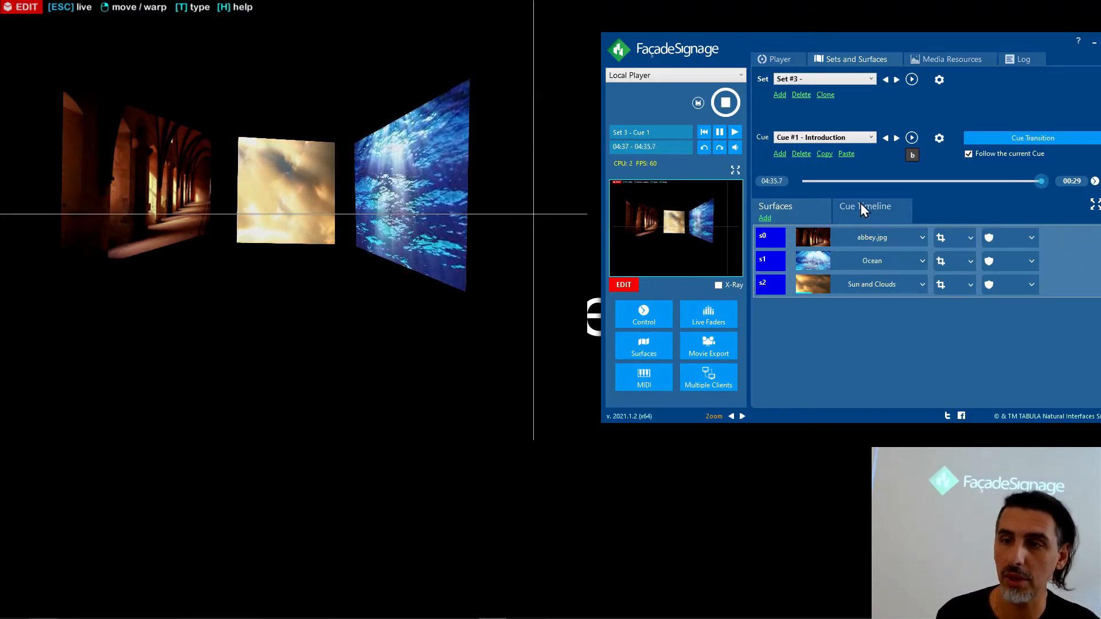
Step: Set the action of surface s1's Ocean video to Hold in the cue timeline
drag(928, 41, 896, 22)
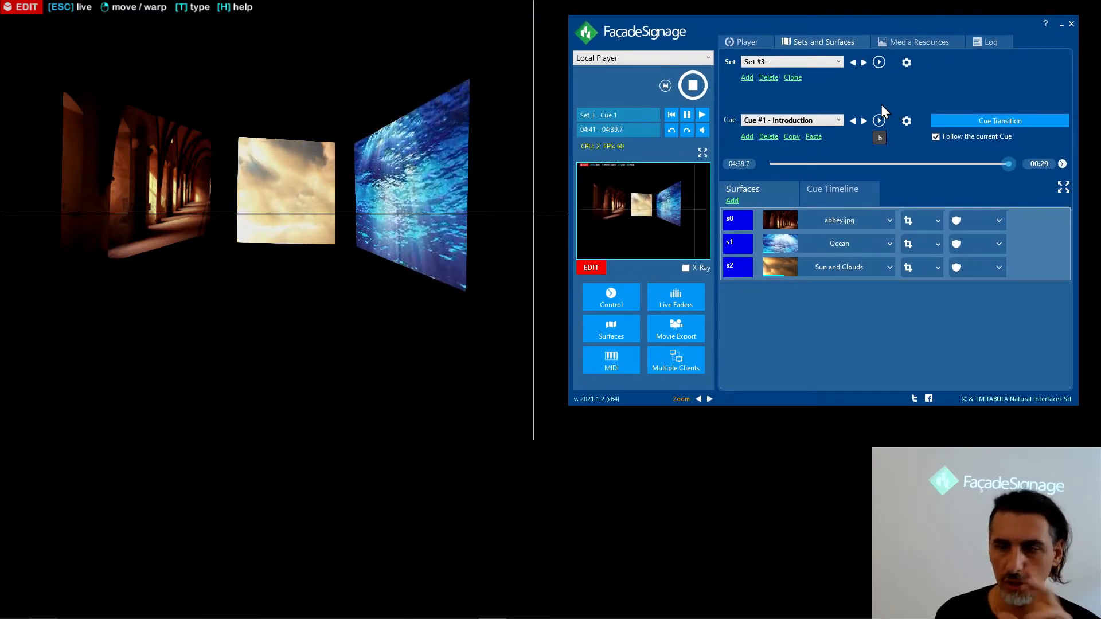
click(824, 189)
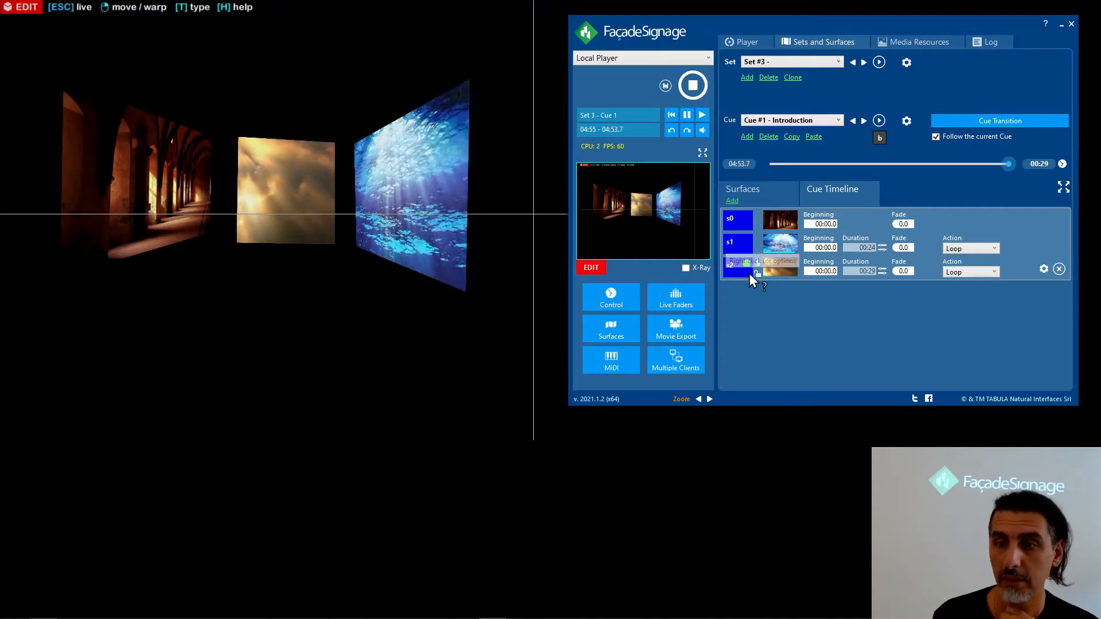
mouse_move(768, 255)
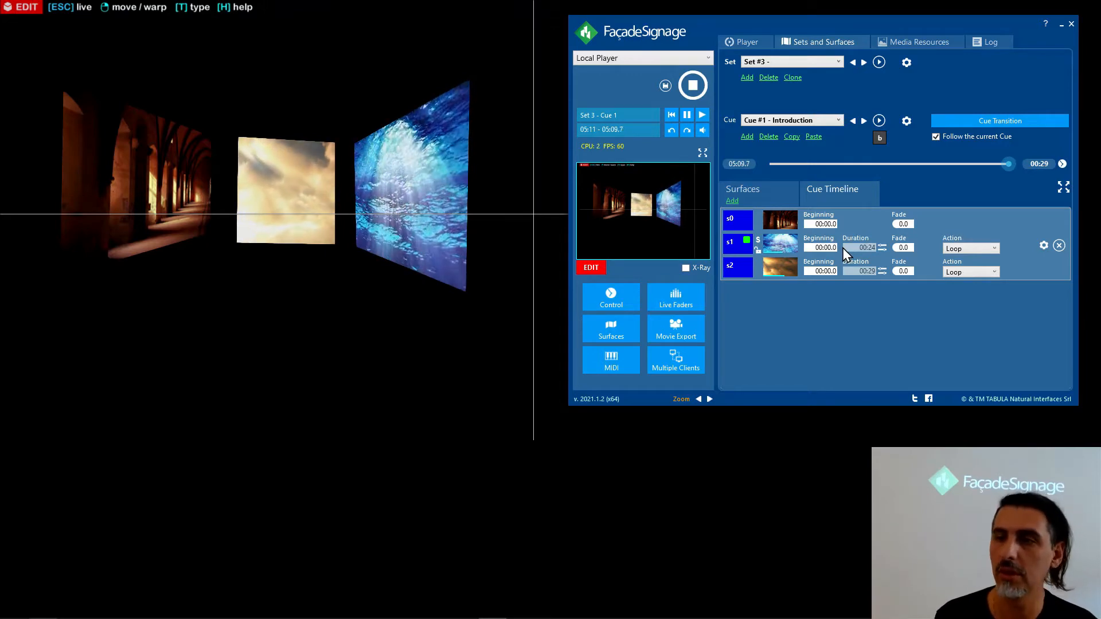
click(966, 249)
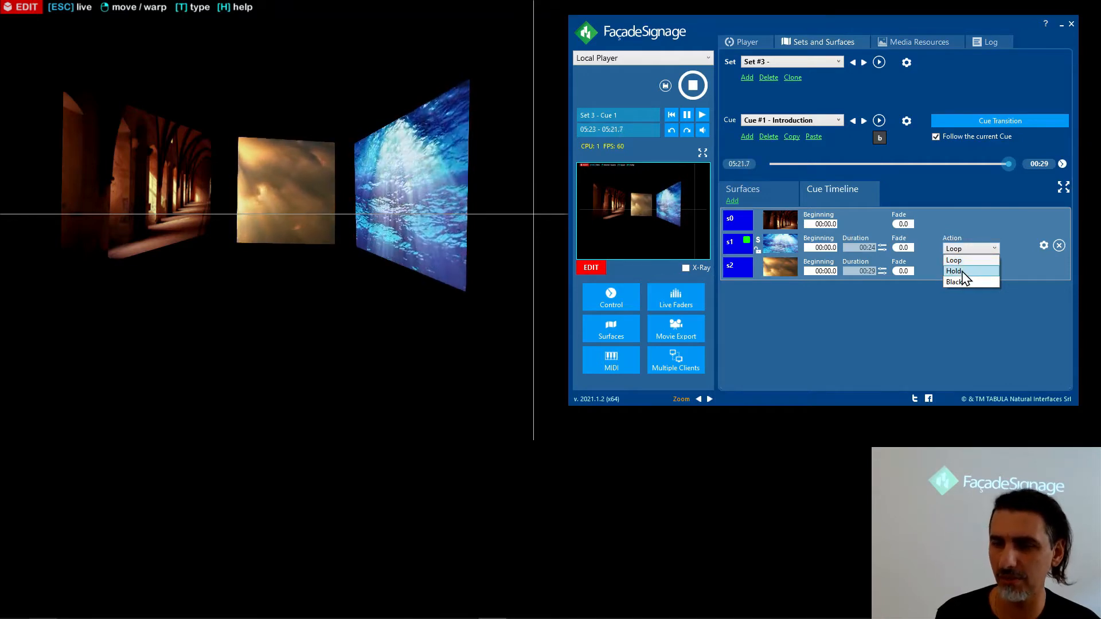
click(963, 272)
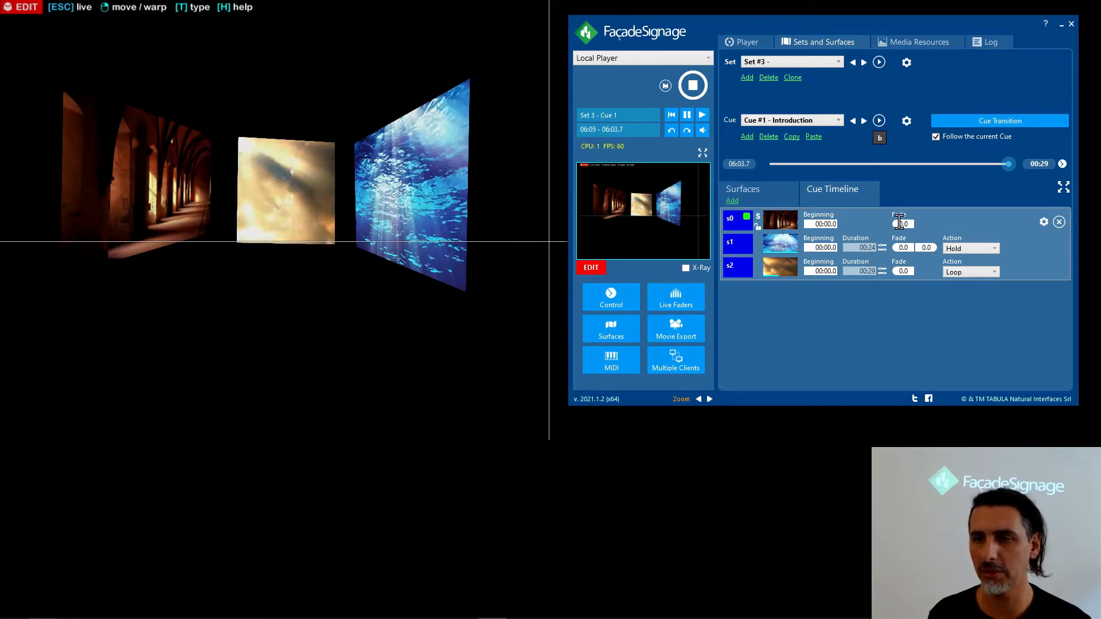
Step: Set the fade of surface s0 to 5.0 in the cue timeline
click(903, 248)
click(901, 268)
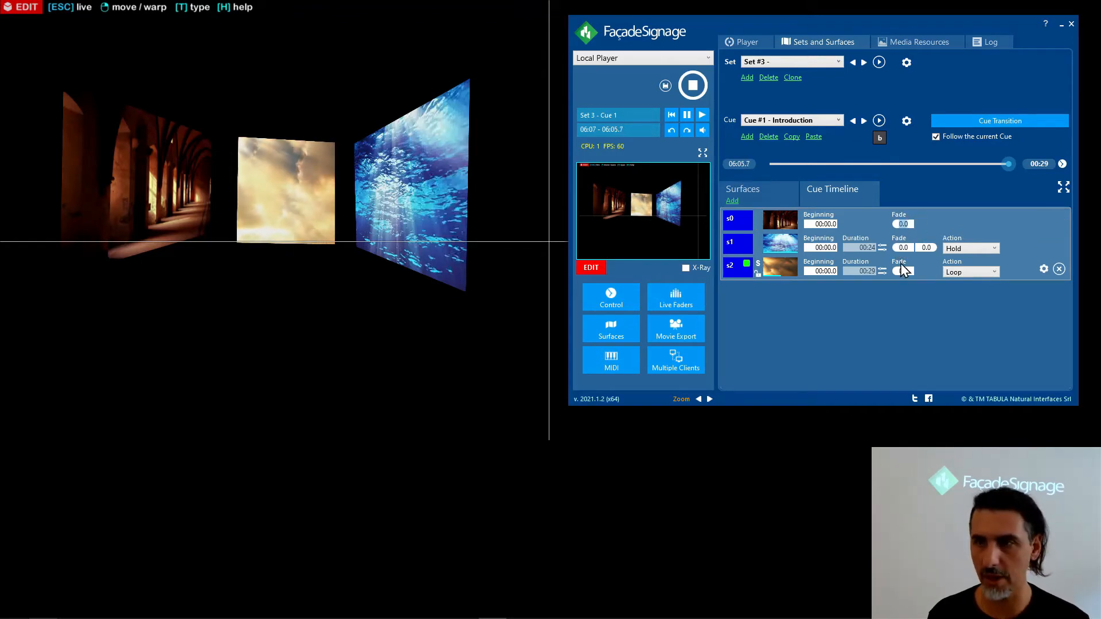
text(5)
click(872, 245)
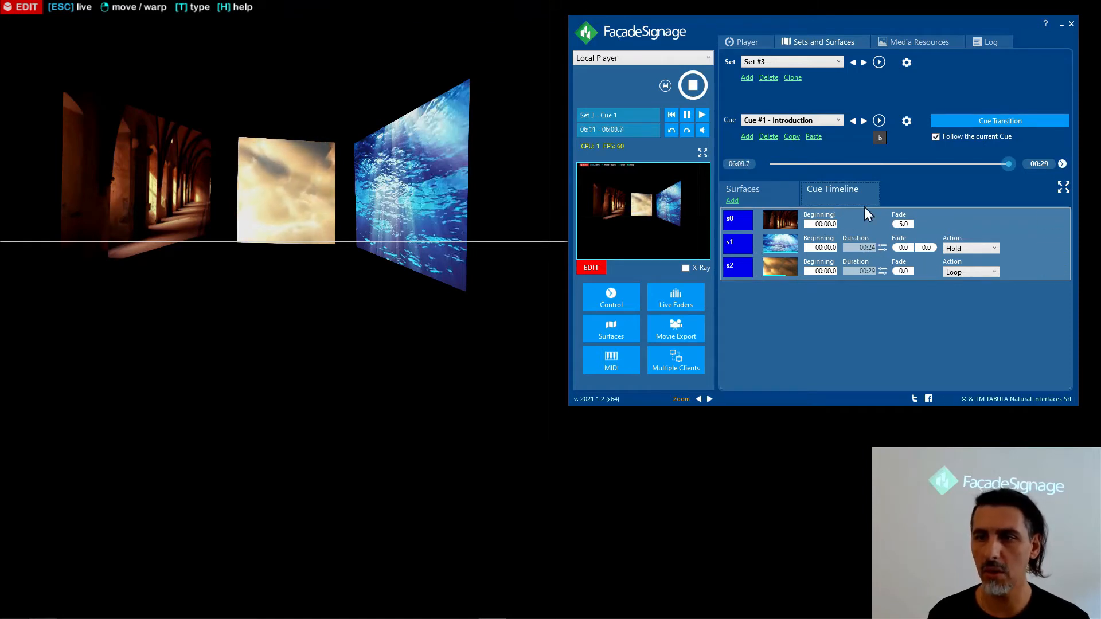
click(901, 224)
click(871, 246)
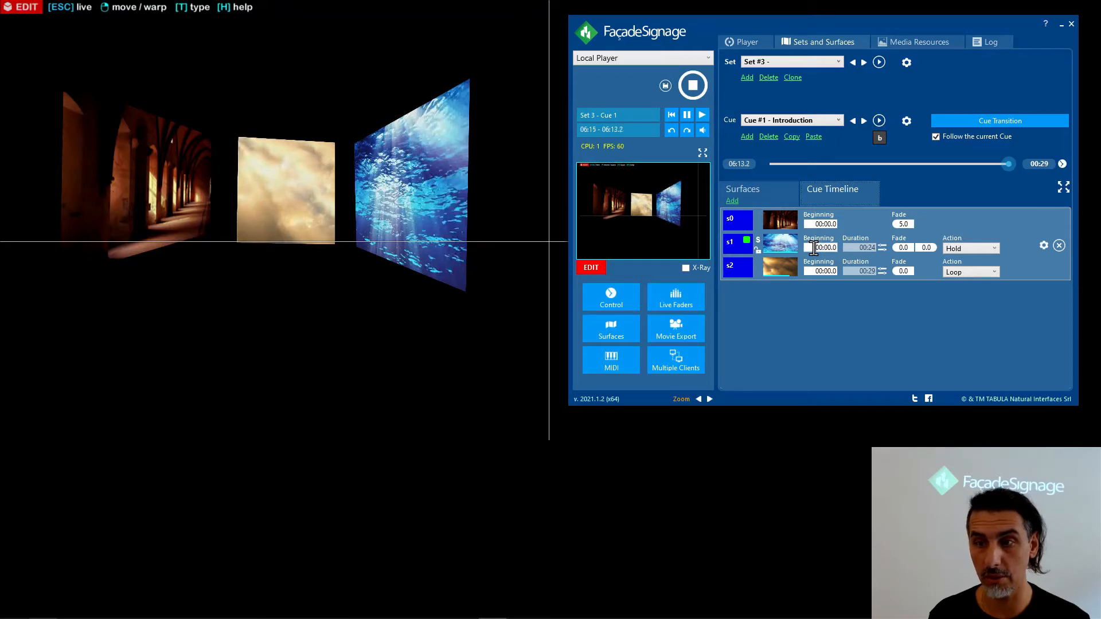
Step: Set surface s1's beginning to 00:07.0 and both of its fade values to 3.0 in the cue timeline
click(841, 267)
click(808, 243)
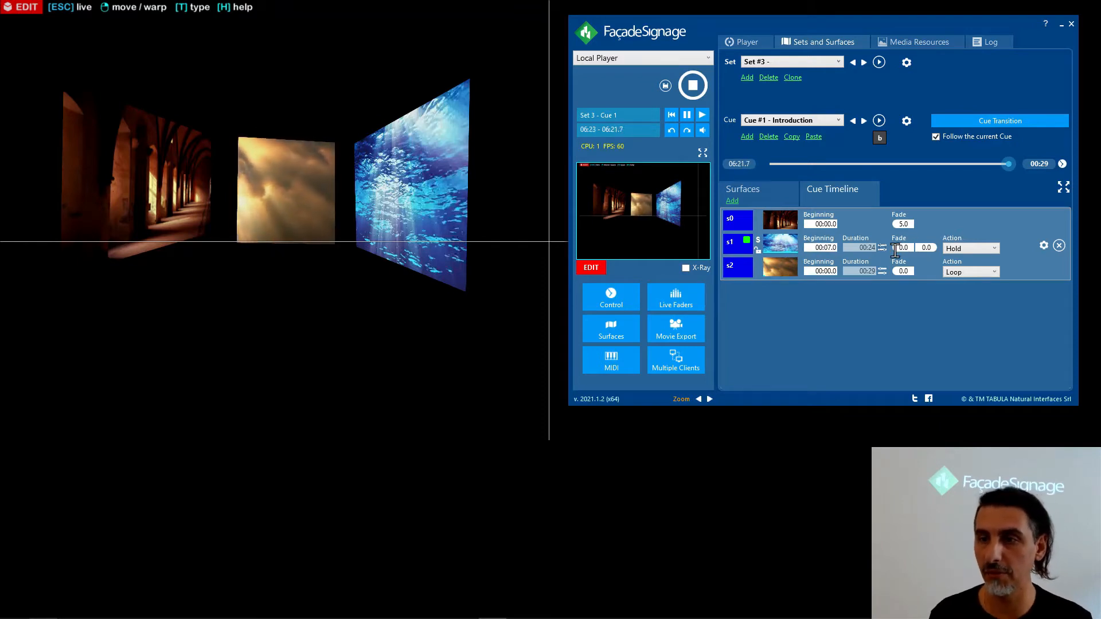
click(911, 270)
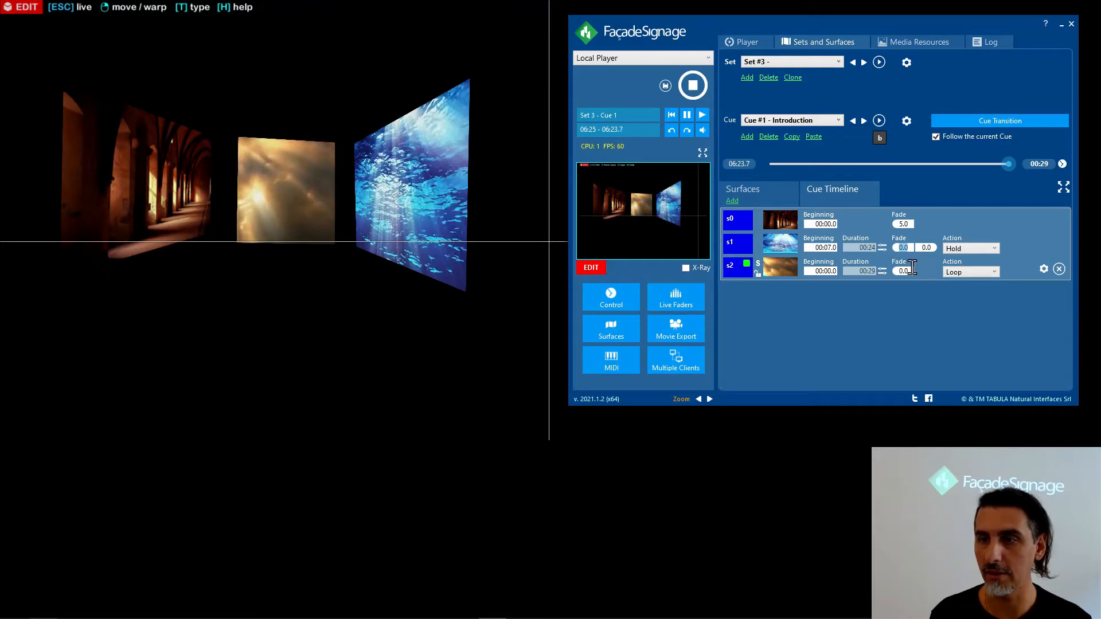
click(955, 254)
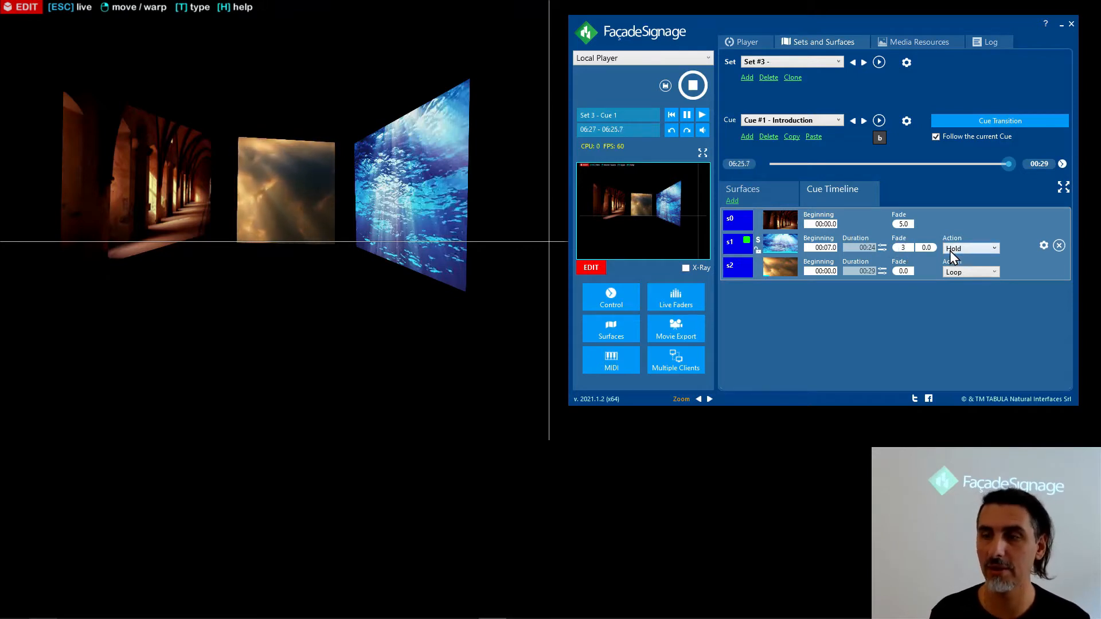
click(932, 247)
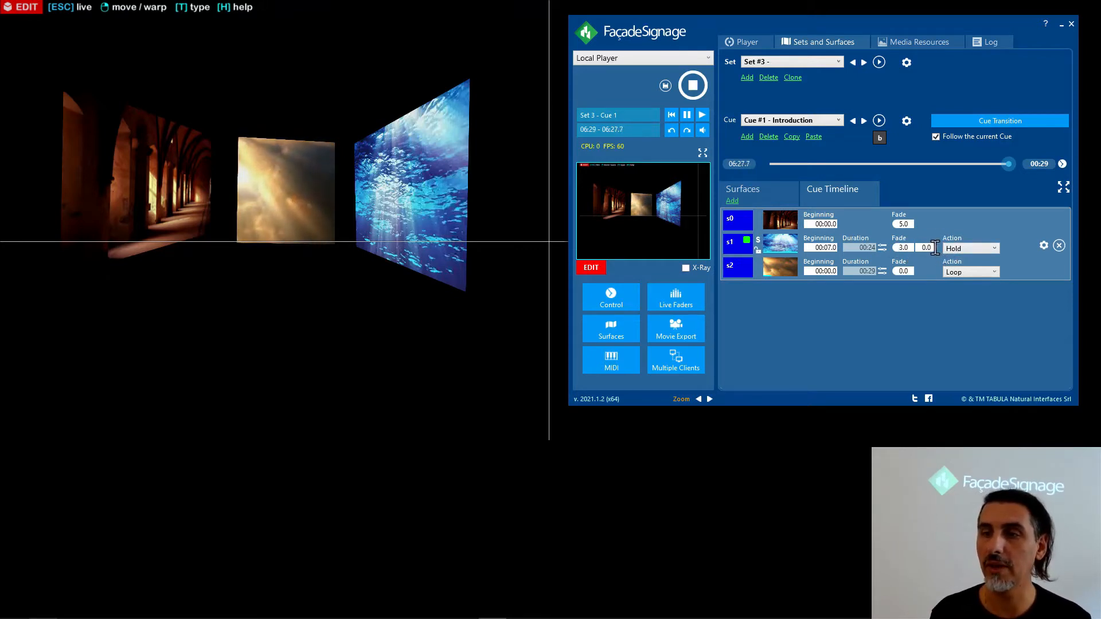
click(929, 273)
text(3)
key(Tab)
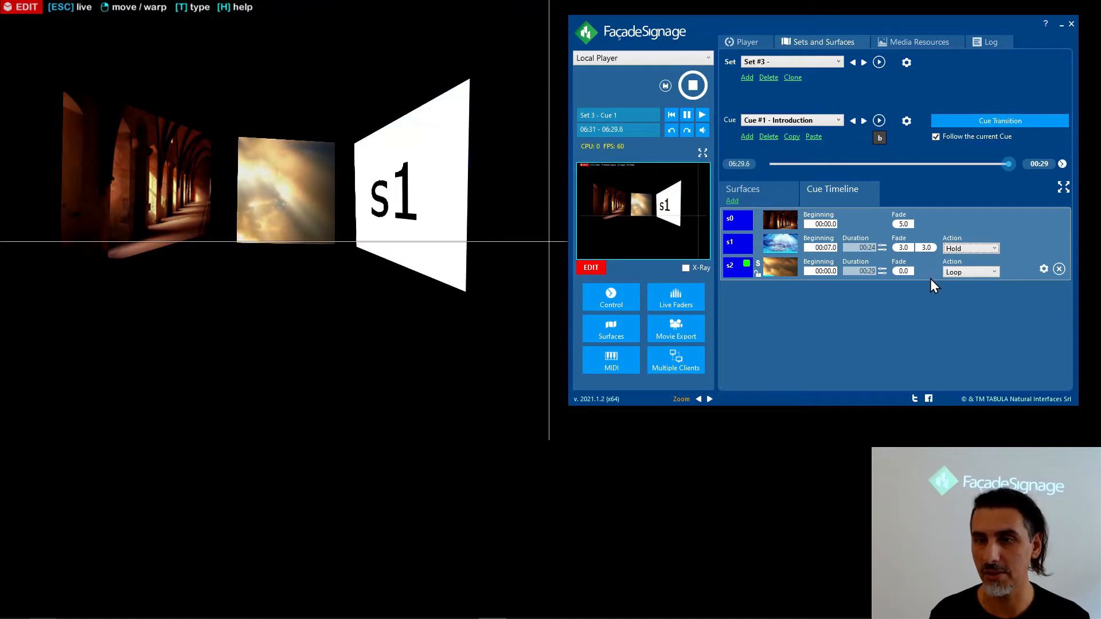
click(949, 248)
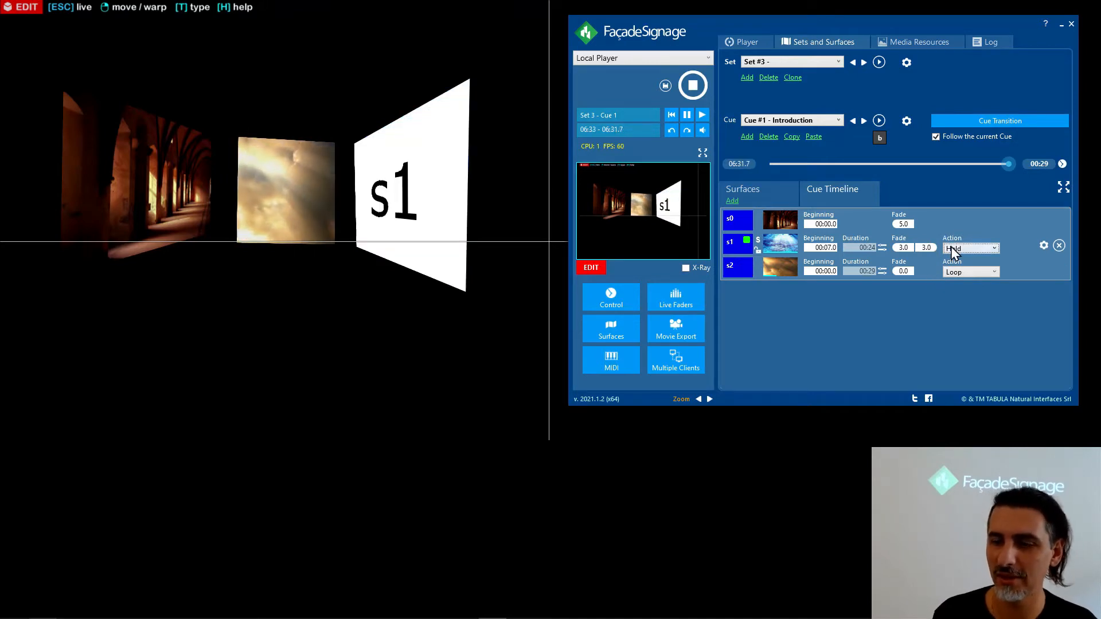
Step: Set surface s2's beginning to 00:10.0 and its fade to 3.0 in the cue timeline
click(905, 265)
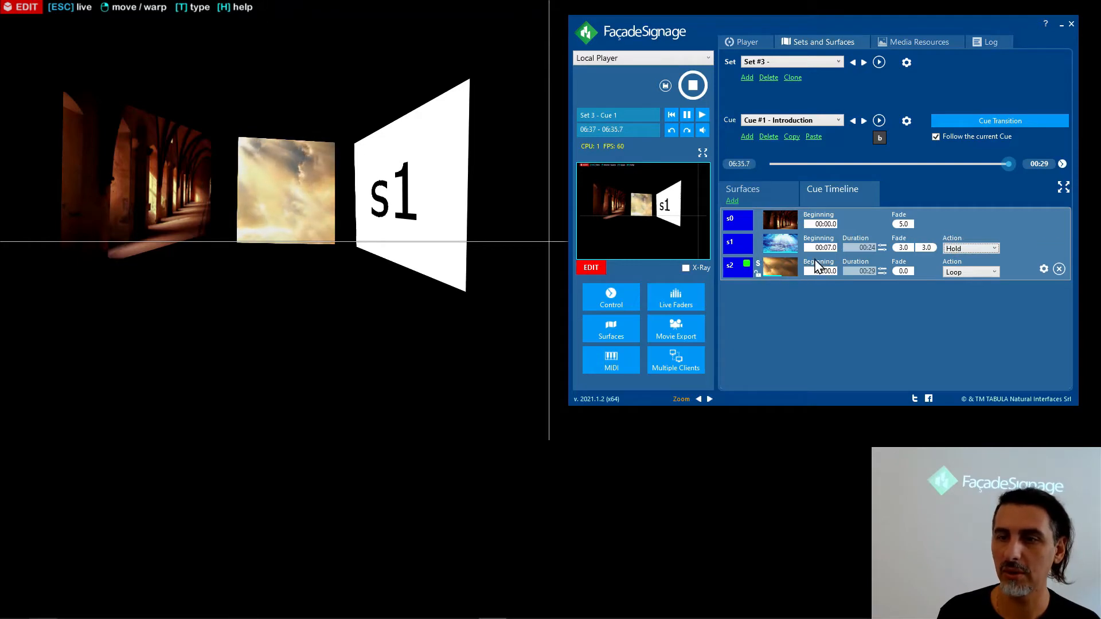
drag(813, 274, 831, 273)
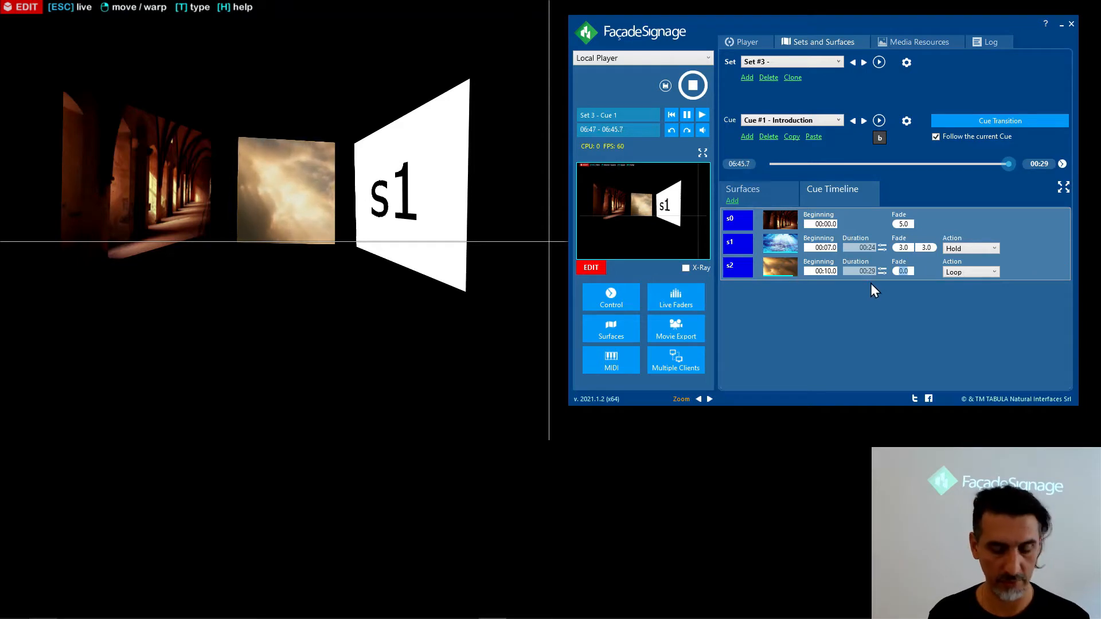
key(Tab)
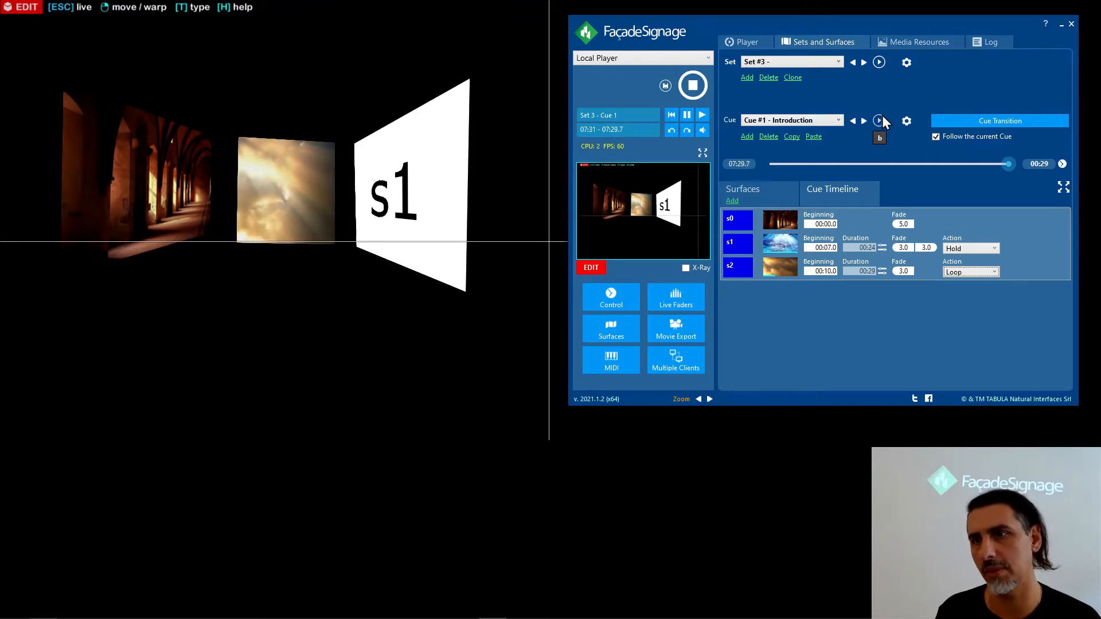
Step: Play the Introduction cue from its start, switch the player from edit to live mode, and replay the cue
click(668, 115)
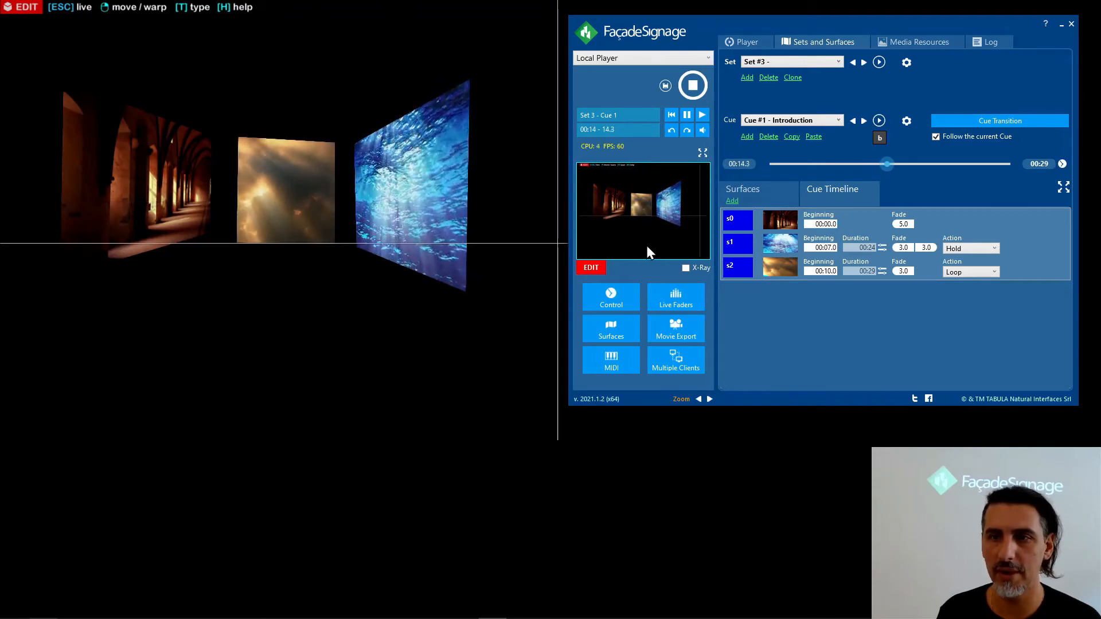
mouse_move(772, 245)
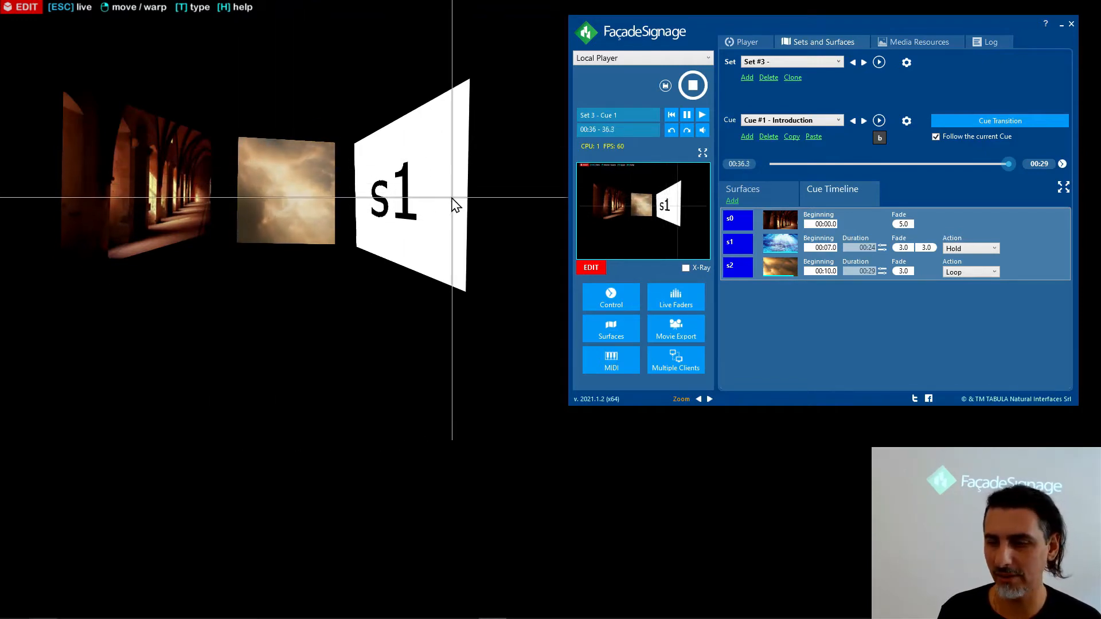
click(590, 267)
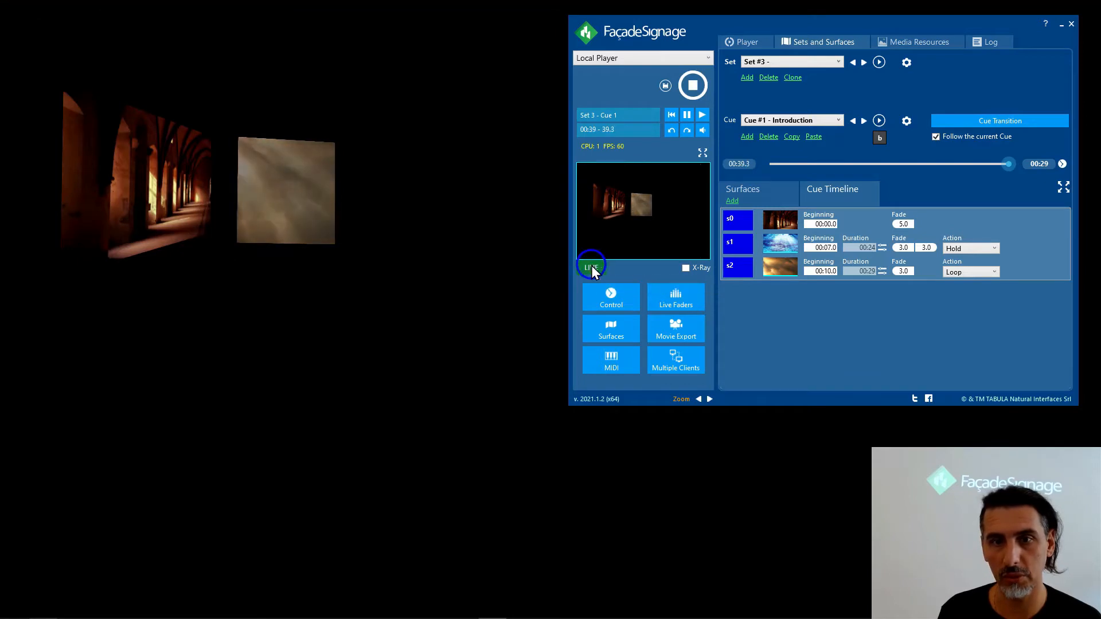
click(672, 115)
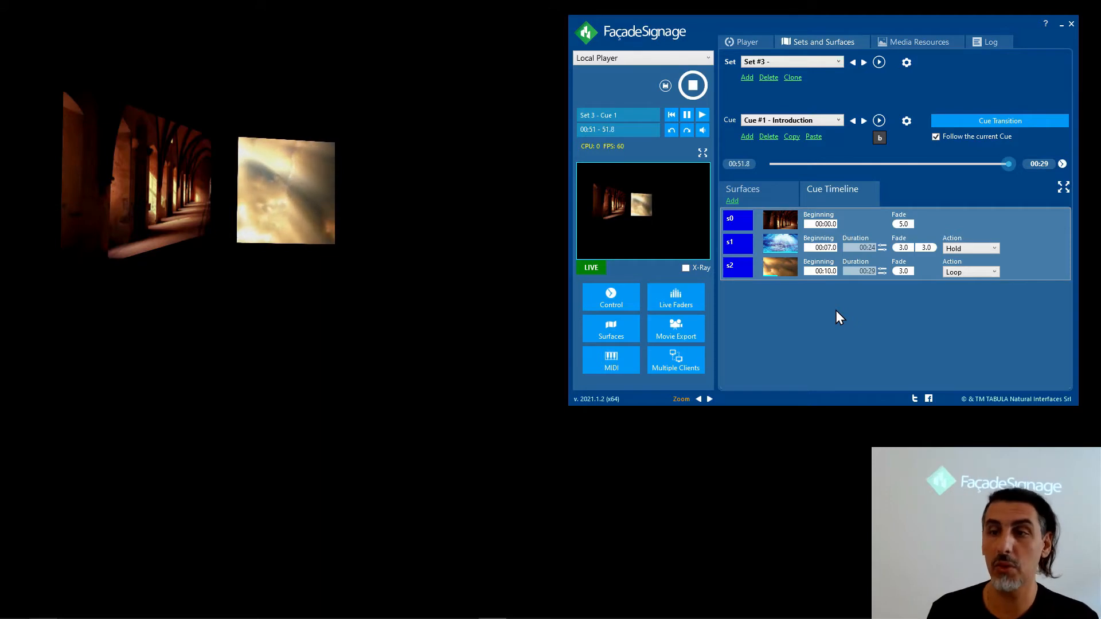
Step: Add Cue #2 to Set #3 and make it the playing cue, with its surface list shown
click(836, 121)
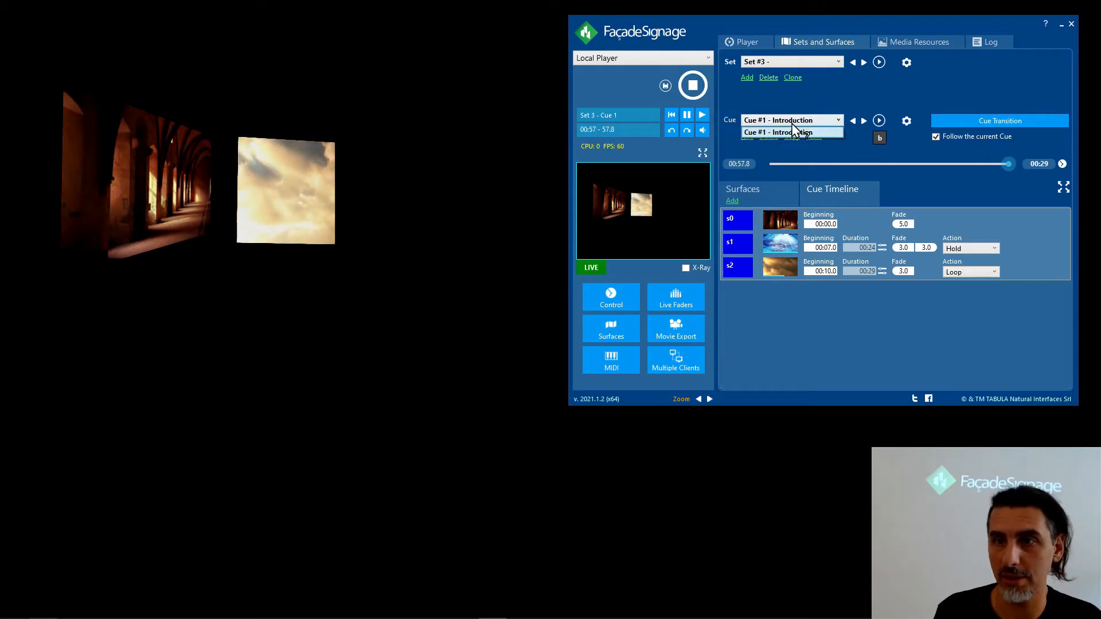
click(812, 119)
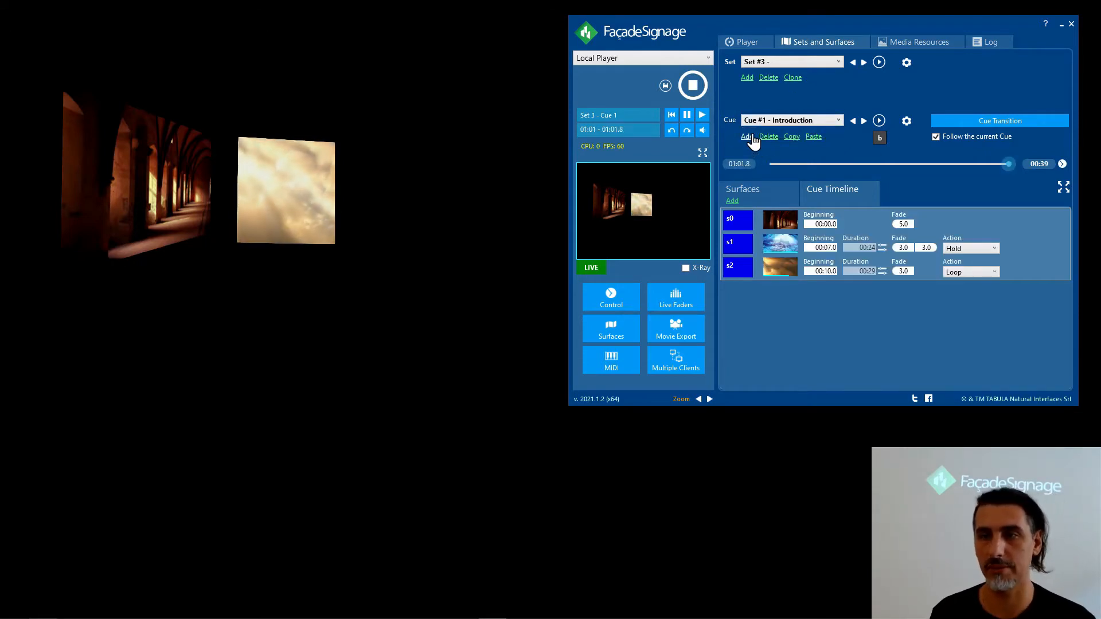
click(756, 191)
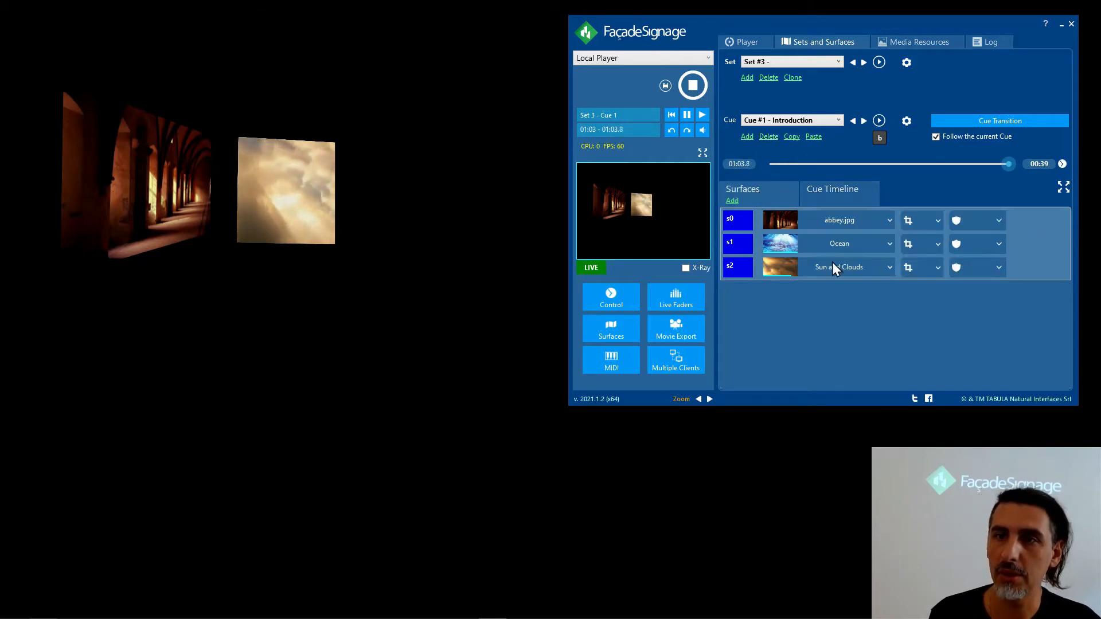
click(774, 121)
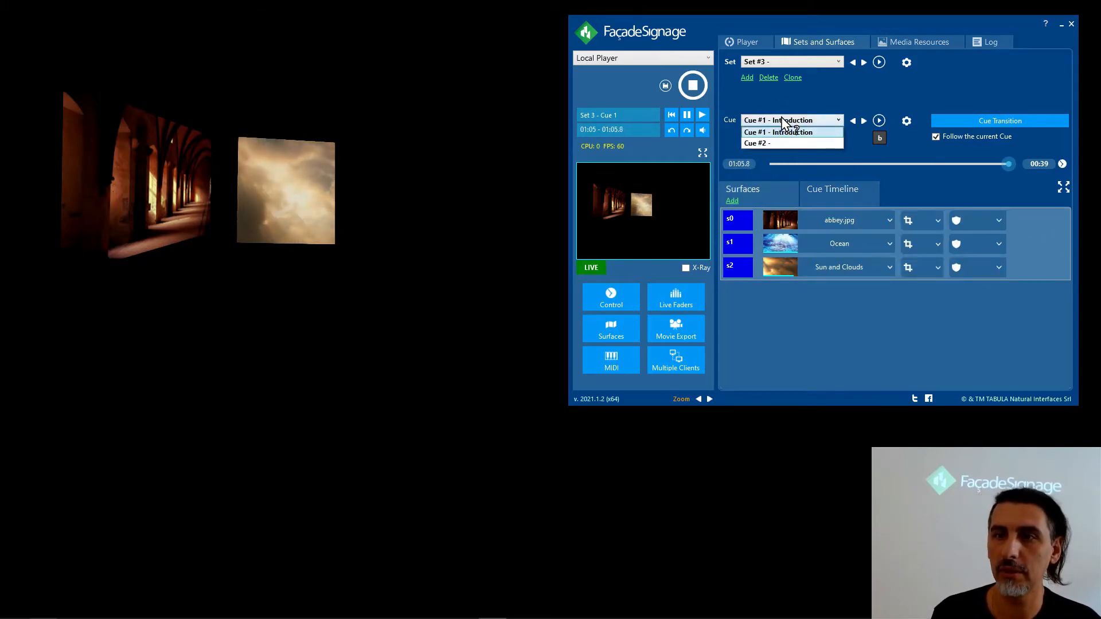
click(773, 138)
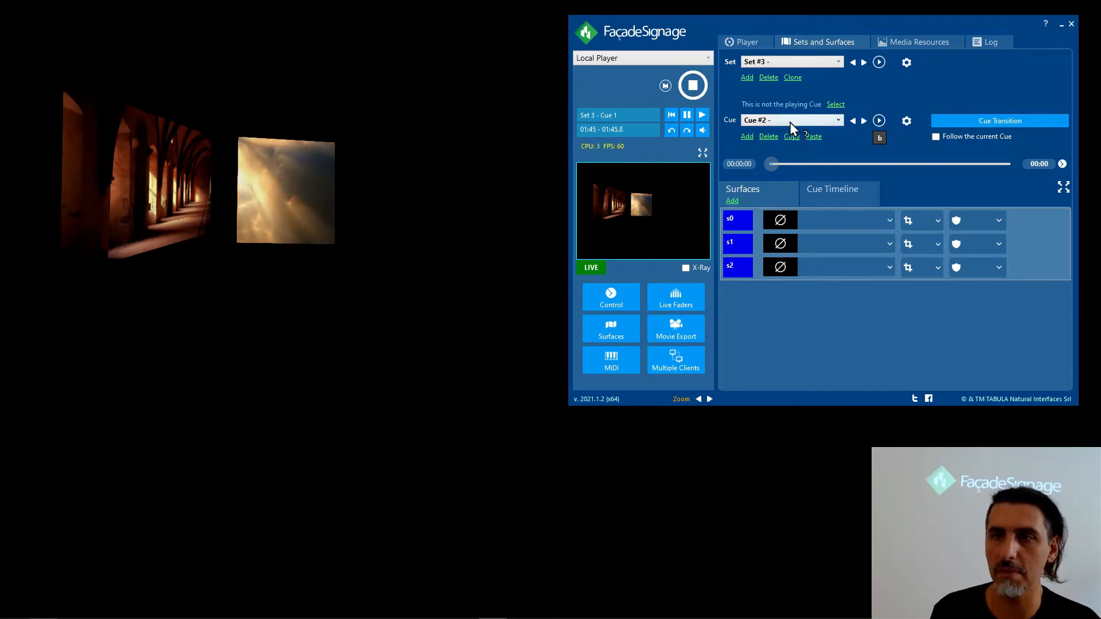
click(878, 122)
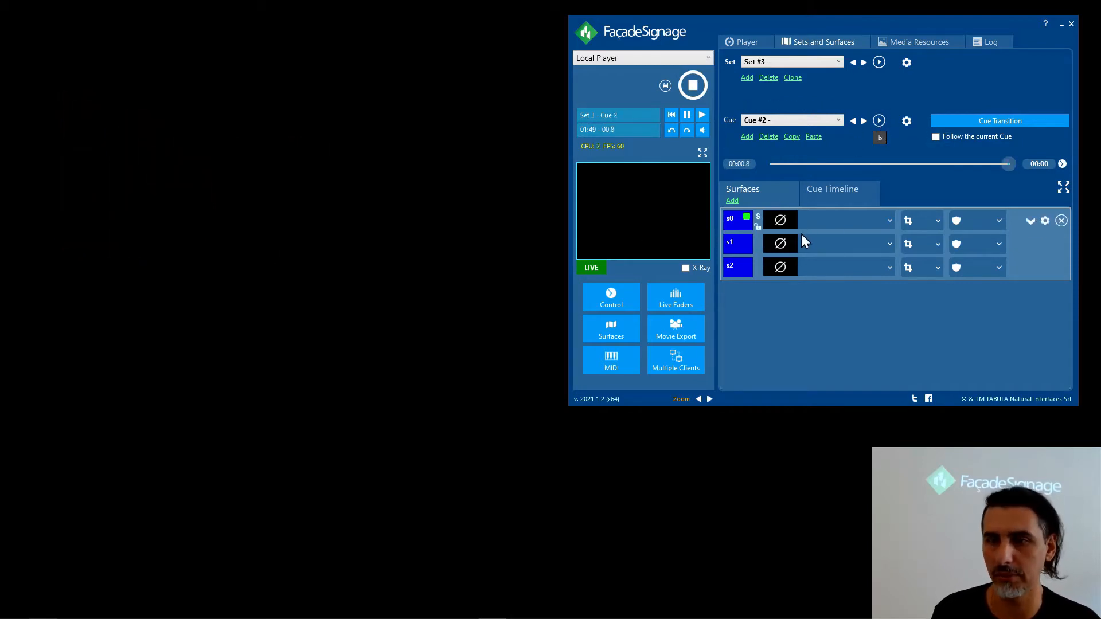
Step: Assign the Sun and Clouds resource to surfaces s0, s1 and s2 of Cue #2 one by one
click(824, 223)
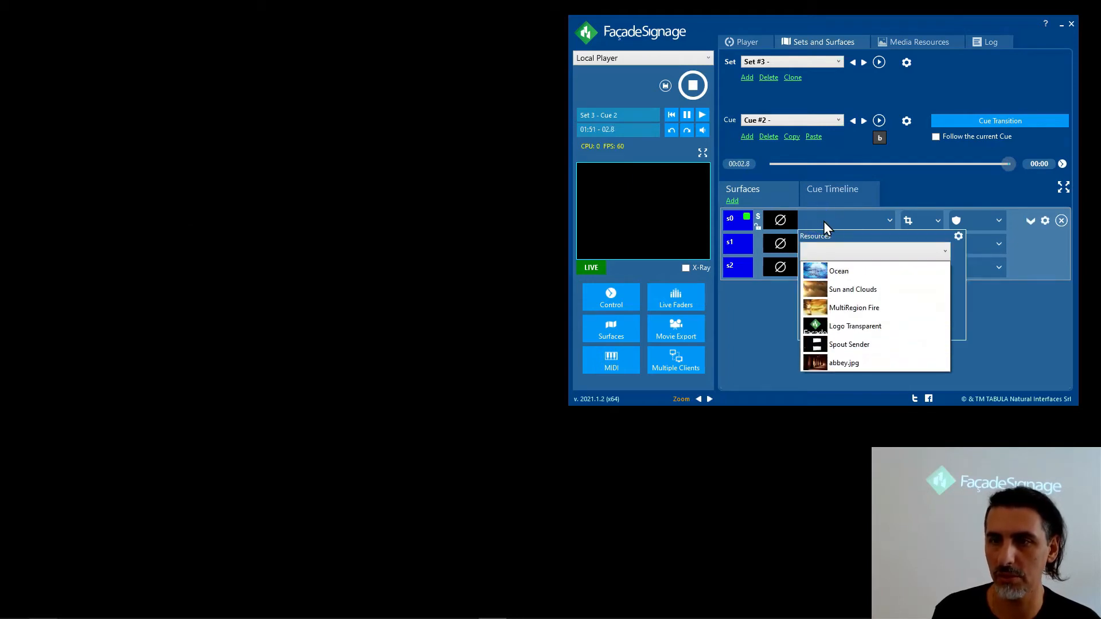
click(844, 289)
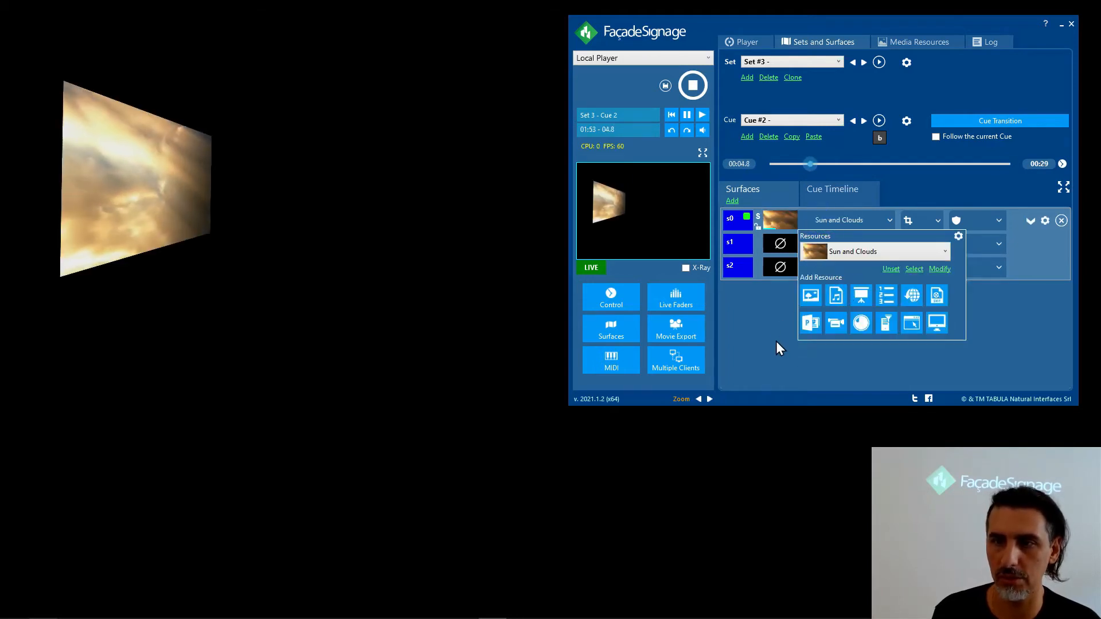
click(777, 343)
click(830, 243)
click(854, 269)
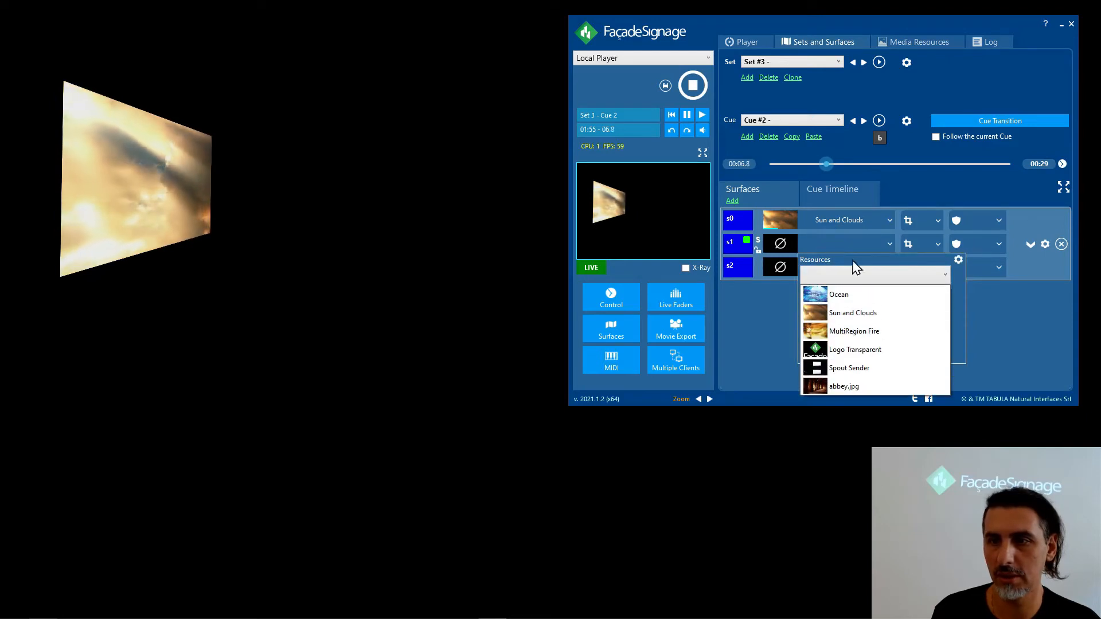
click(857, 313)
click(752, 340)
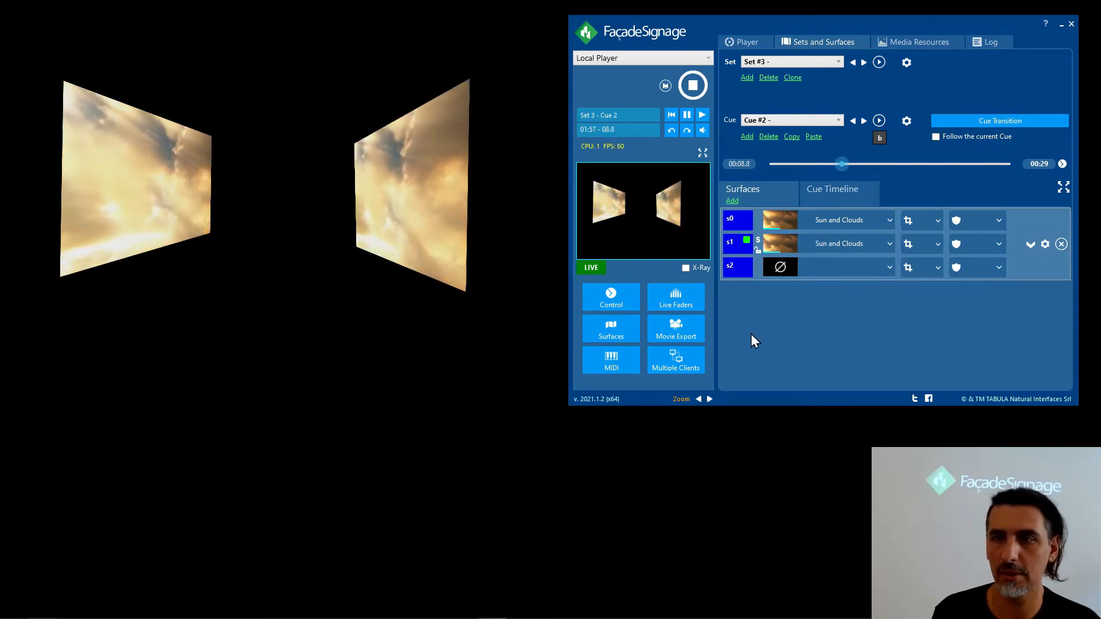
click(831, 267)
click(883, 298)
click(852, 334)
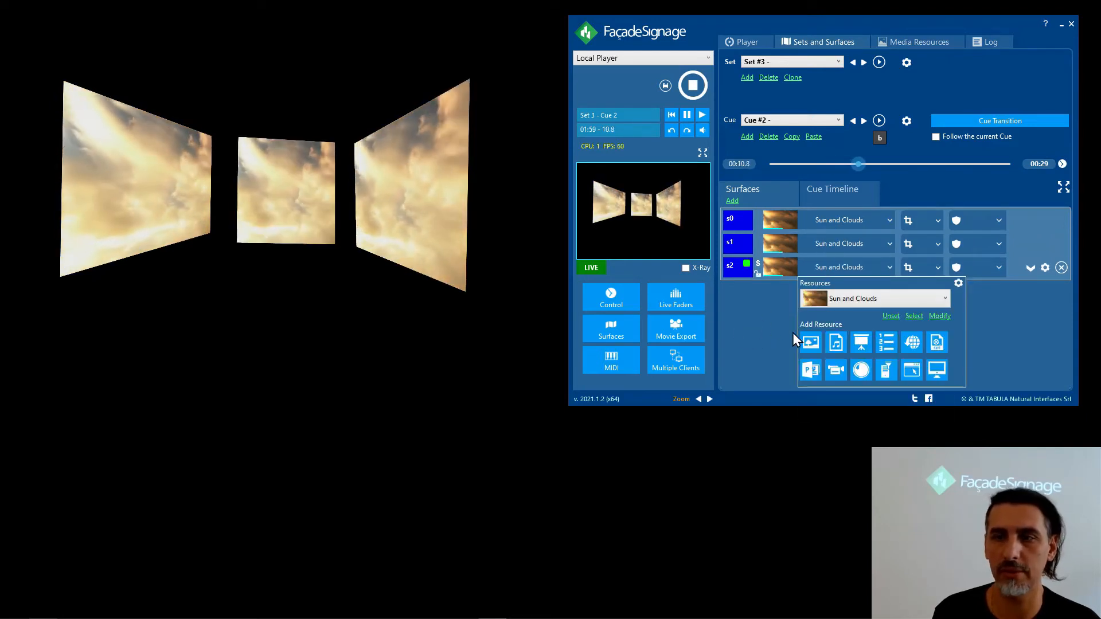
click(768, 329)
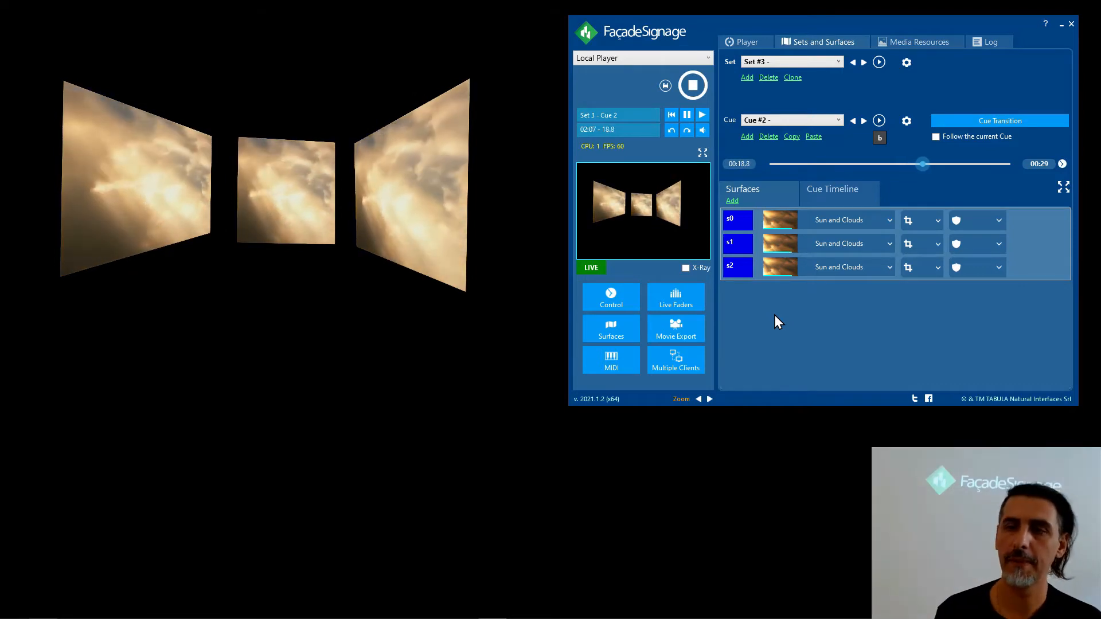
Step: Propagate surface s0's Sun and Clouds resource to all surfaces of Cue #2
right_click(779, 223)
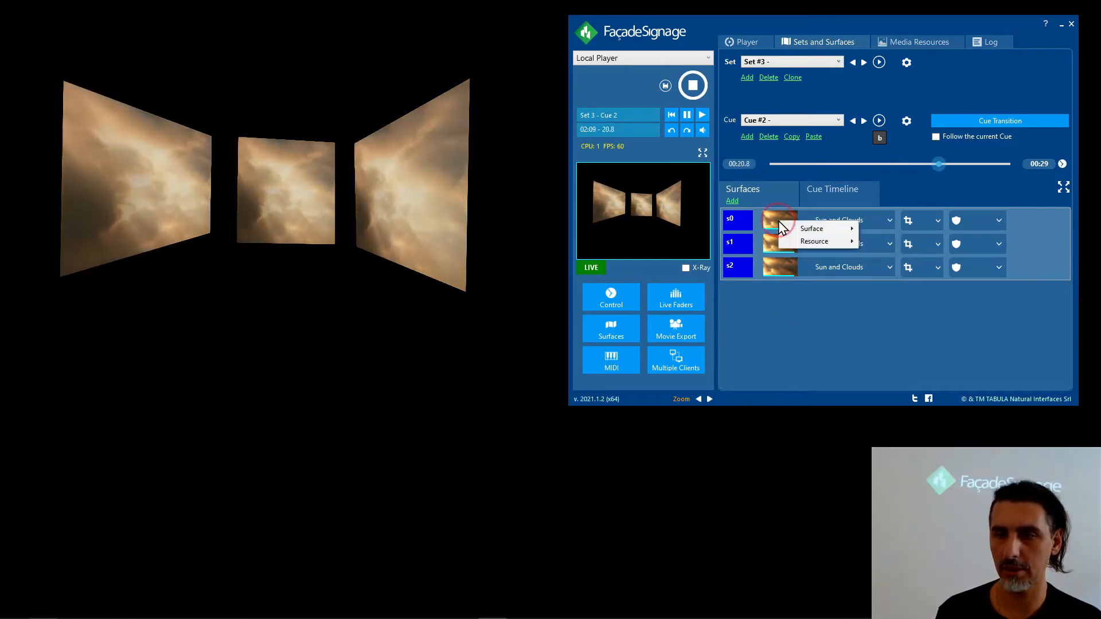
mouse_move(812, 241)
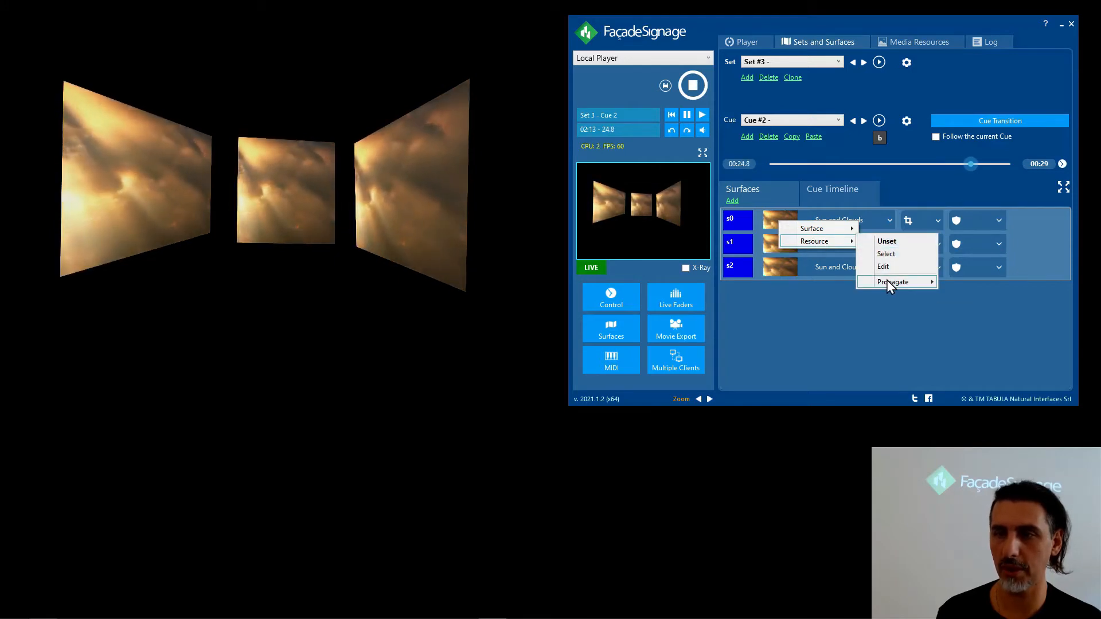
mouse_move(902, 281)
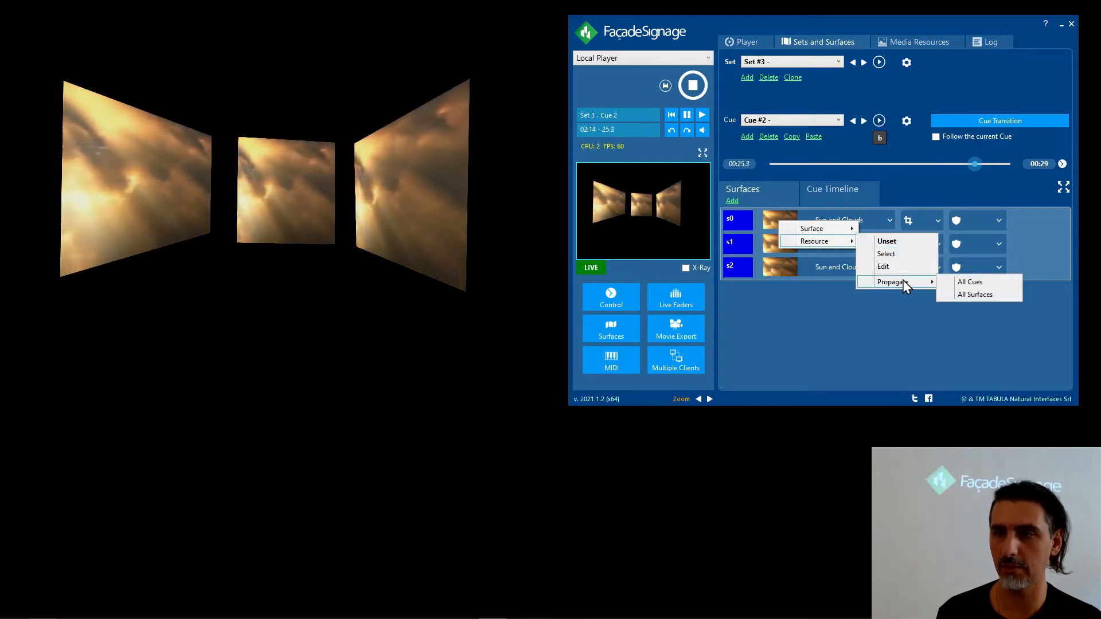
click(973, 295)
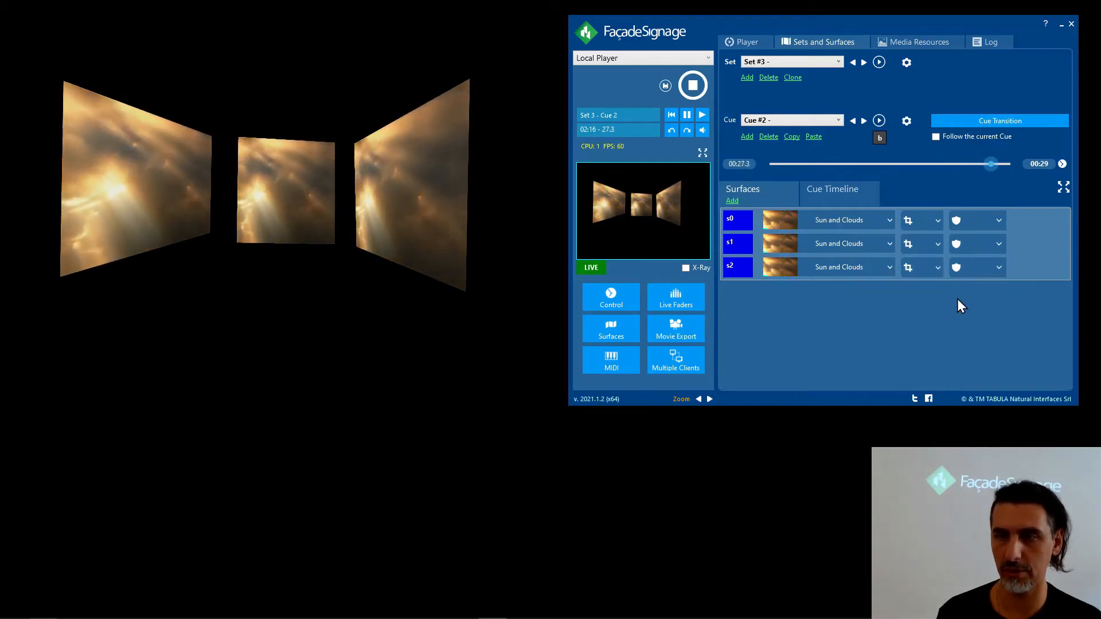
Step: Change the resource of surface s0 in Cue #2 to Ocean
click(856, 220)
click(868, 251)
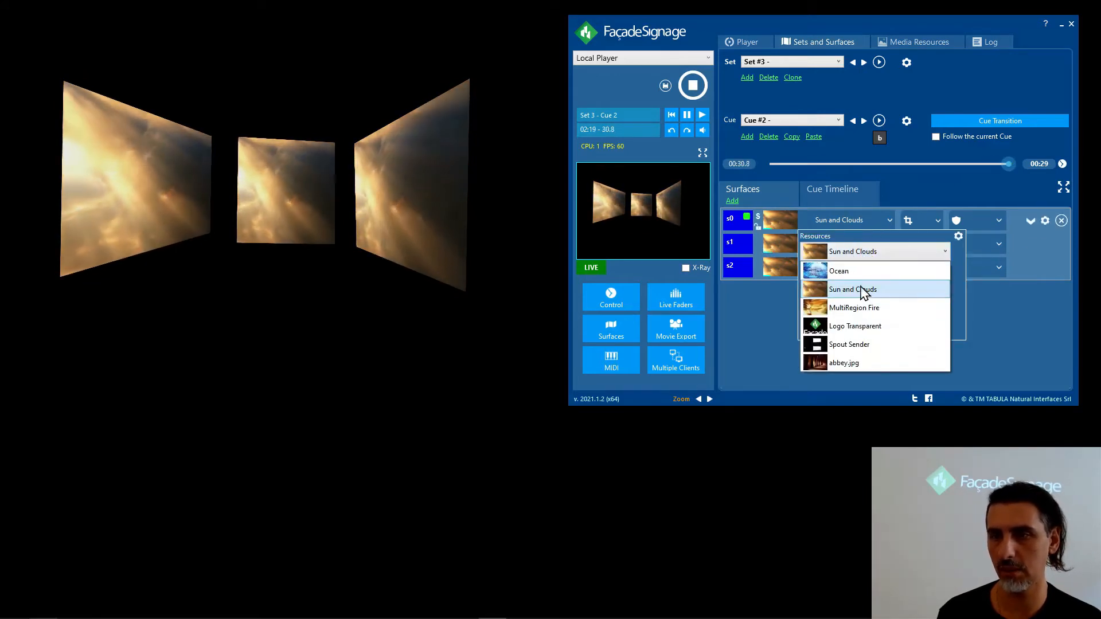
click(841, 270)
click(759, 323)
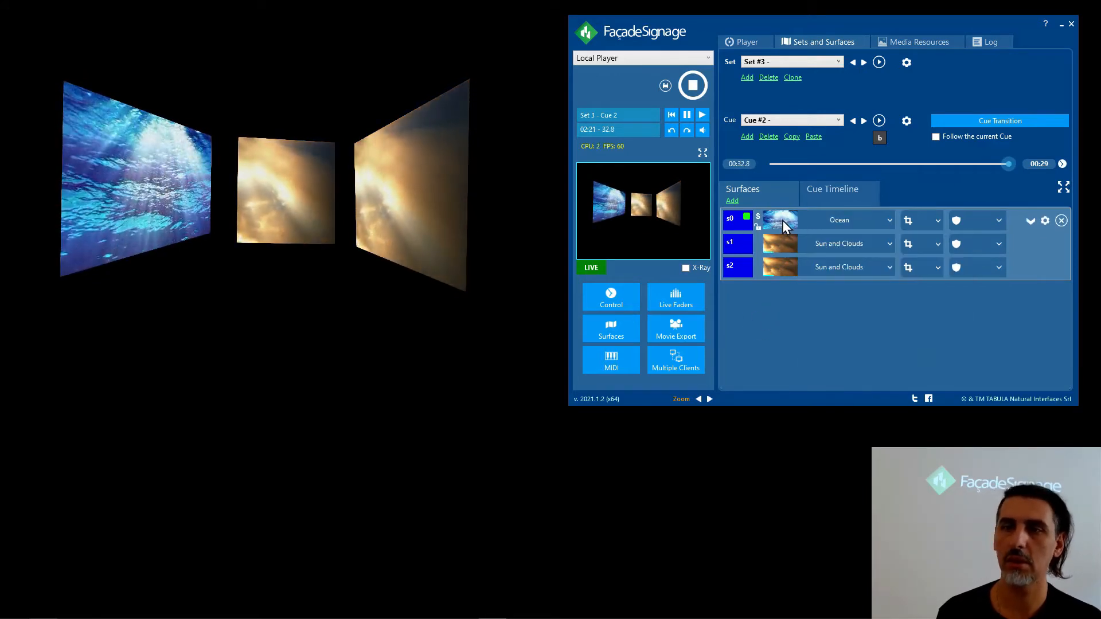
Step: Propagate surface s0's Ocean resource to all surfaces of Cue #2
right_click(782, 220)
mouse_move(822, 241)
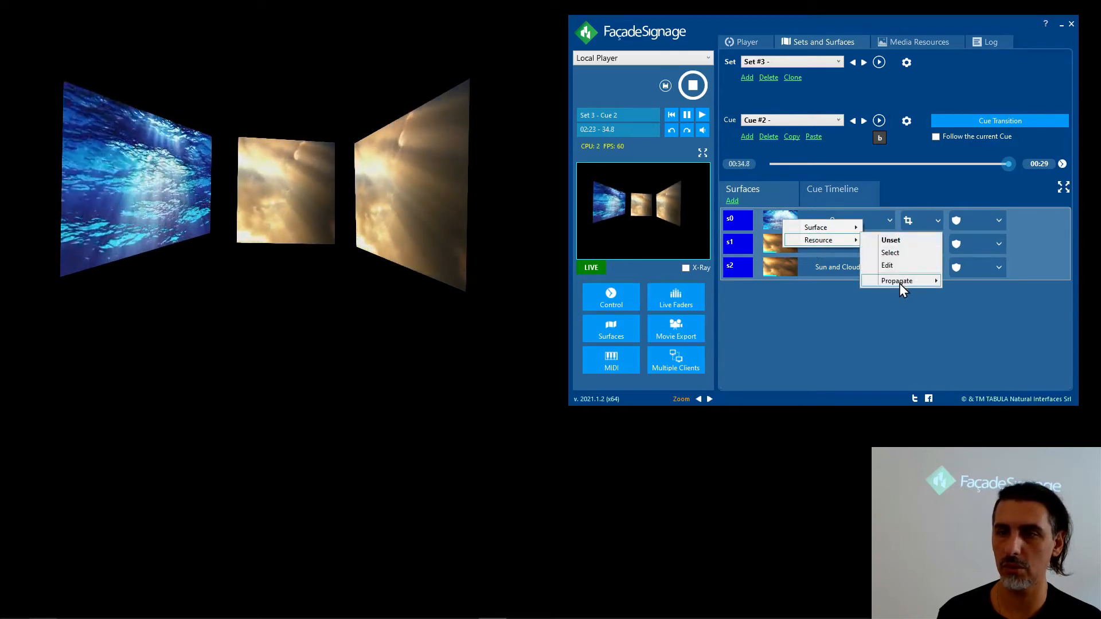
mouse_move(901, 281)
click(984, 294)
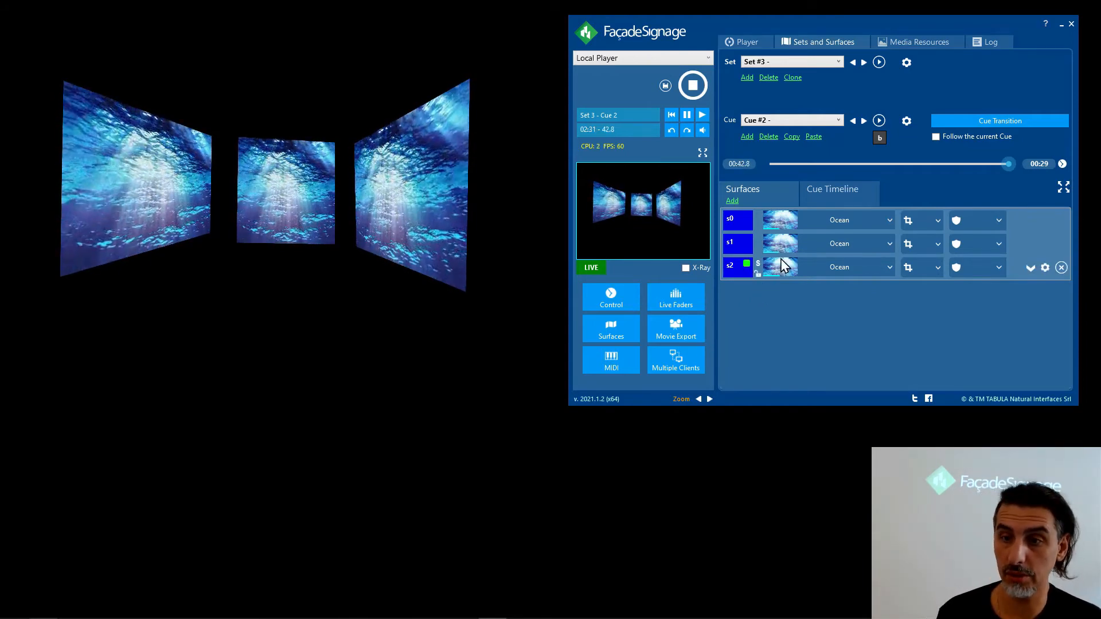
right_click(791, 220)
mouse_move(809, 242)
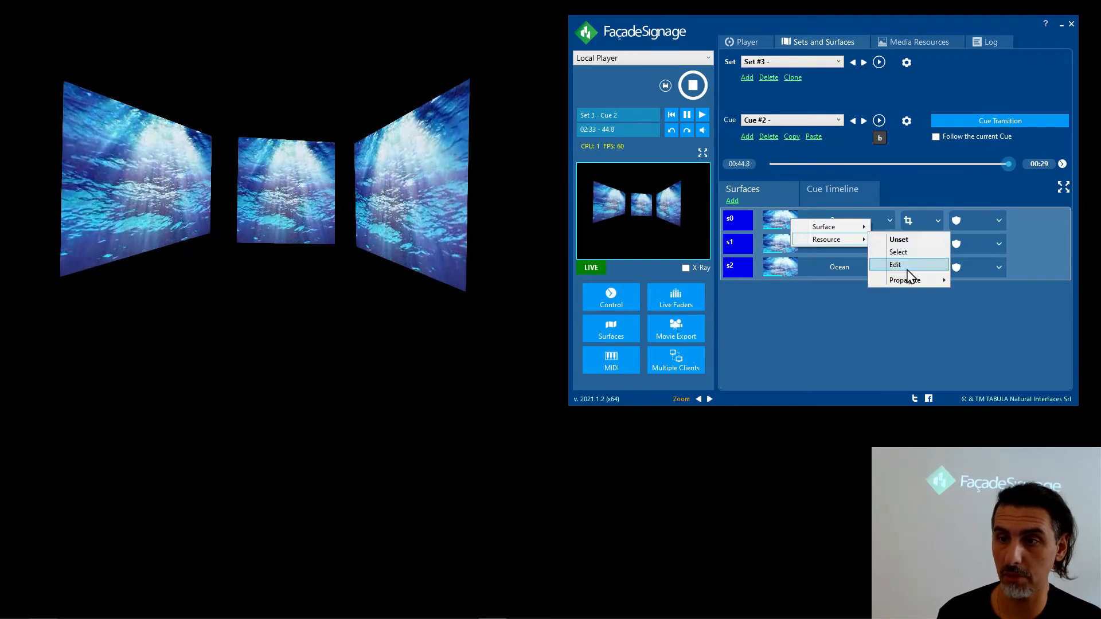
mouse_move(909, 284)
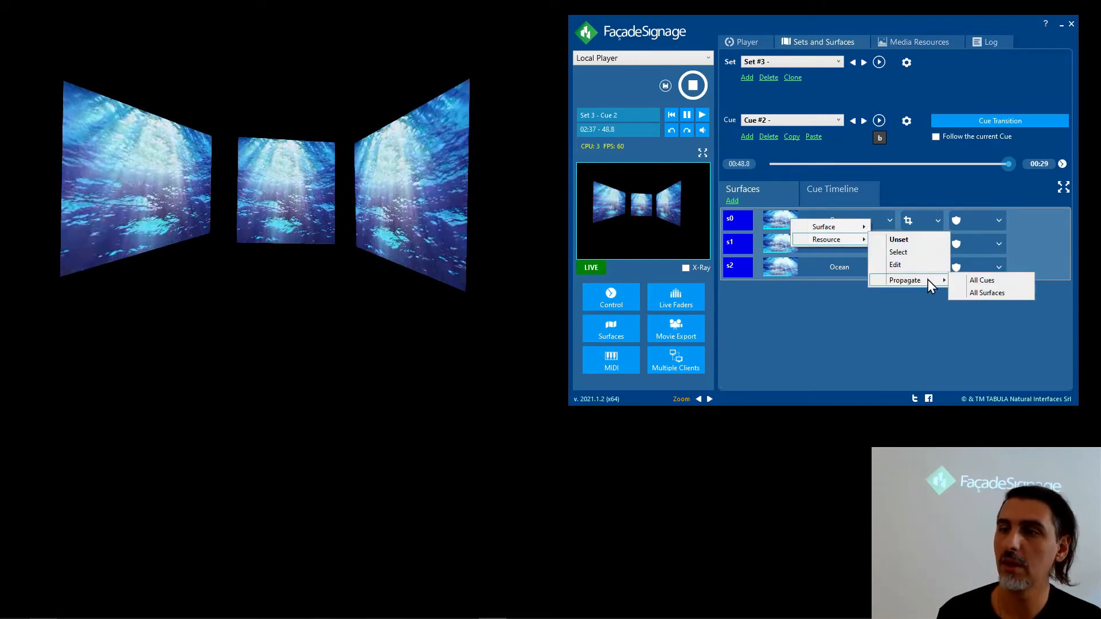
click(973, 281)
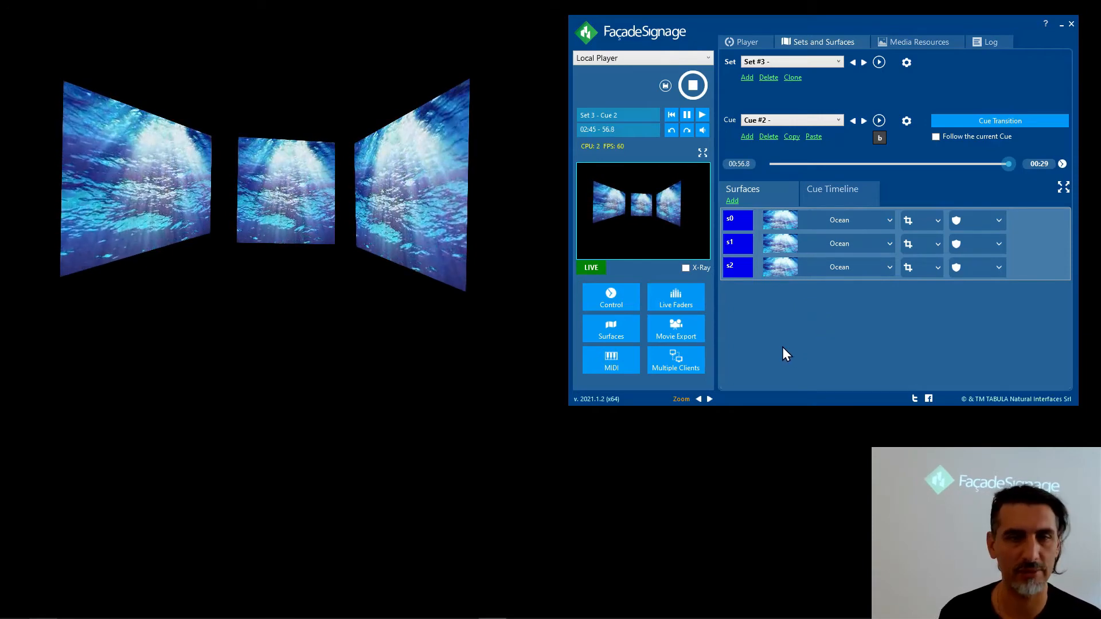
right_click(789, 217)
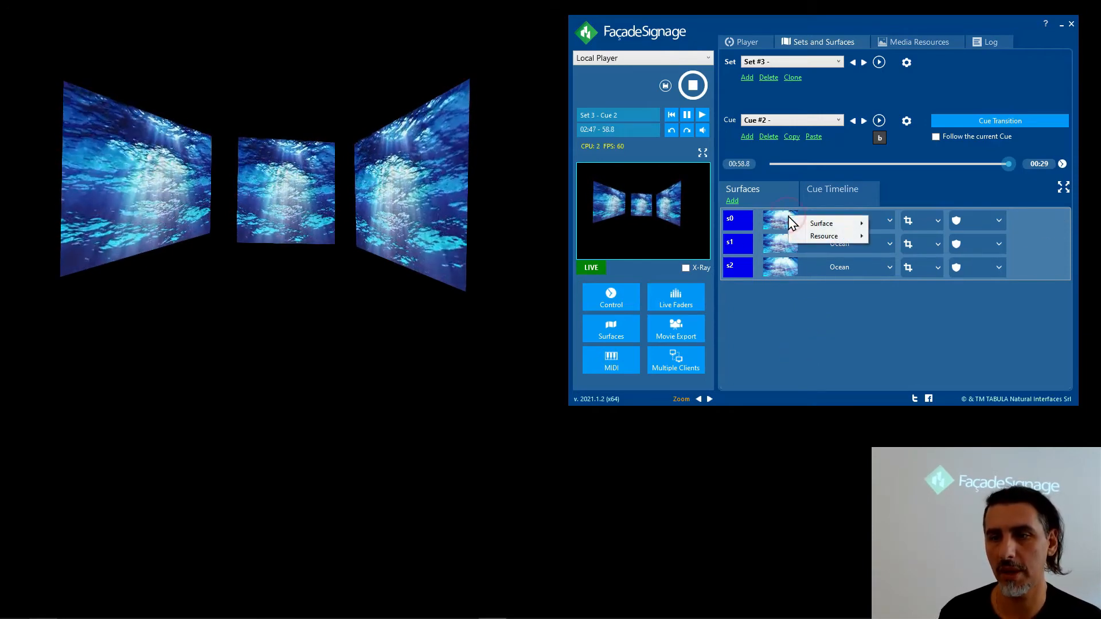
click(810, 298)
Step: Change surface s0's resource in Cue #2 to Sun and Clouds and propagate it to all surfaces
click(837, 220)
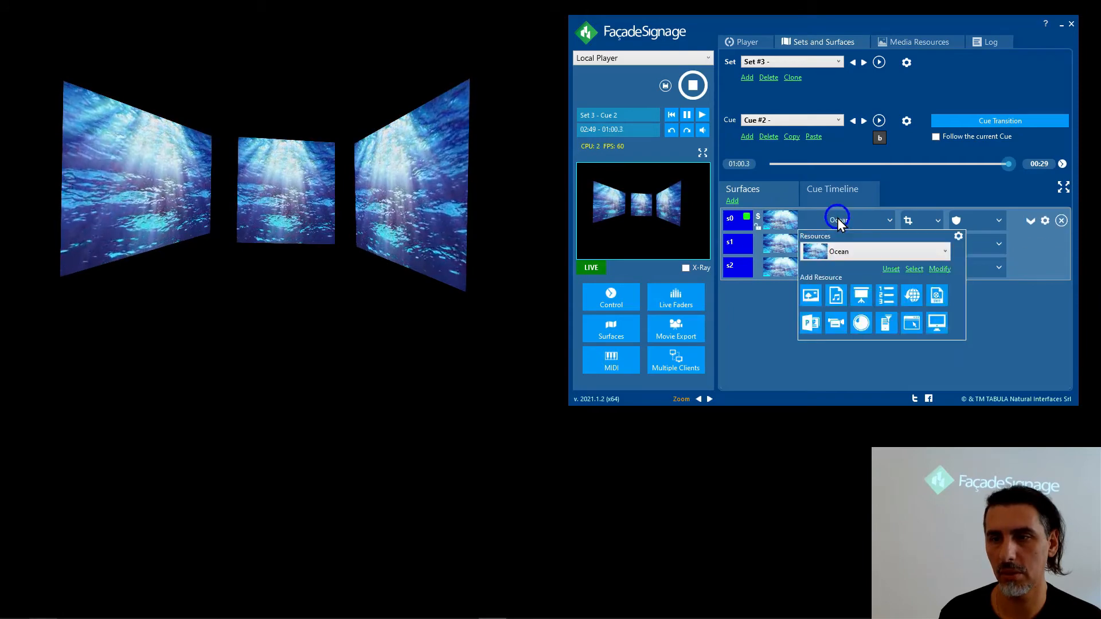
click(841, 251)
click(850, 290)
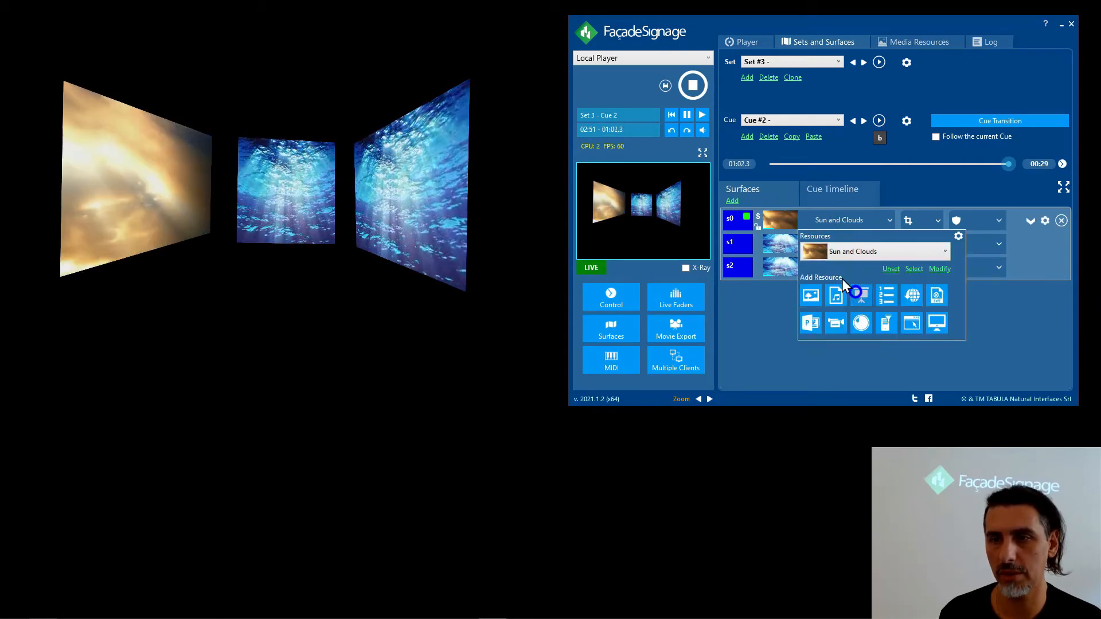
right_click(783, 220)
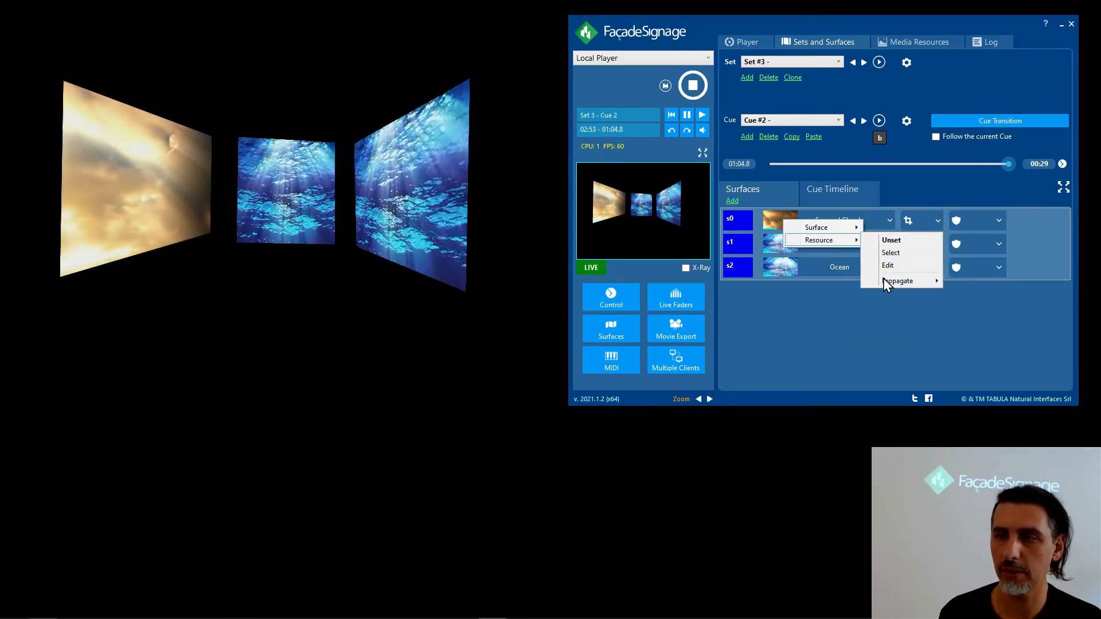
click(966, 290)
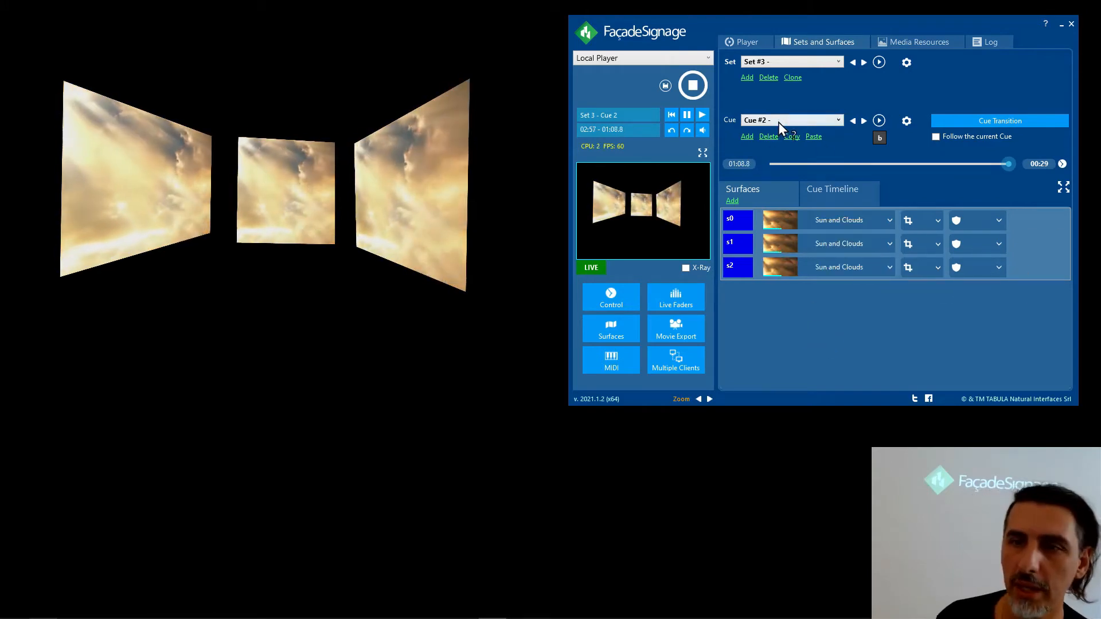
Step: Name Cue #2 "all clouds" and check the name in the list of cues
click(904, 125)
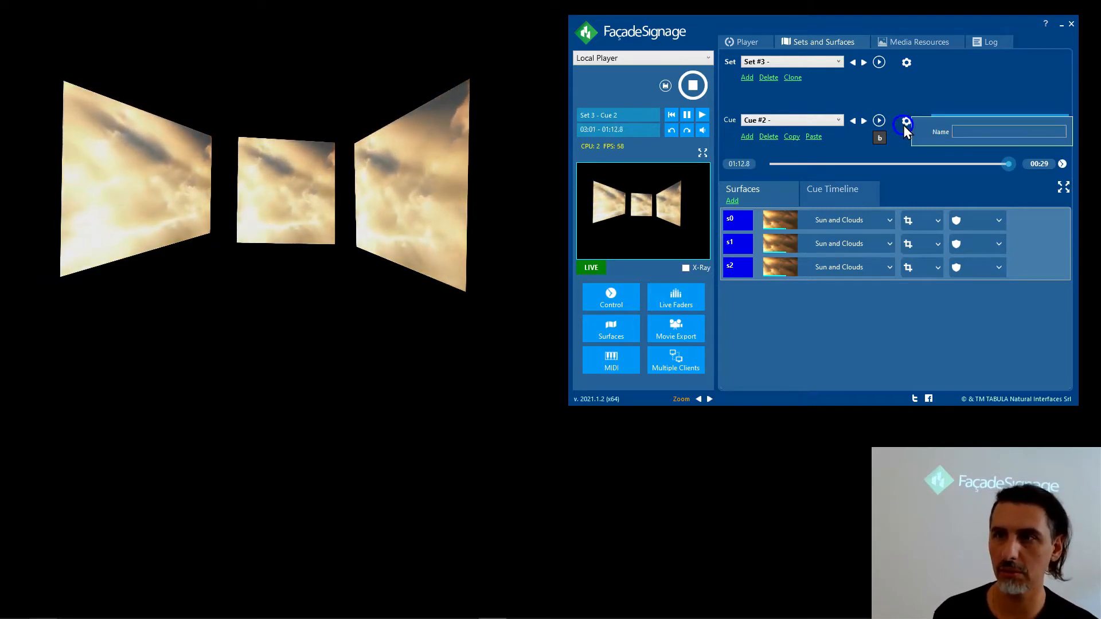
click(976, 132)
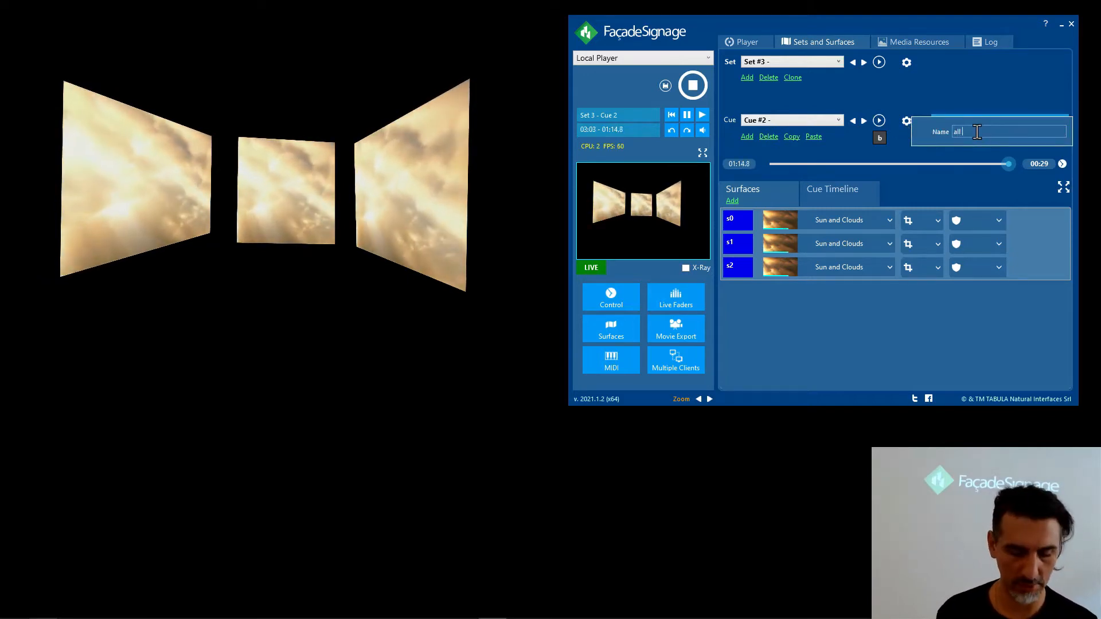
click(953, 101)
click(809, 120)
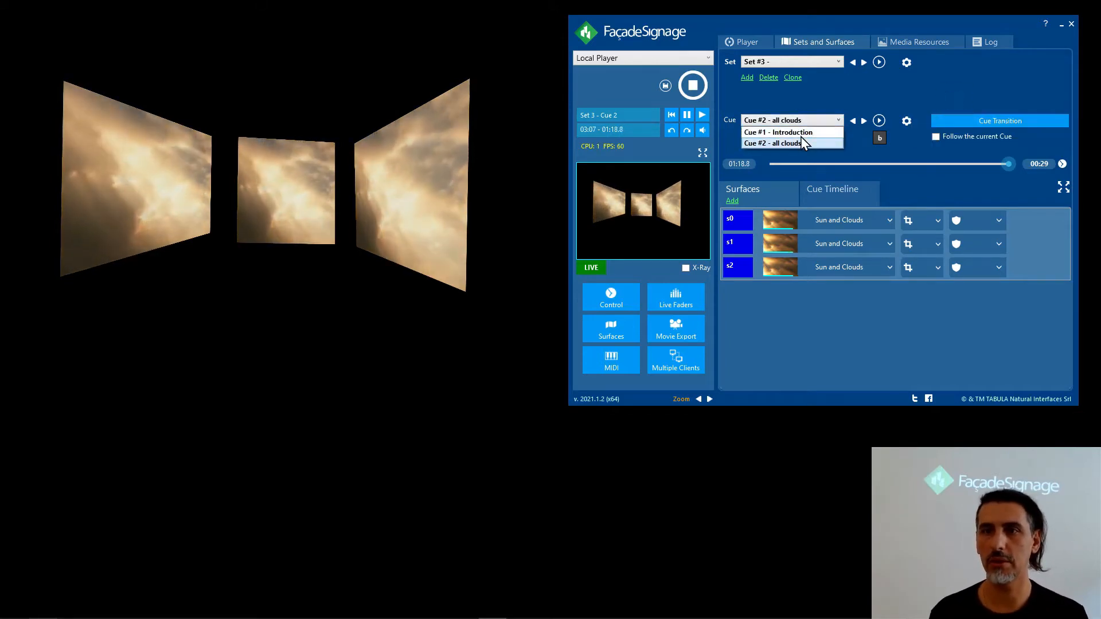
click(858, 101)
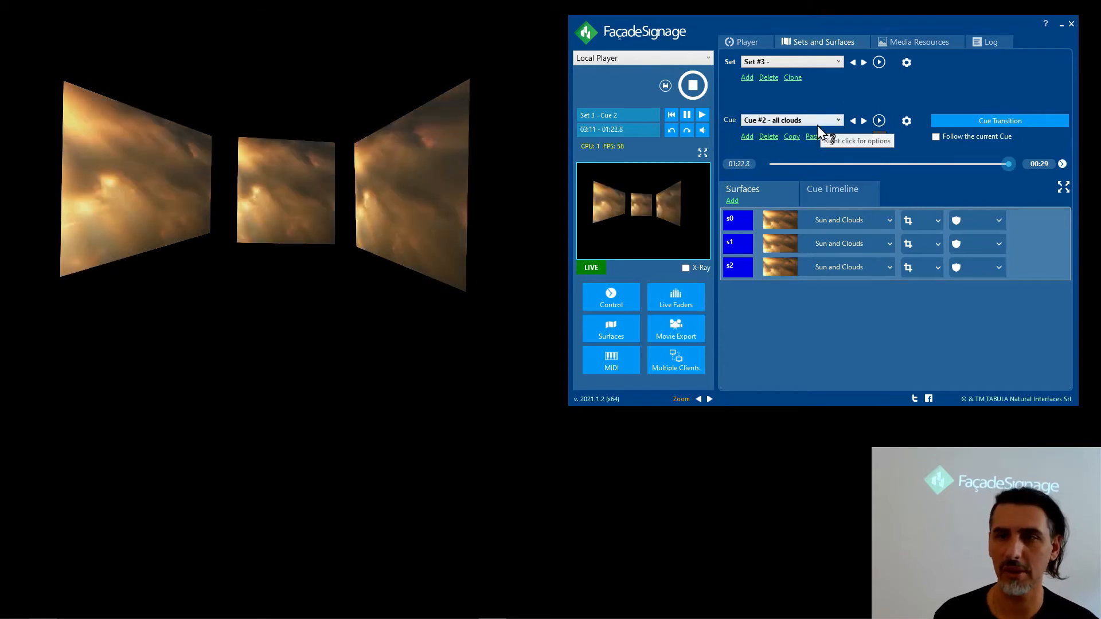
Step: In Cue #2's timeline, set the beginning of surface s1 to 2 seconds and of surface s2 to 3 seconds
mouse_move(795, 212)
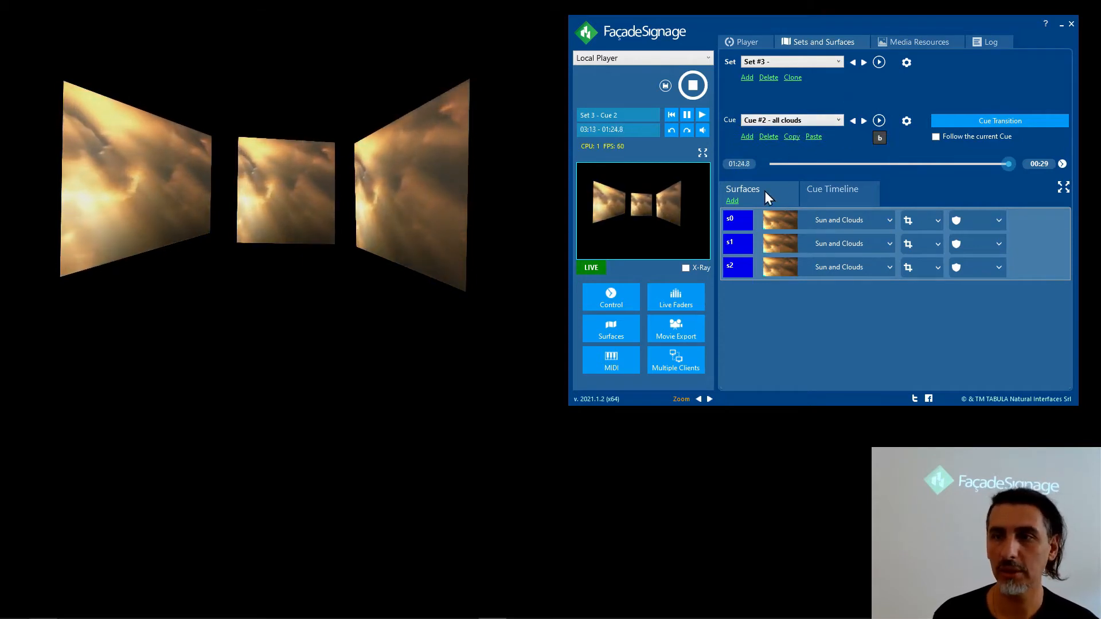
click(818, 192)
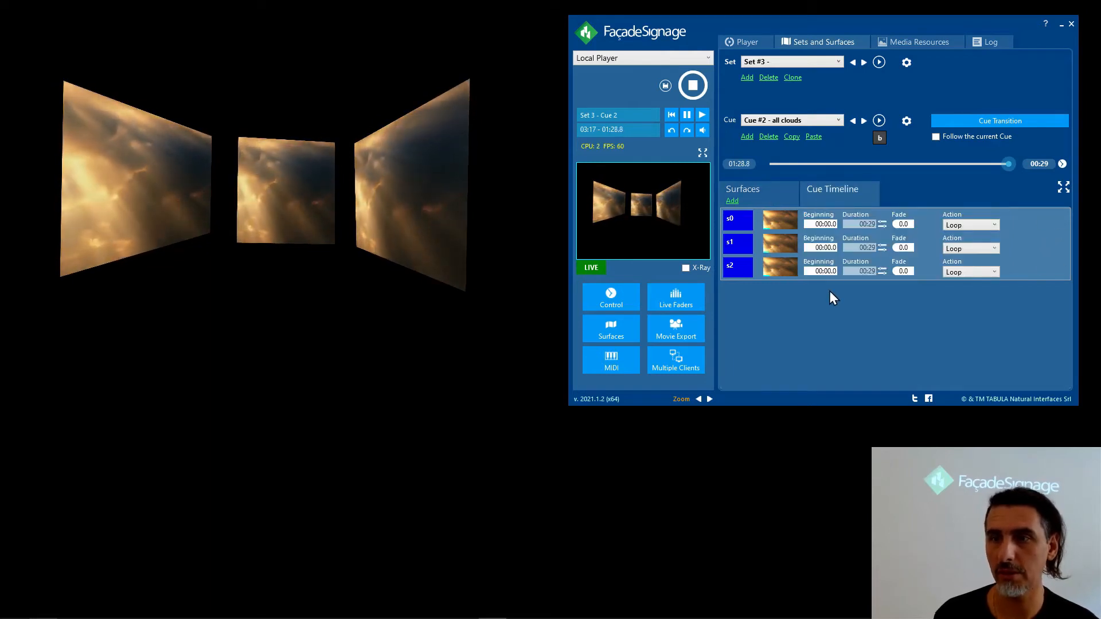
mouse_move(837, 256)
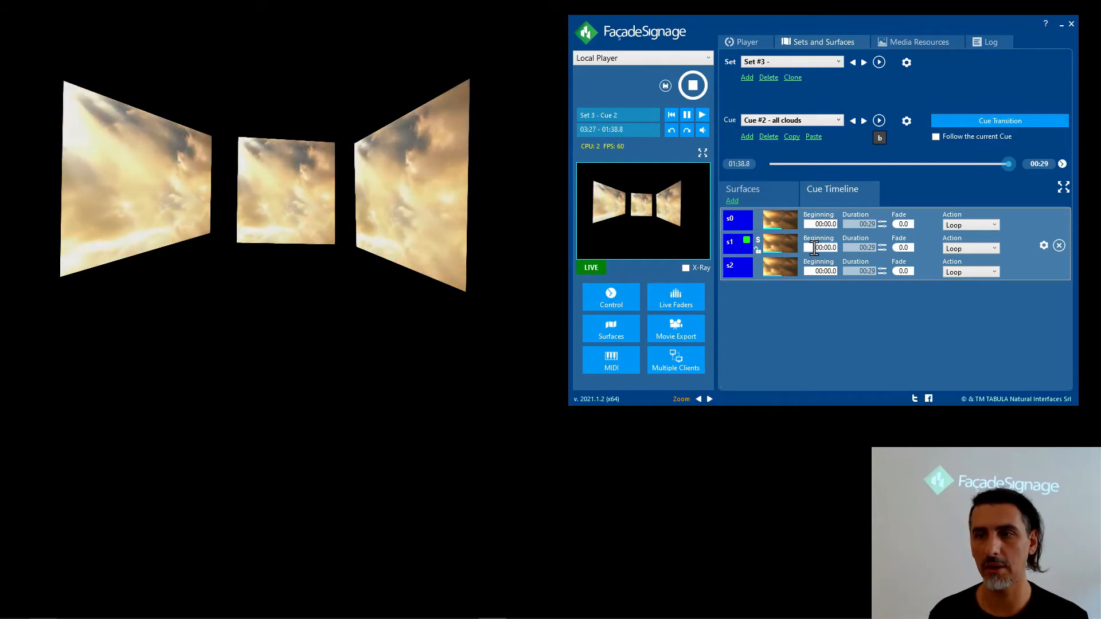
text(2)
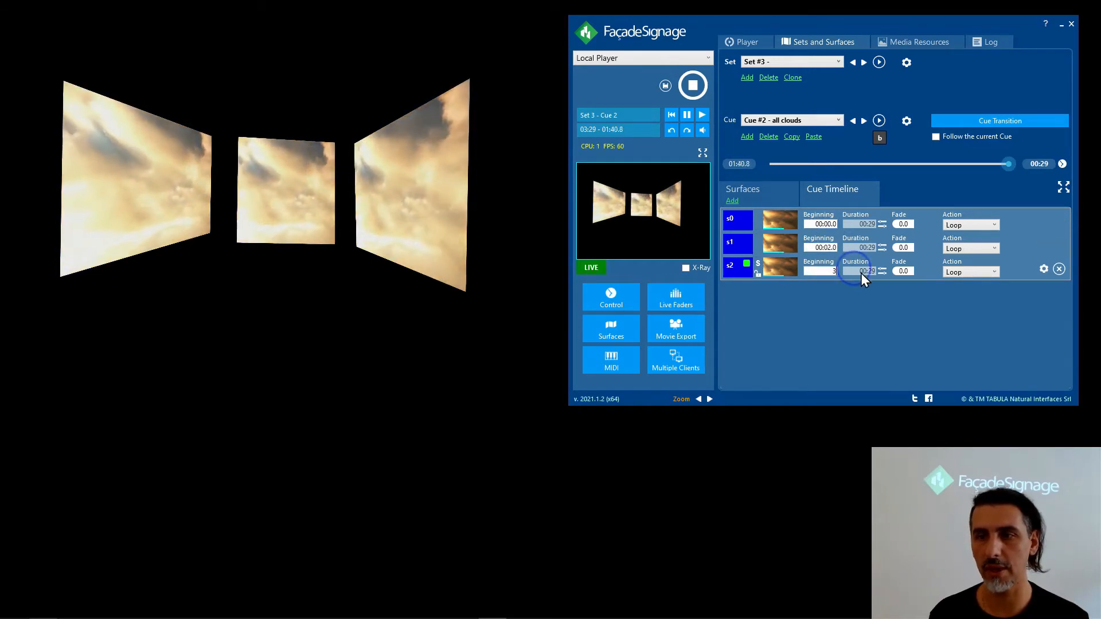
click(820, 302)
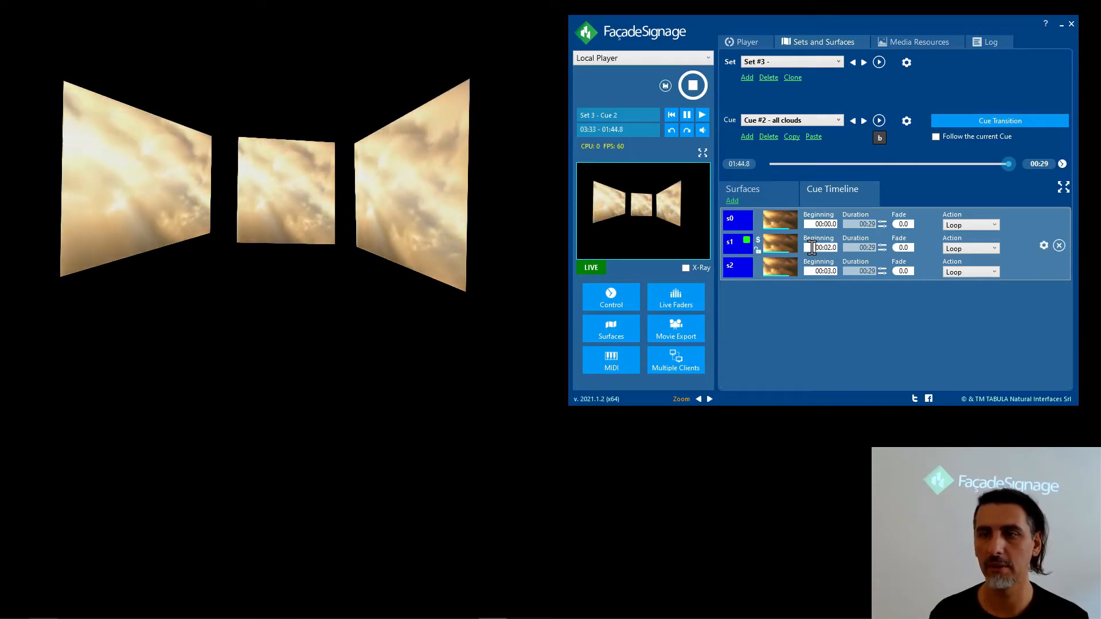
Step: Set the fade of surfaces s0, s1 and s2 in Cue #2's timeline to 1 second each
click(902, 224)
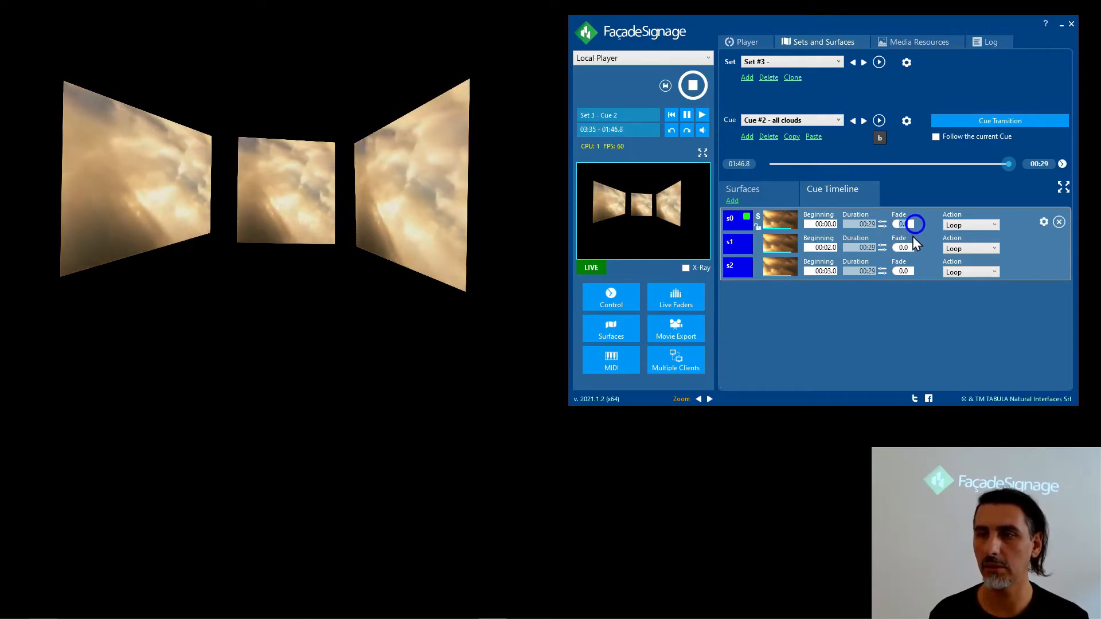
text(1)
click(898, 248)
text(1)
click(902, 270)
text(1)
click(912, 306)
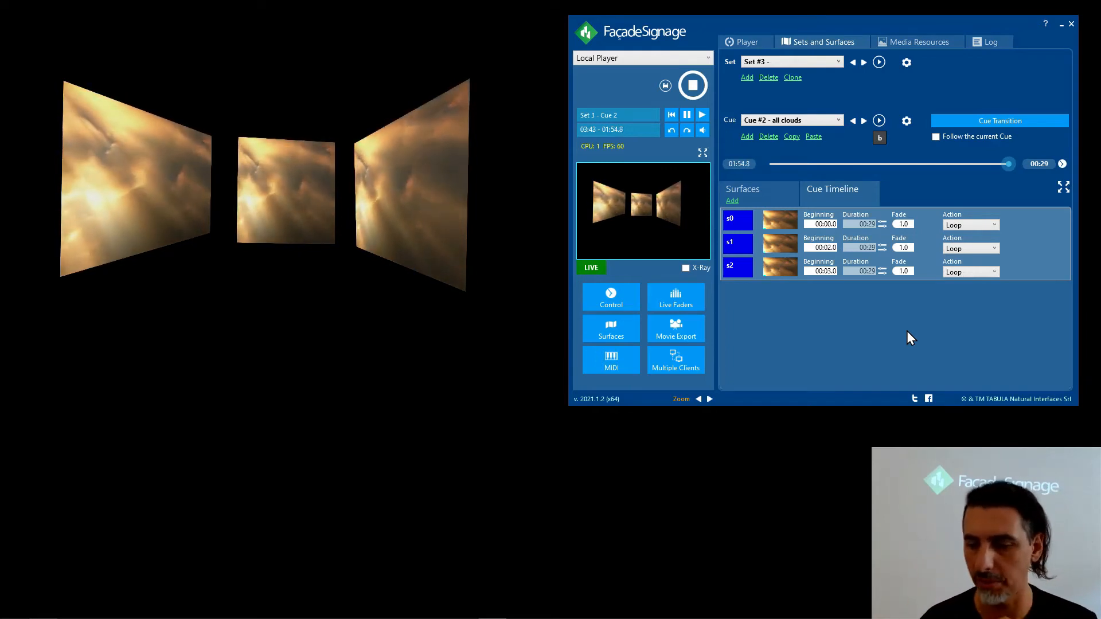
click(664, 86)
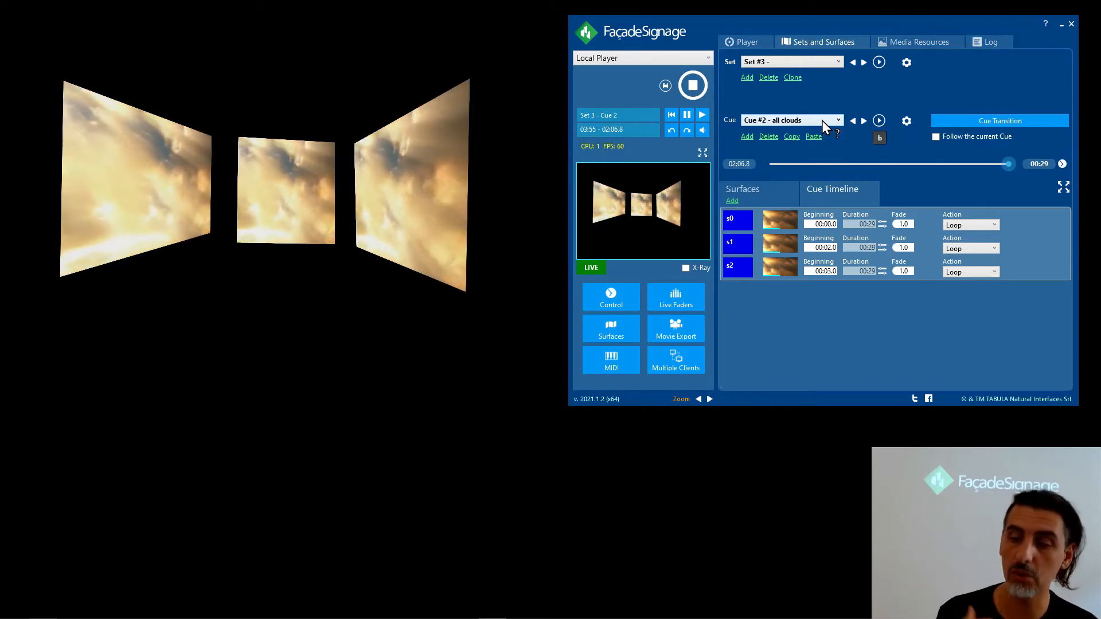
Step: Select and play Cue #1 - Introduction, followed by Cue #2 - all clouds, to preview both cues
click(784, 118)
click(782, 132)
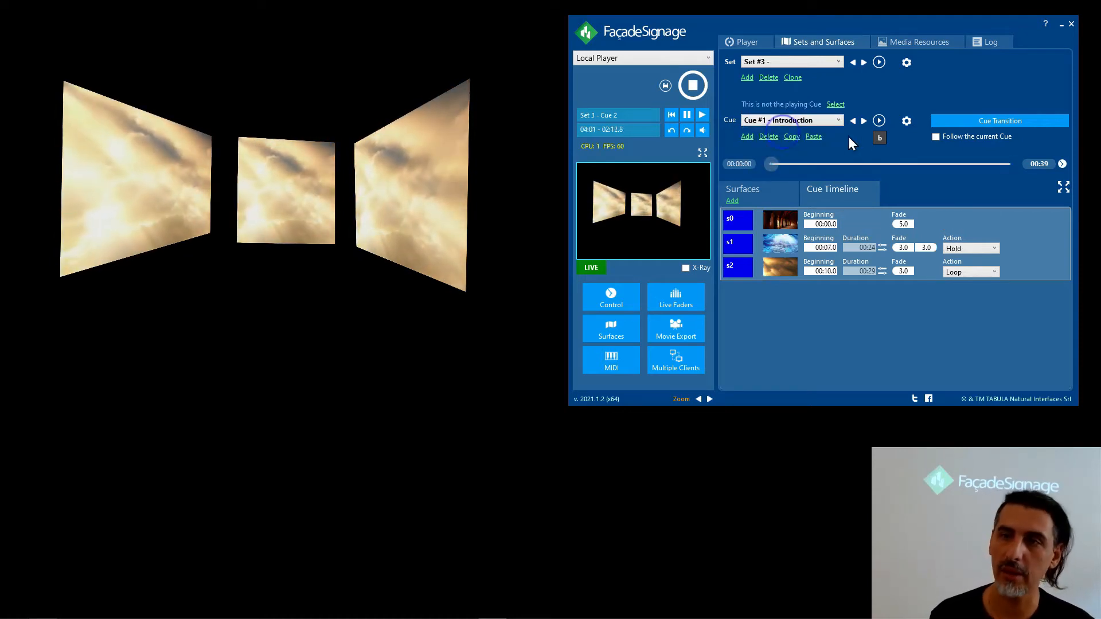
click(878, 121)
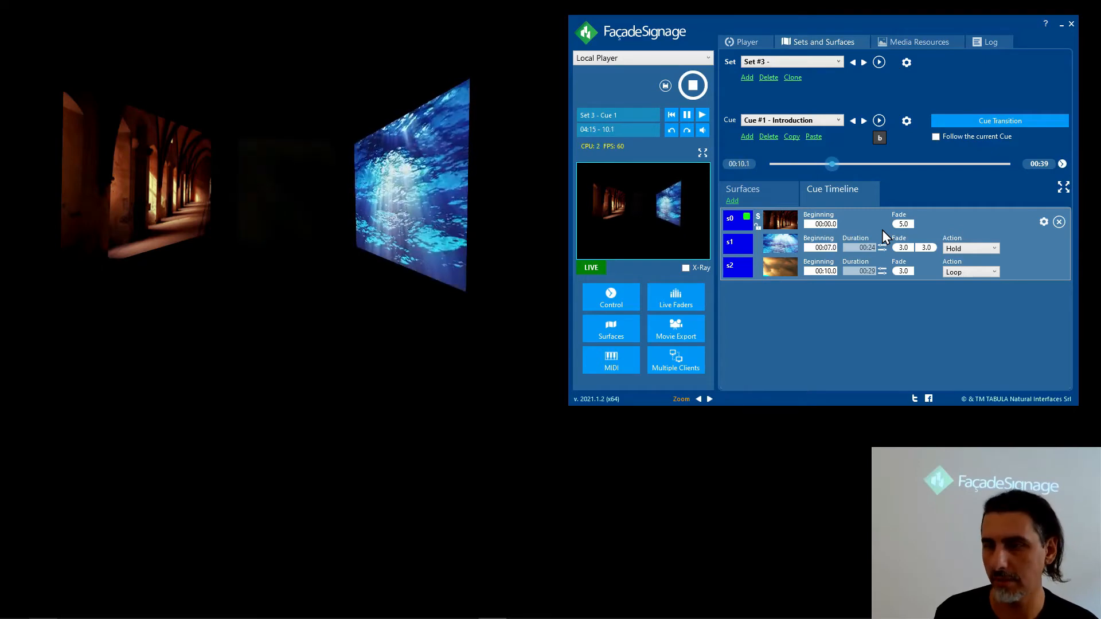
click(810, 120)
click(788, 140)
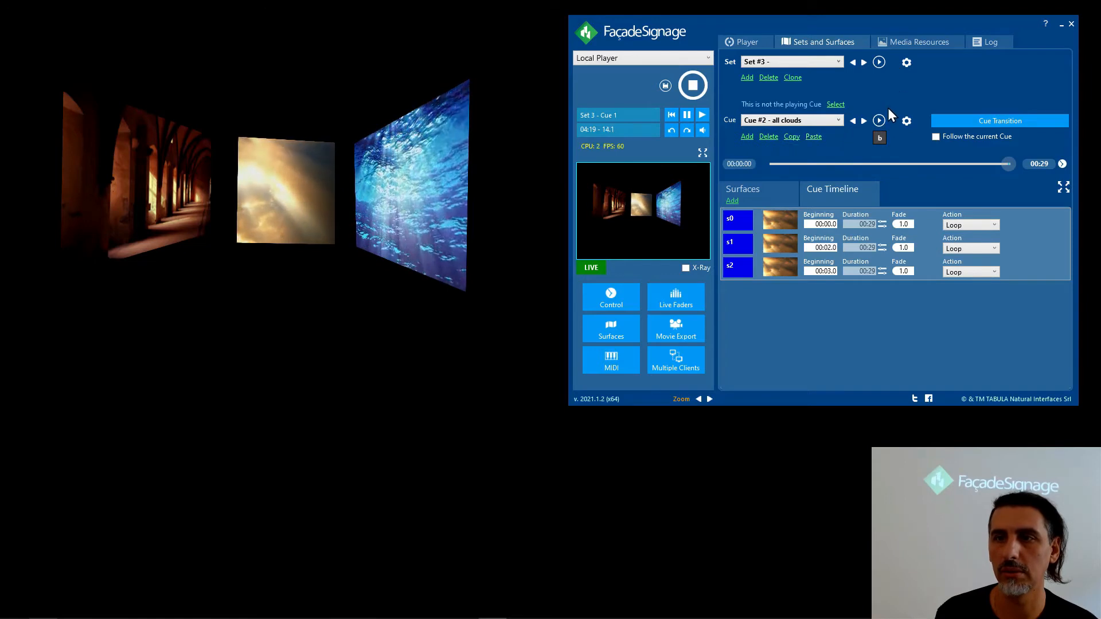
click(878, 120)
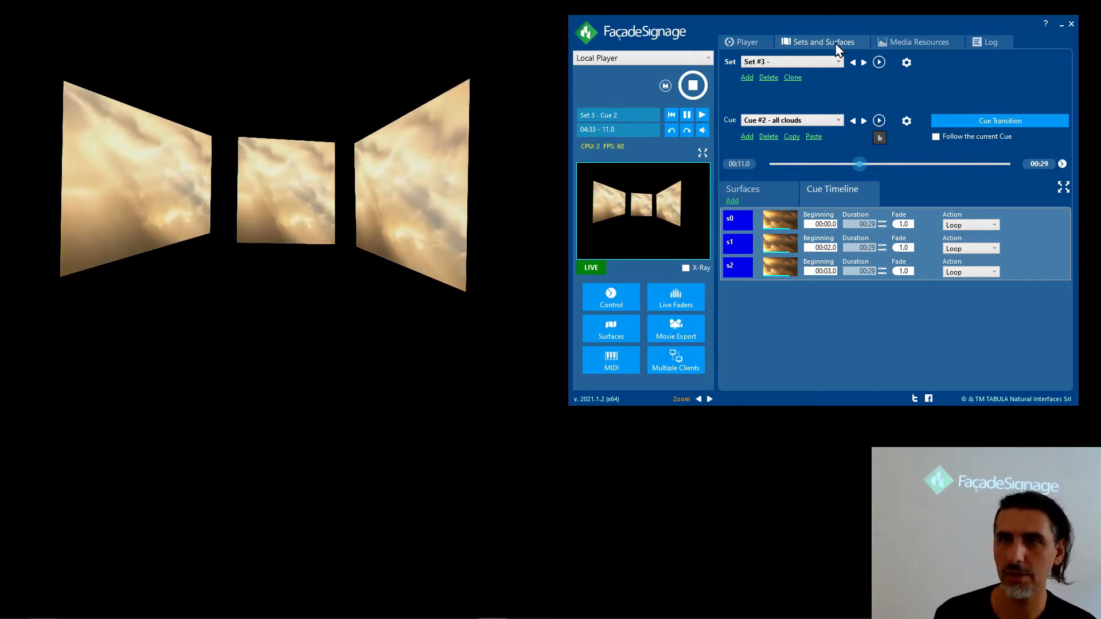
Step: Play Cue 1 and Cue 2 of the current set in turn with the player's Quick Play controls
click(745, 42)
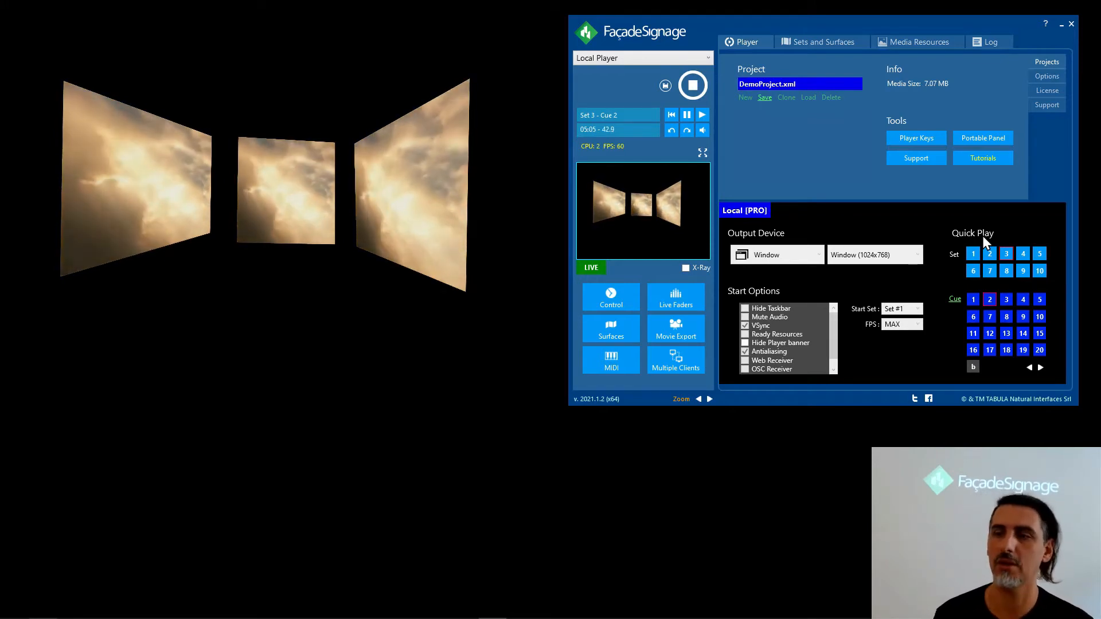
click(974, 298)
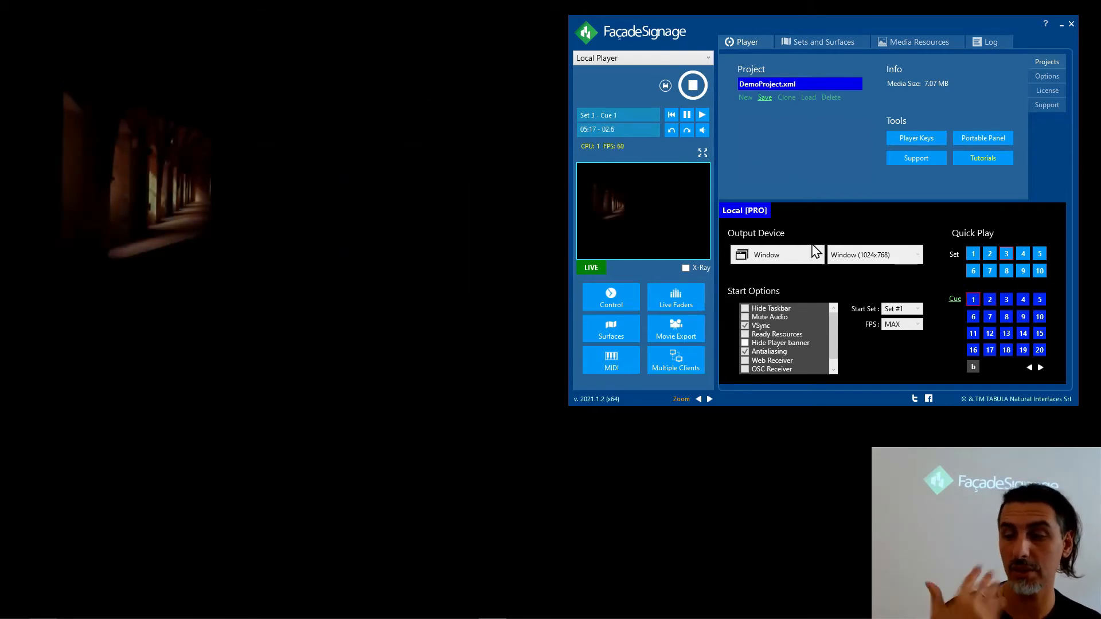
click(990, 299)
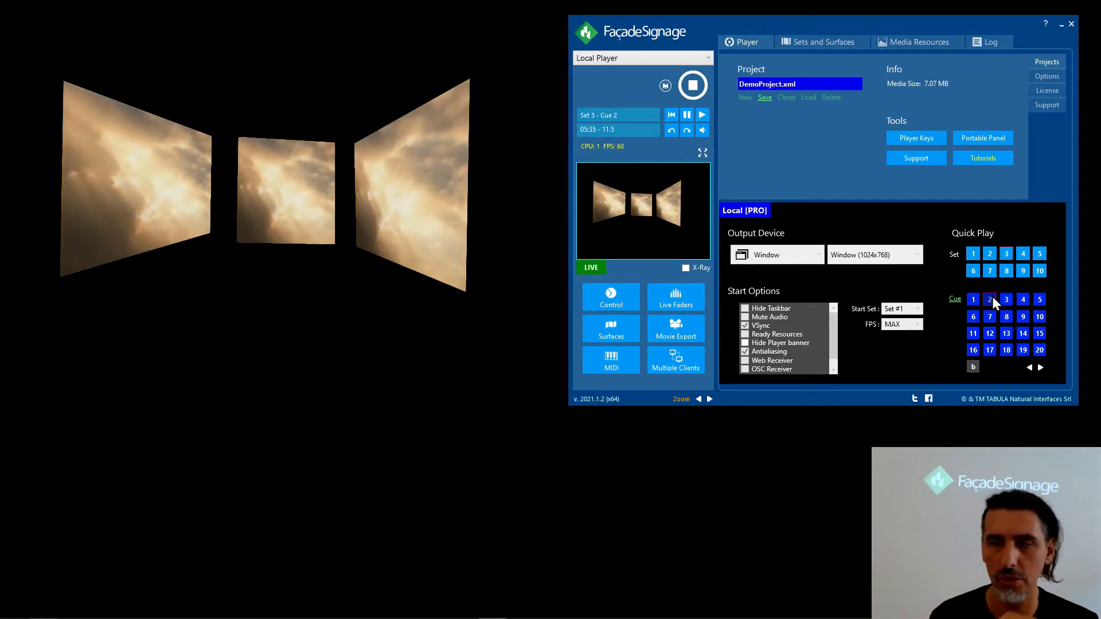
Step: Return to the set's cue settings, select Cue #1 - Introduction and play it
click(835, 43)
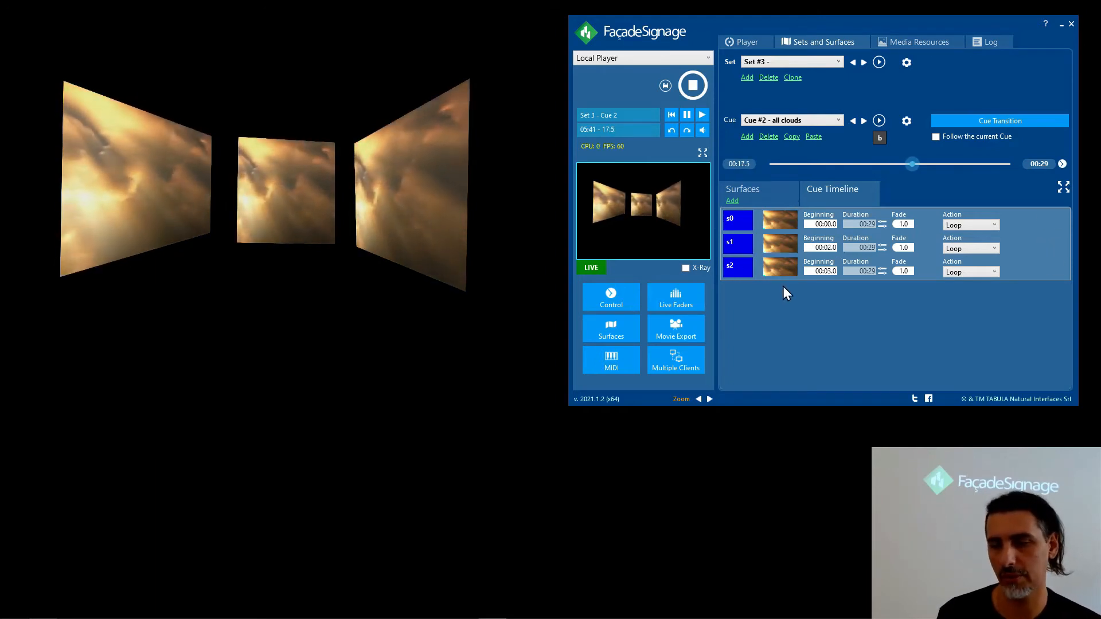
mouse_move(785, 279)
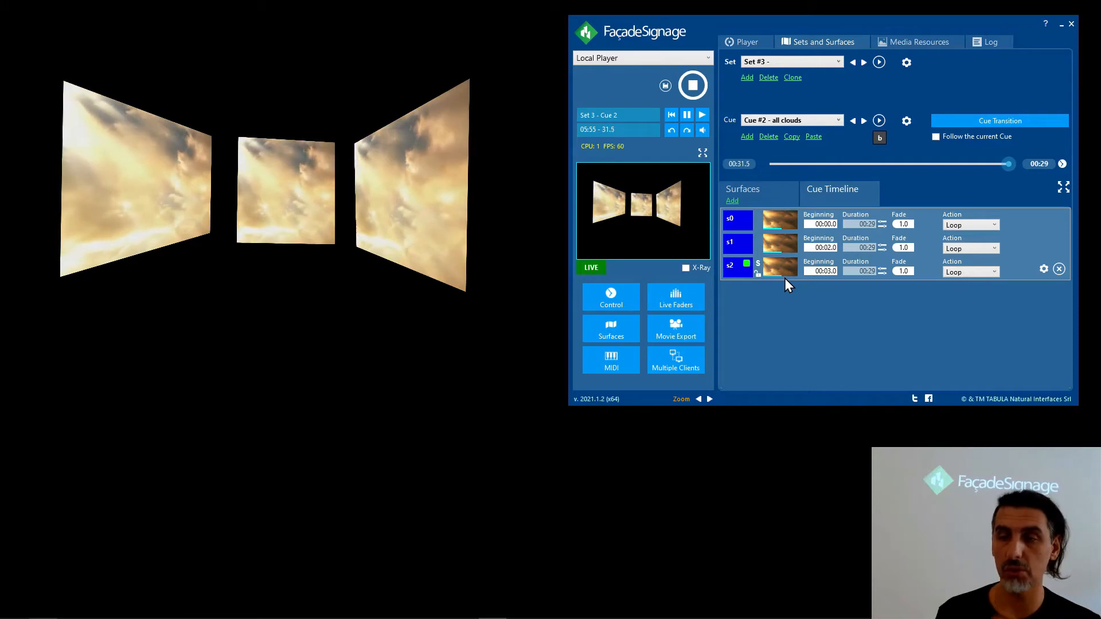
click(814, 122)
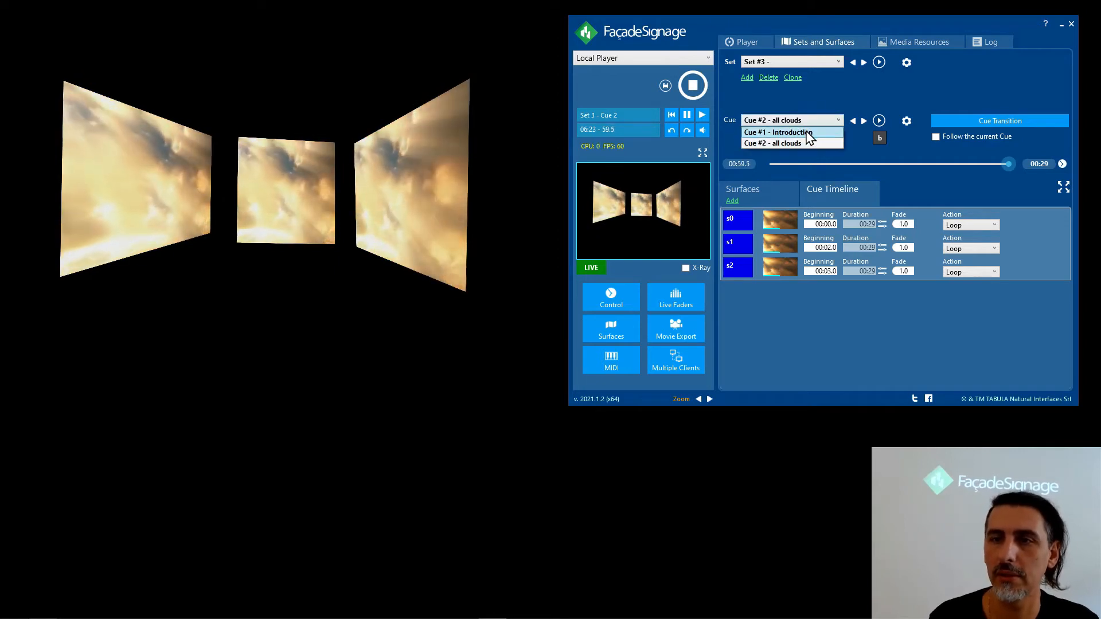
click(805, 131)
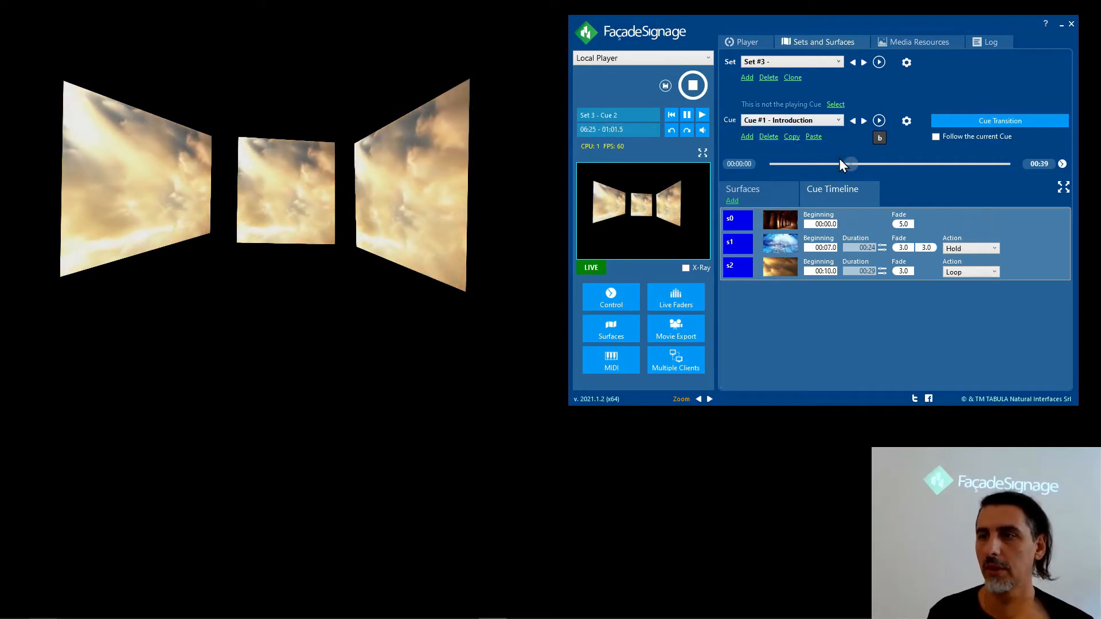
click(878, 118)
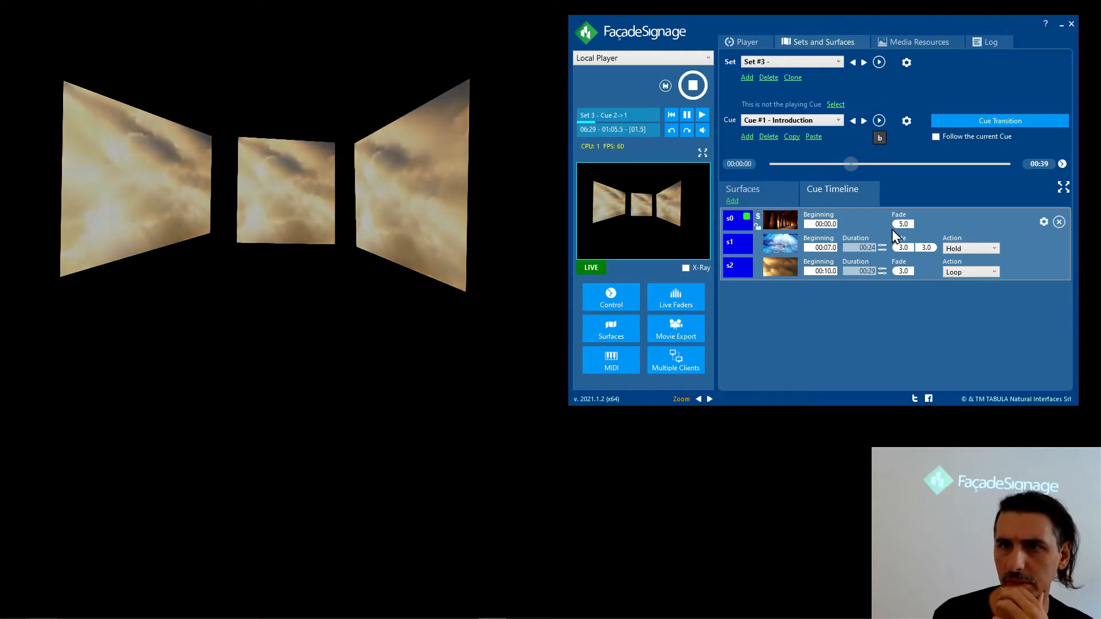
Step: Review the media assigned to surfaces s0, s1 and s2 in Cue #1 - Introduction, and return to the cue's timeline
click(755, 189)
mouse_move(812, 224)
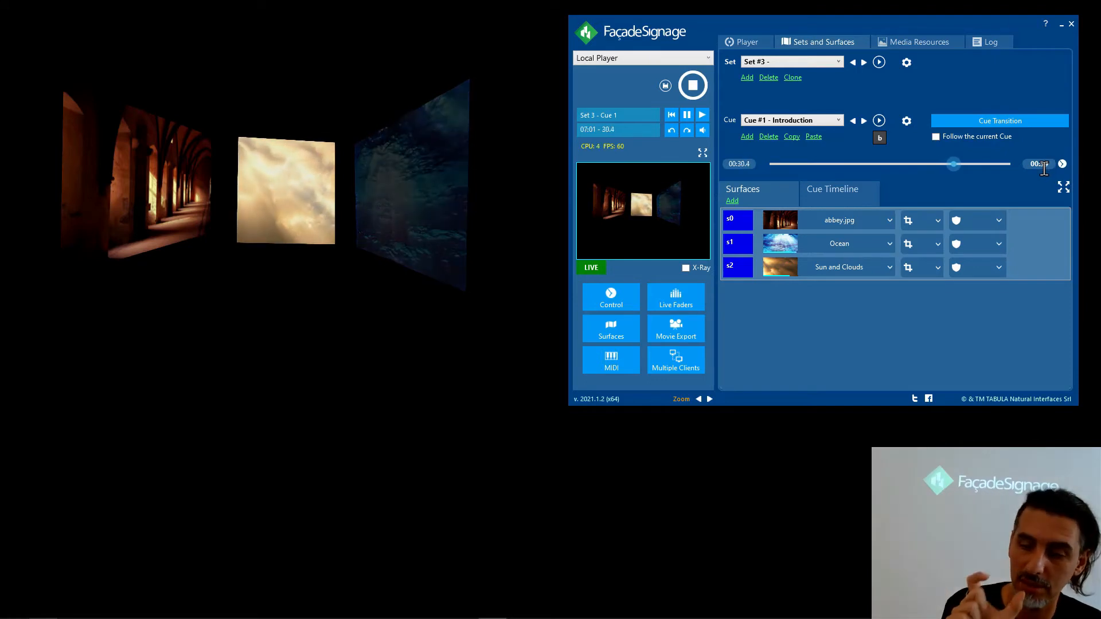
click(844, 195)
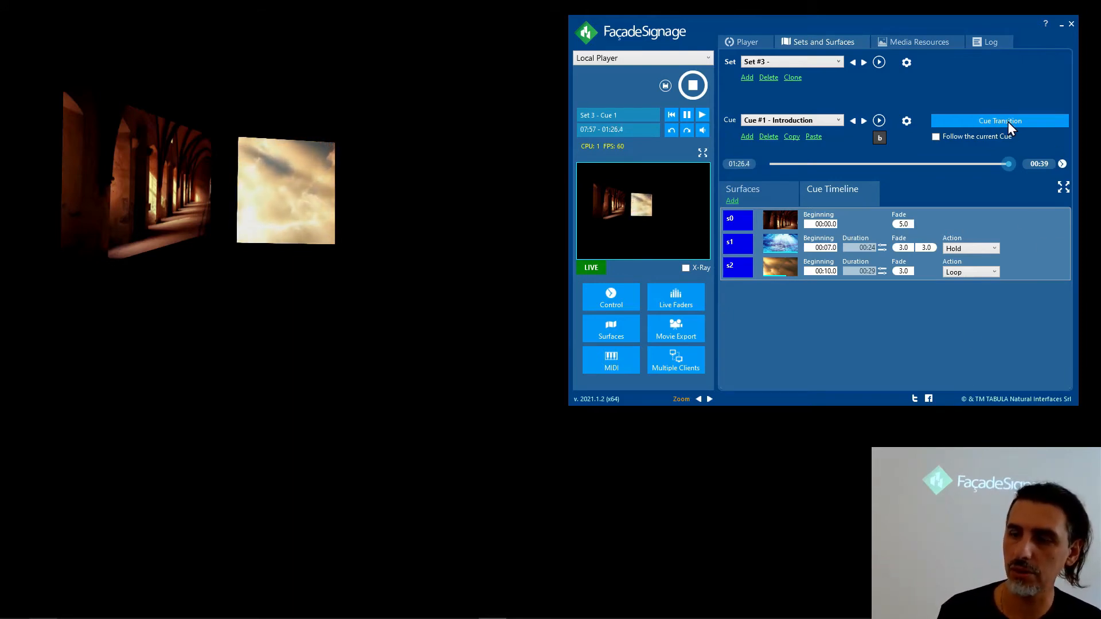
Step: Set the transition of Cue #1 - Introduction to condition End Duration with action Next, and recheck the transition settings
click(1010, 122)
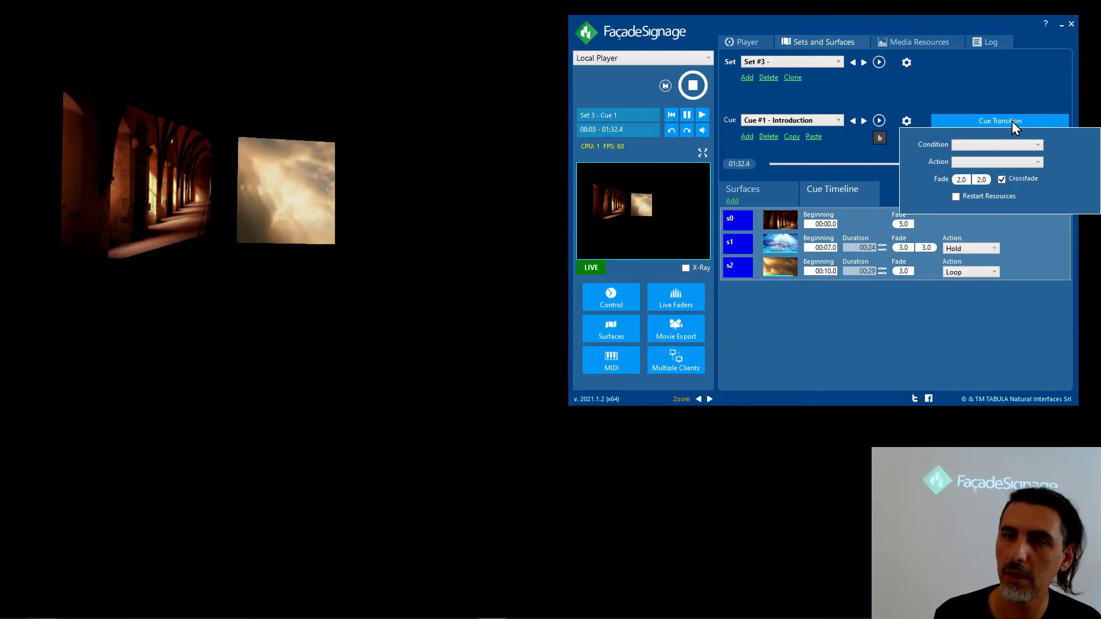
click(993, 150)
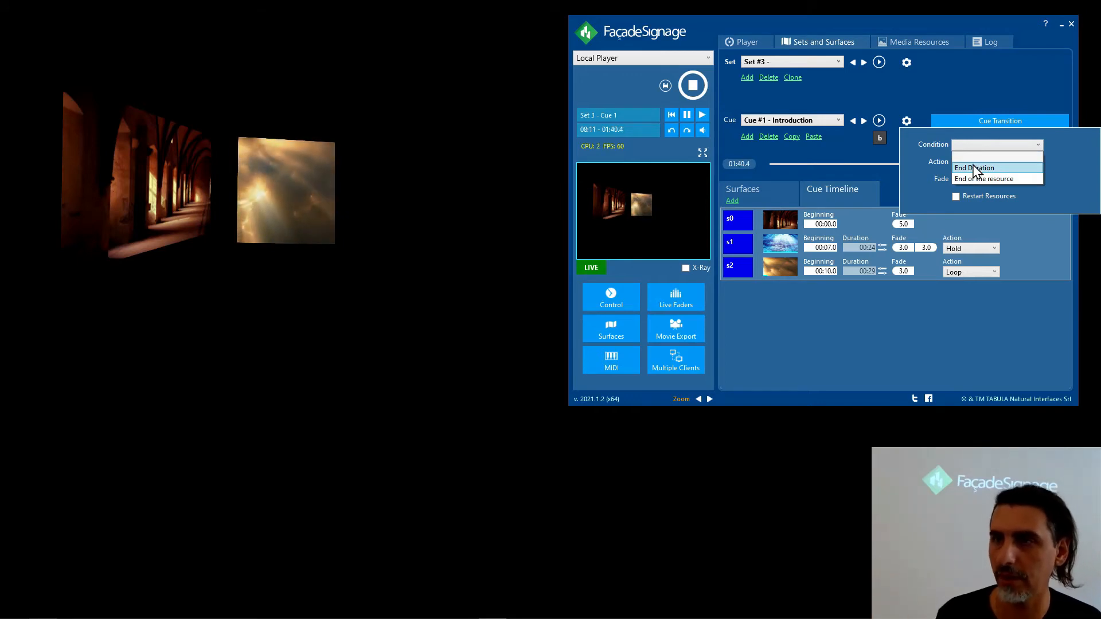
click(975, 168)
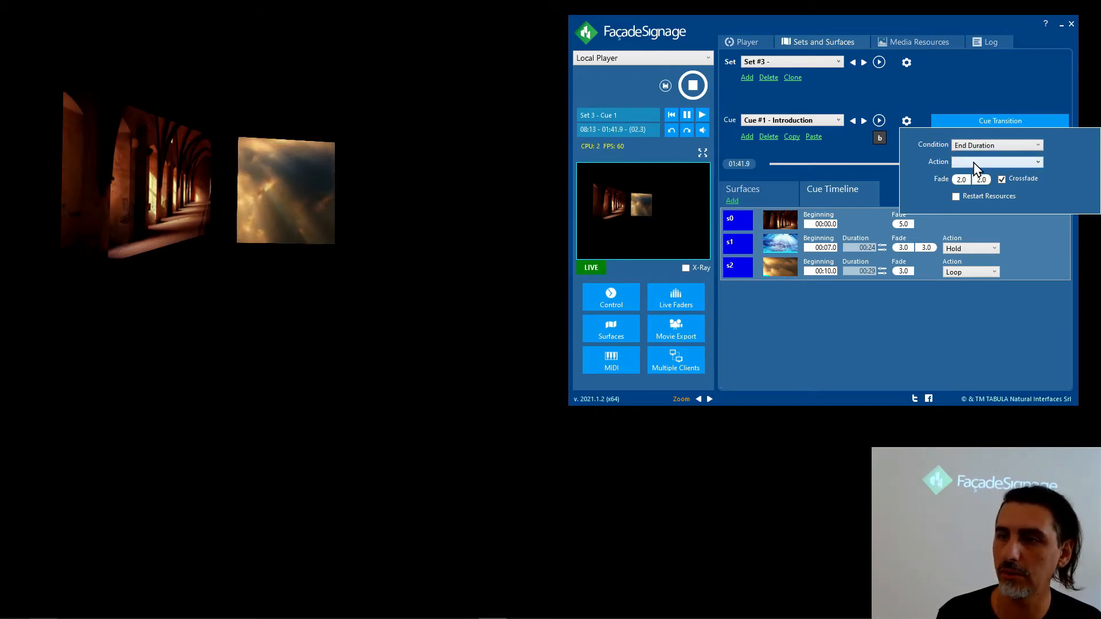
click(976, 163)
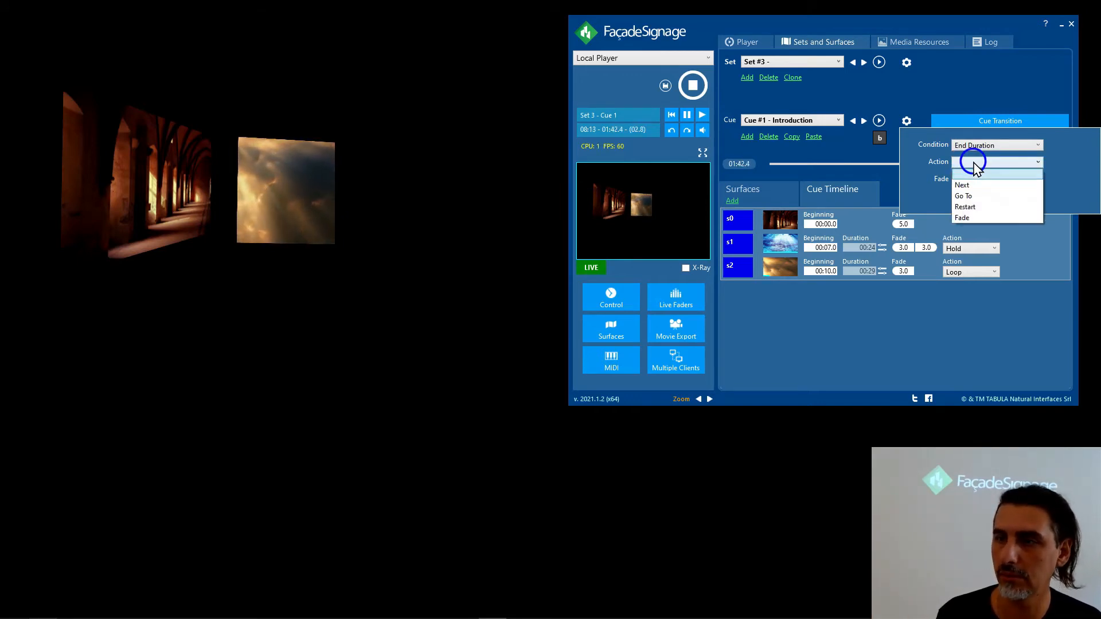
click(966, 184)
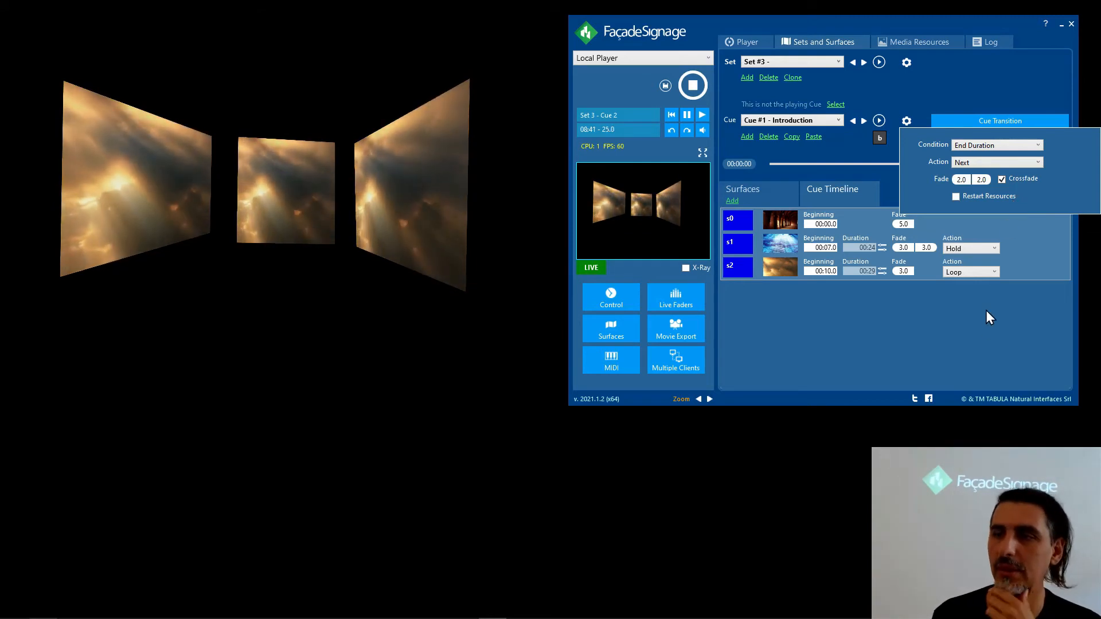
click(977, 340)
click(963, 120)
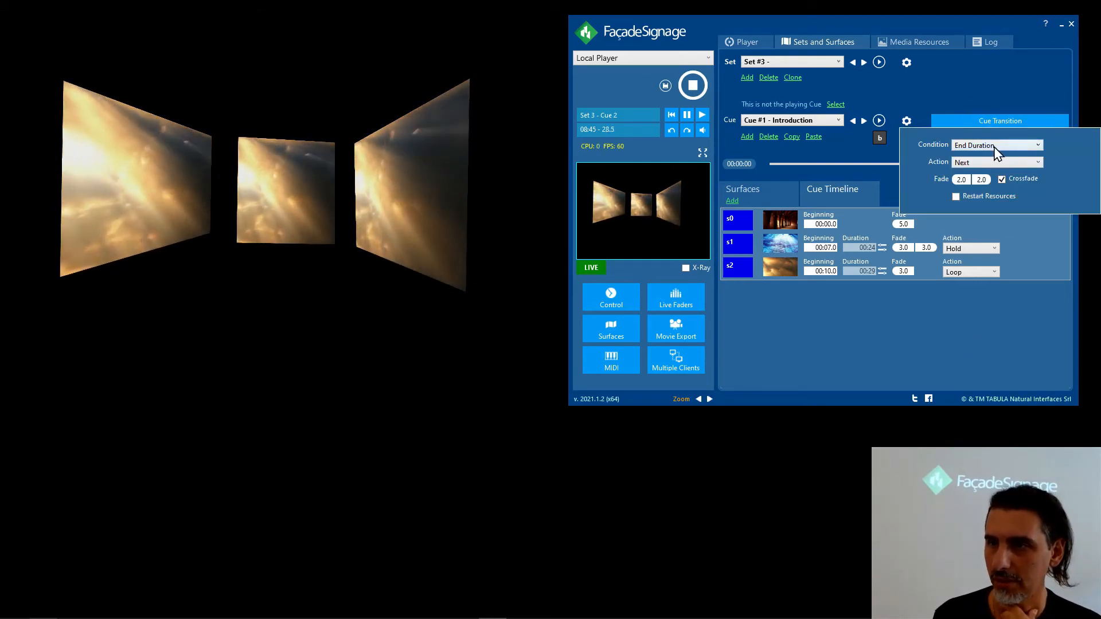
click(955, 347)
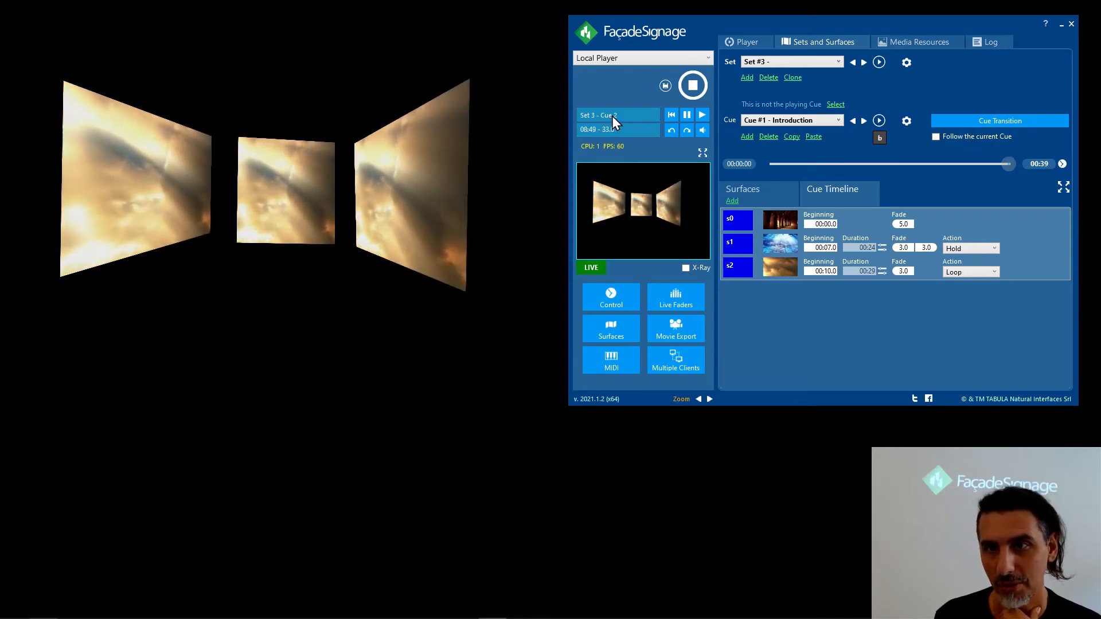
Step: Play Cue #1 - Introduction and skip ahead to near its end to preview the transition to the next cue
click(799, 120)
click(863, 122)
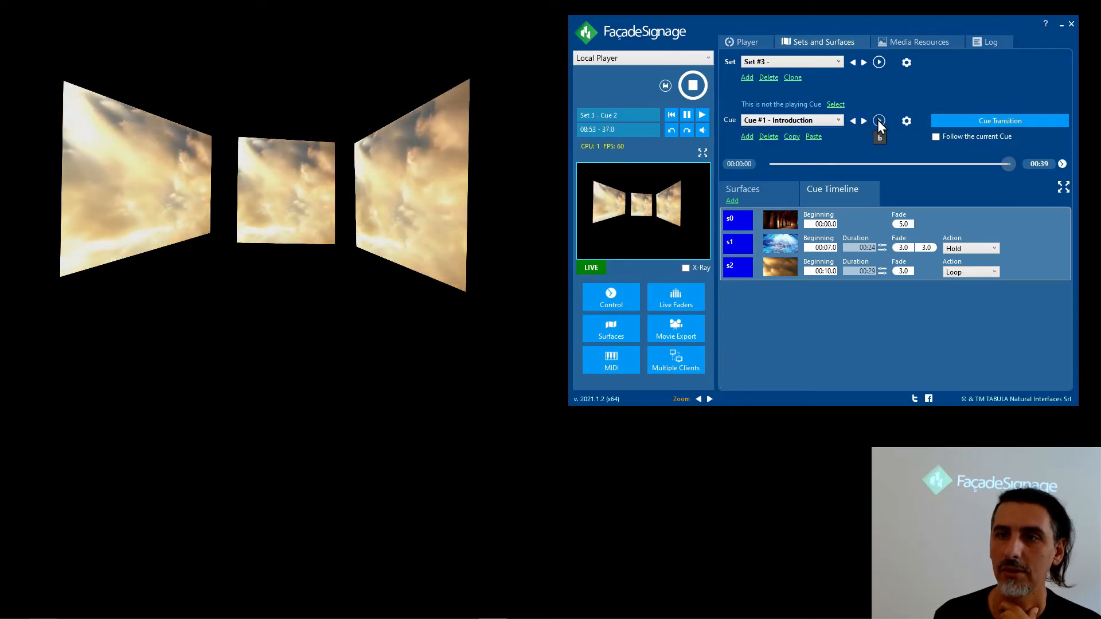
click(877, 120)
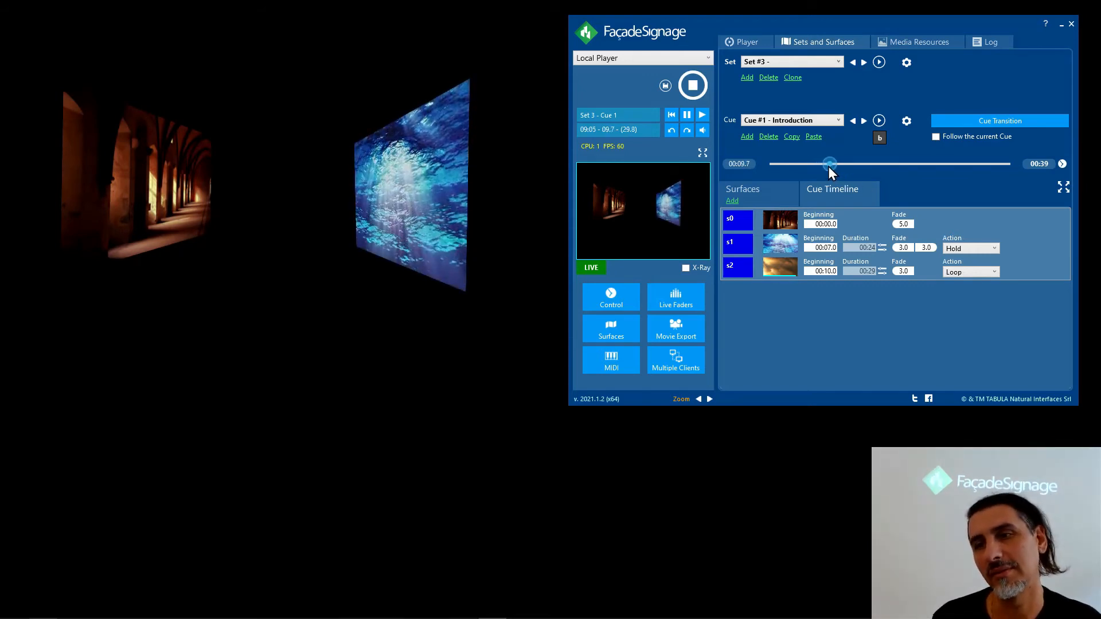
drag(832, 171, 964, 172)
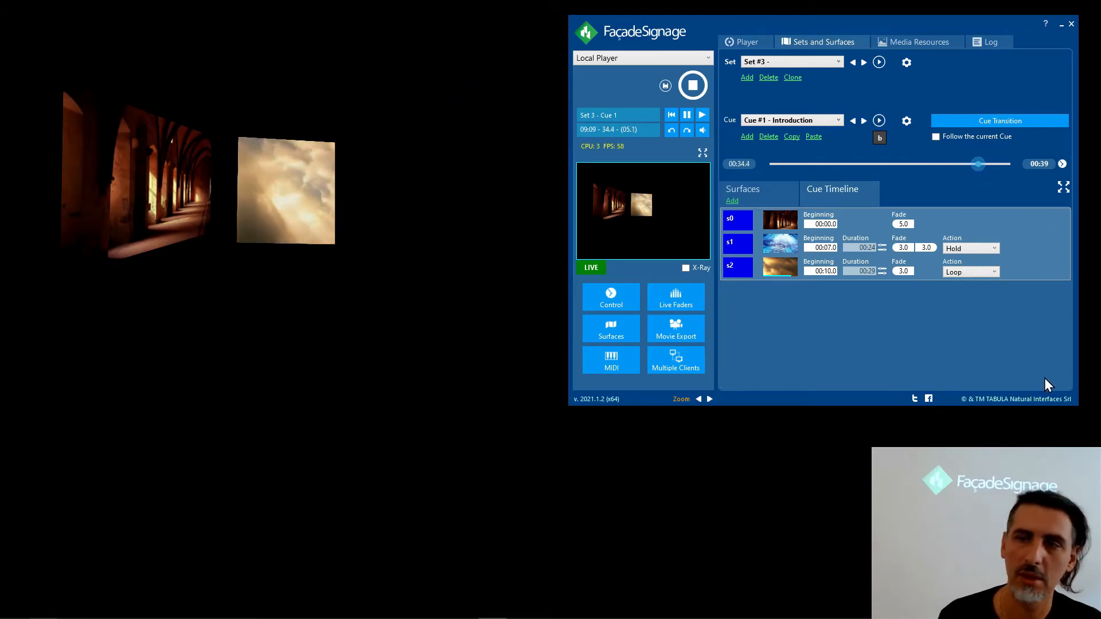
click(1026, 122)
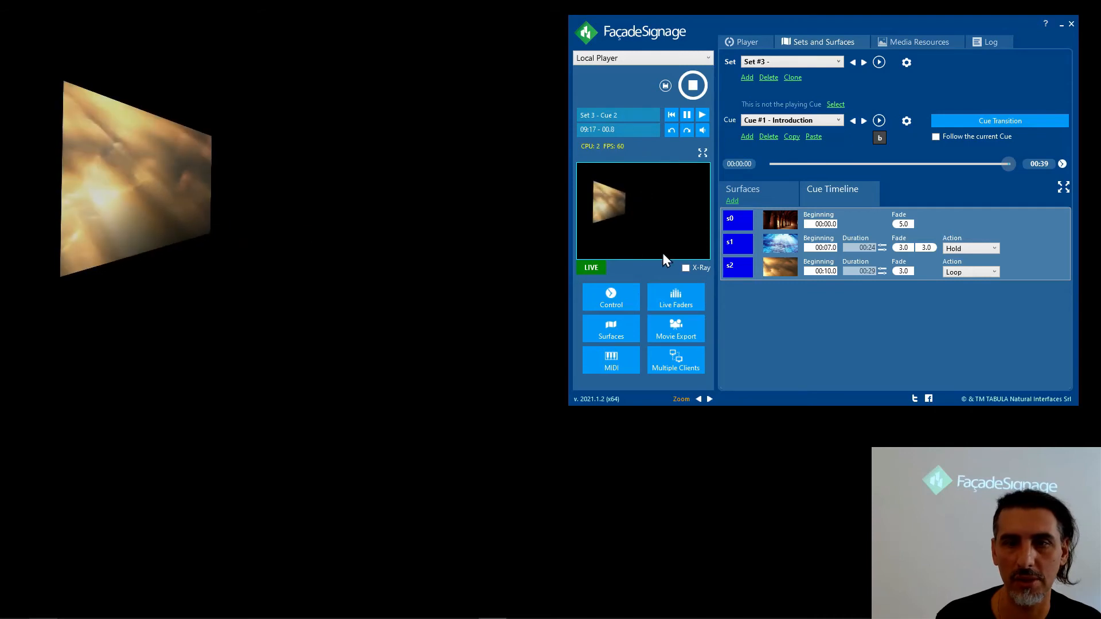
mouse_move(726, 265)
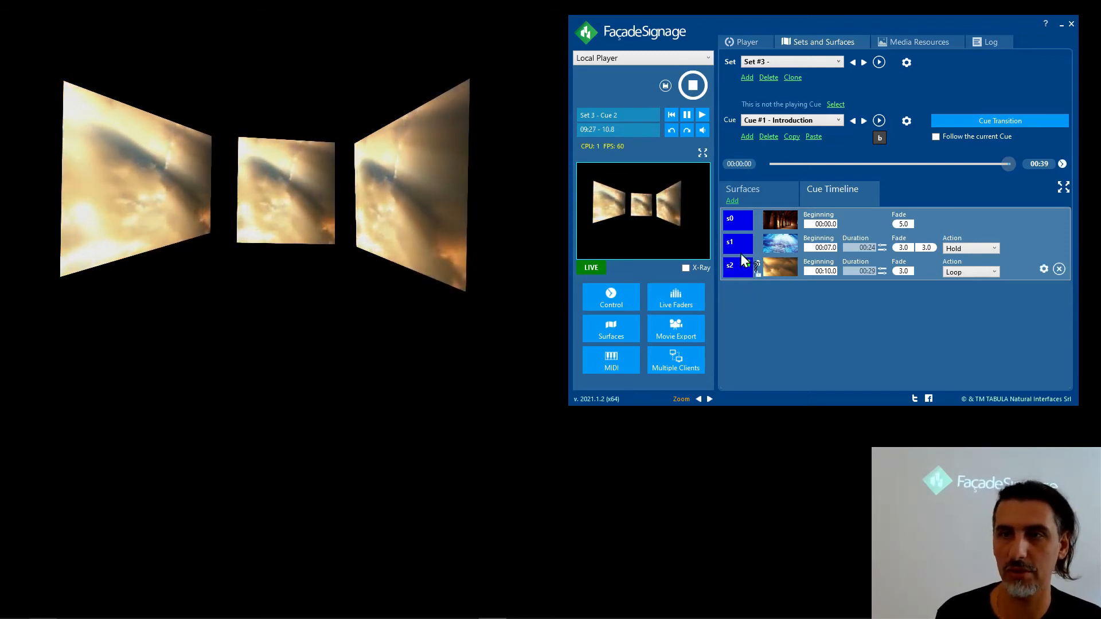
Step: Set the transition of Cue #2 - all clouds to condition End Duration with action Go To cue #1
click(807, 119)
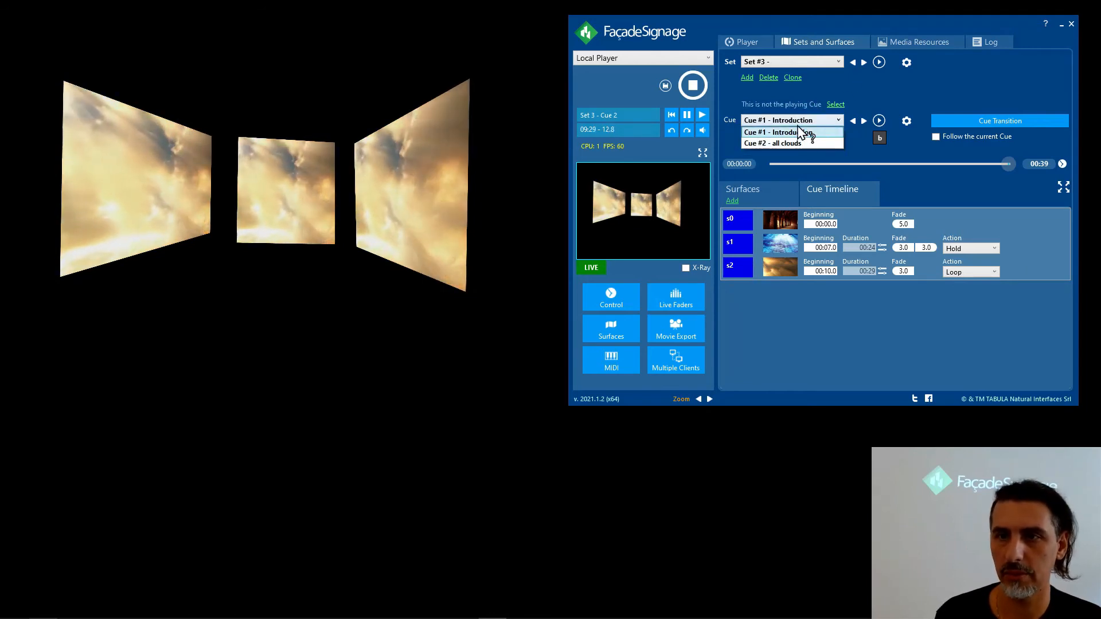
click(789, 142)
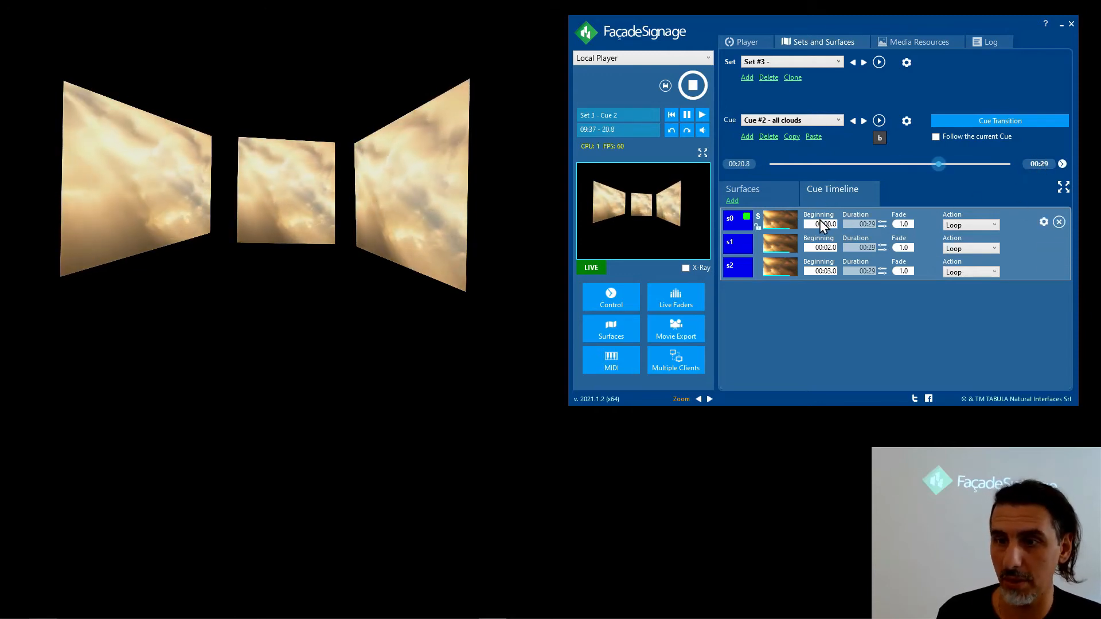
click(989, 121)
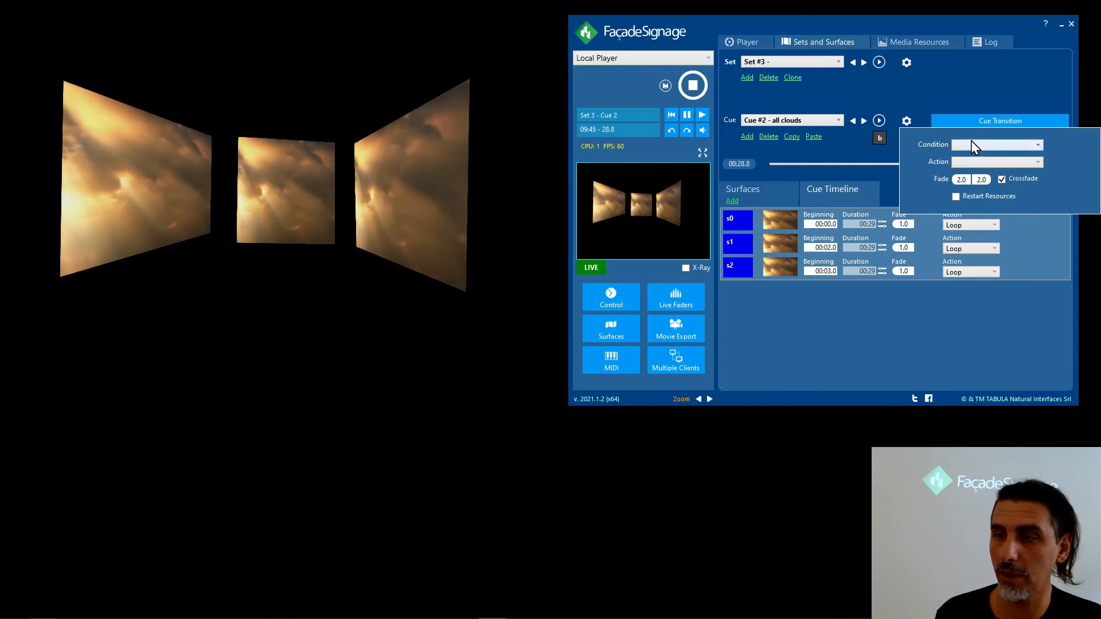
click(973, 145)
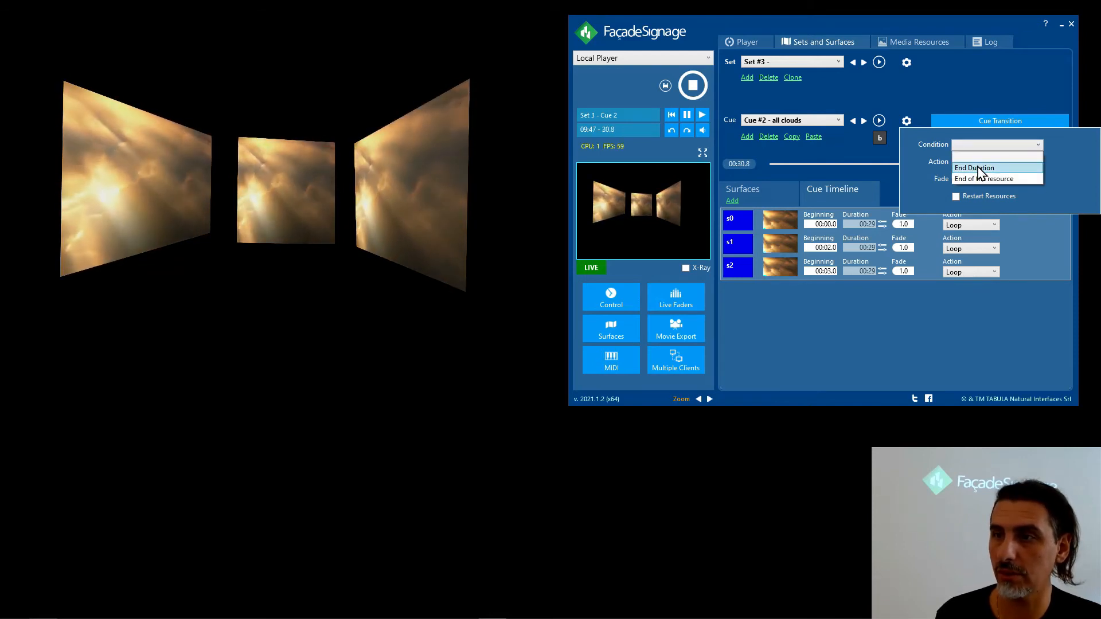
click(977, 168)
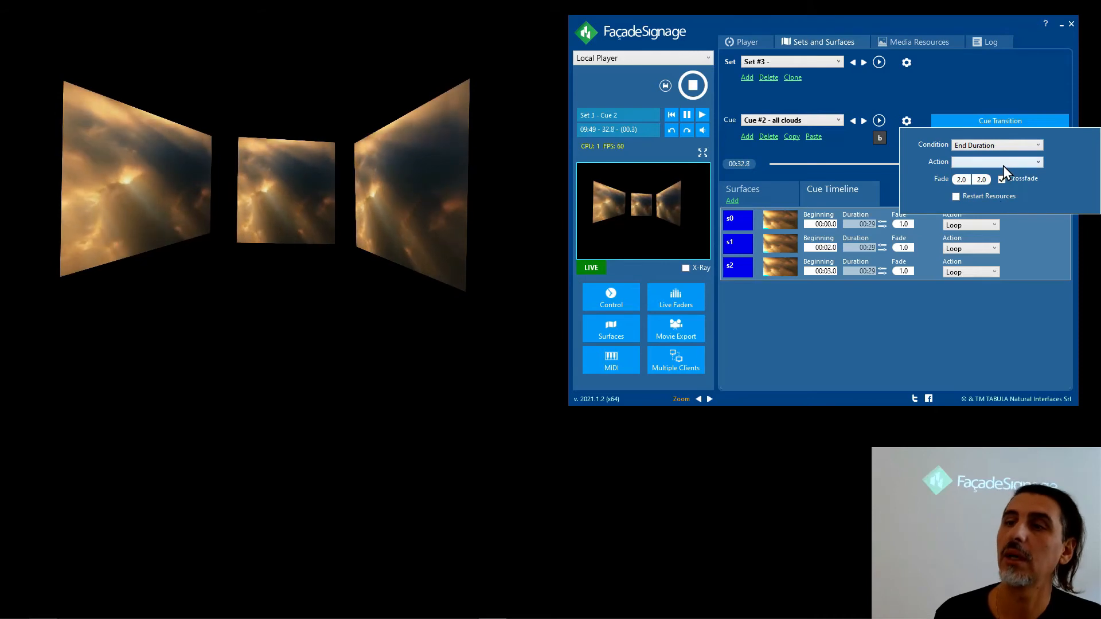
click(1003, 164)
click(984, 194)
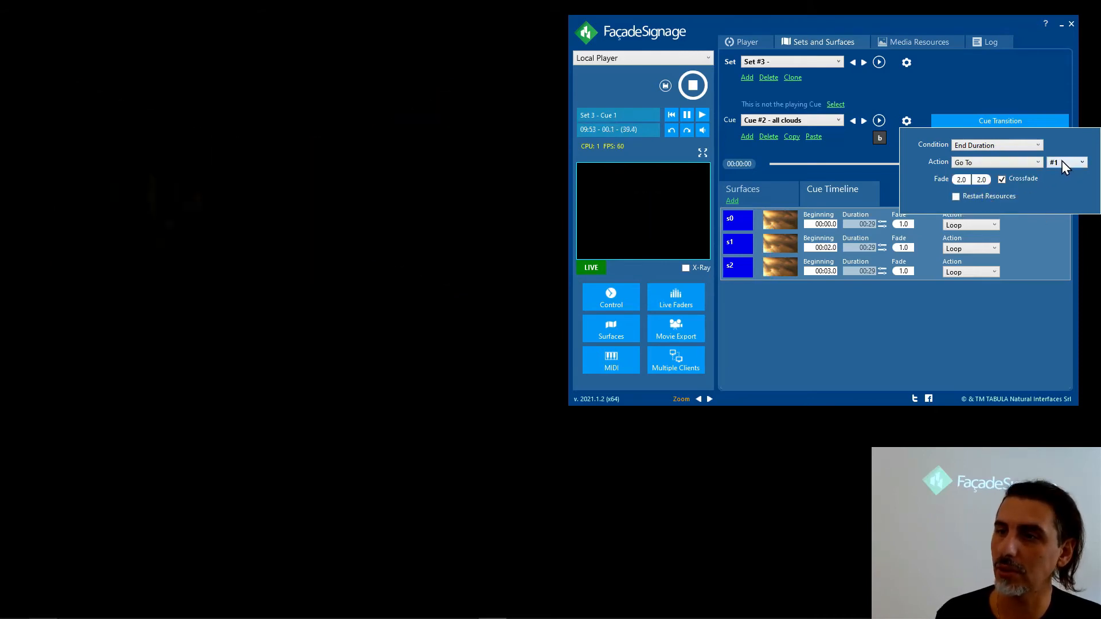
click(1033, 95)
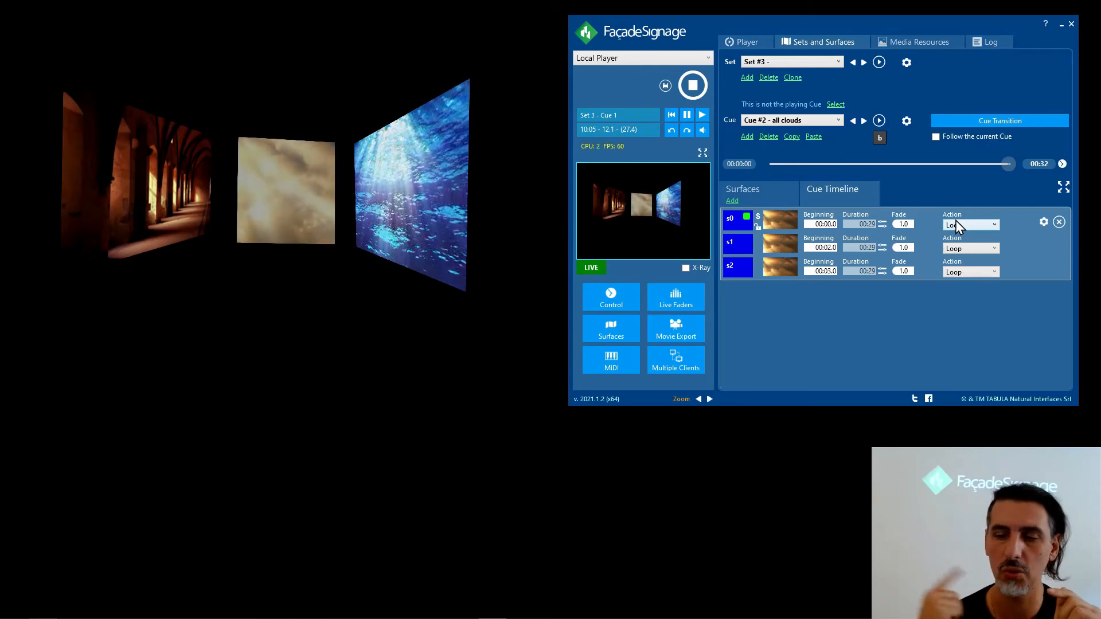
Step: Select the currently playing cue, skip ahead in Cue #1 - Introduction and follow the automatic transitions between both cues
click(835, 105)
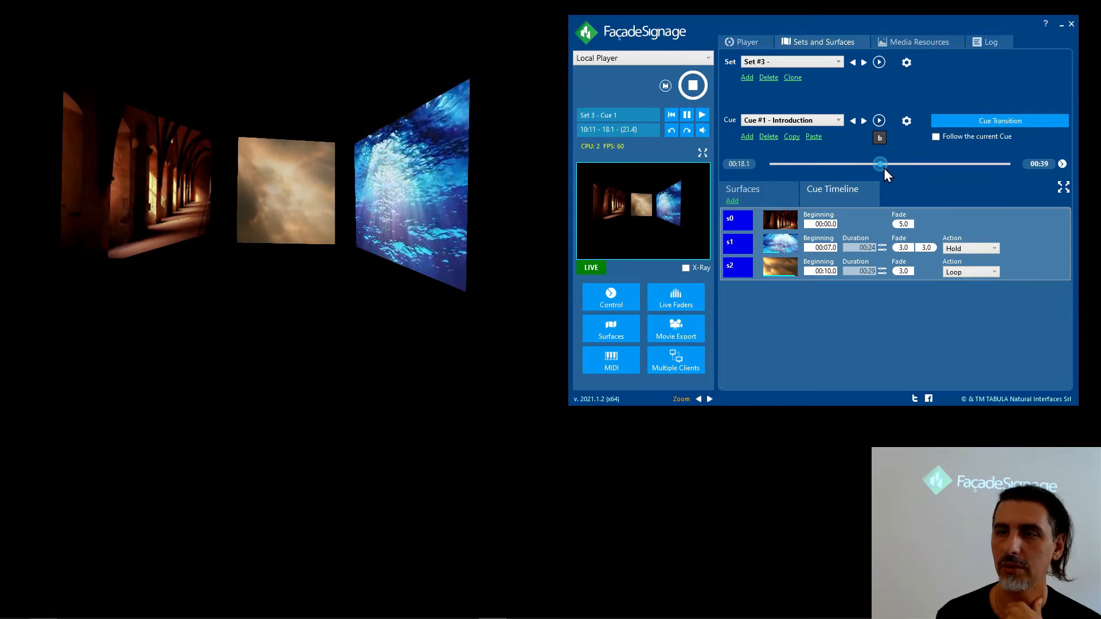
drag(883, 167, 937, 166)
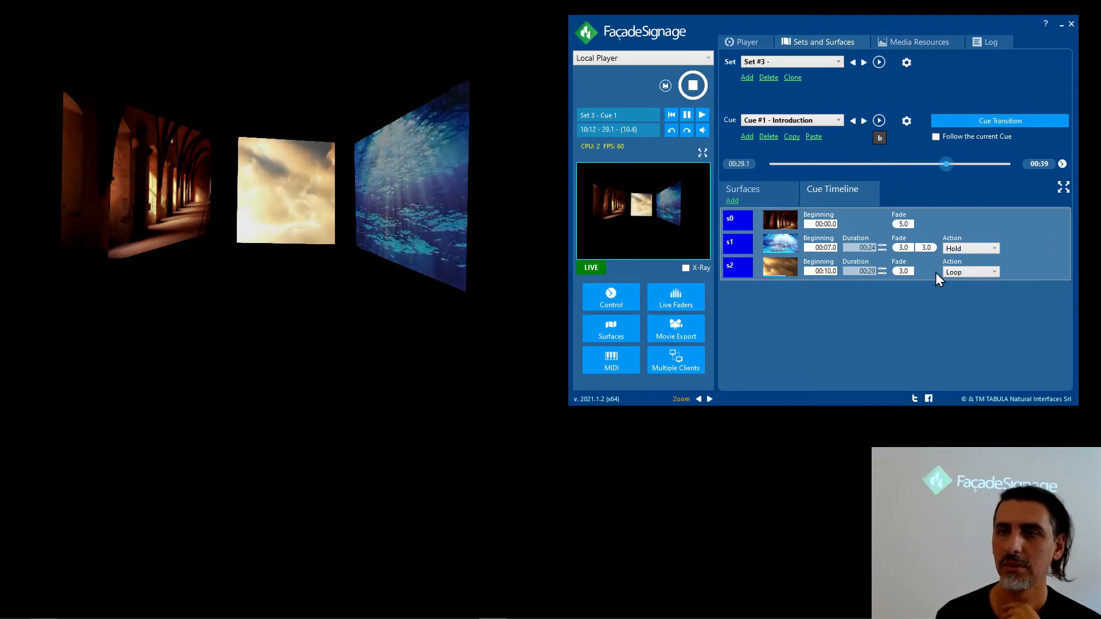
mouse_move(942, 263)
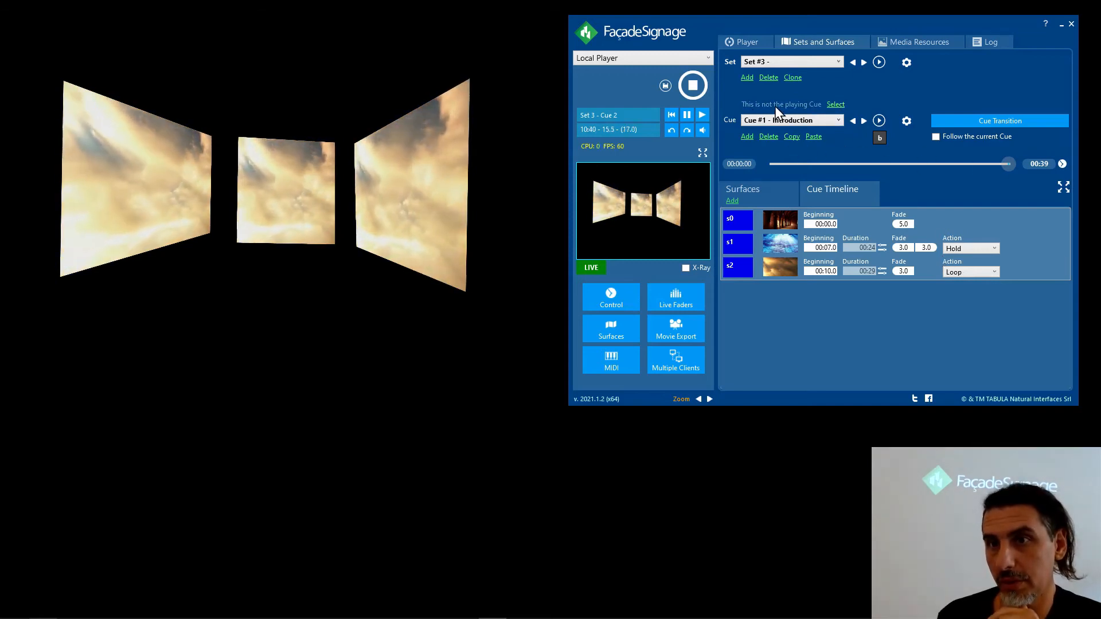
click(836, 105)
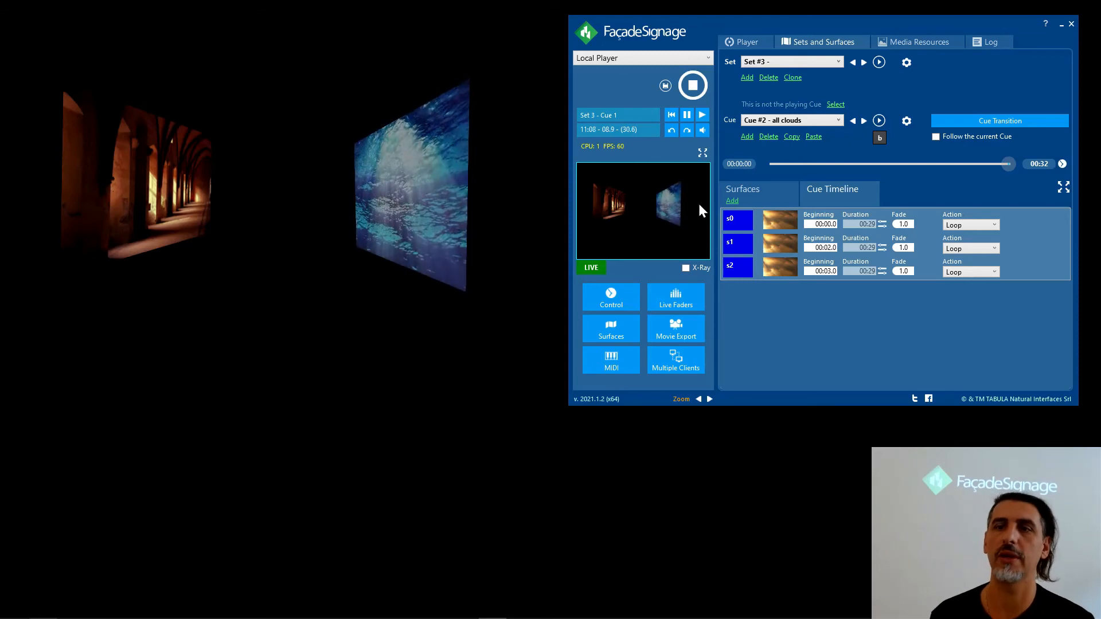
Step: Add a third cue to Set #3 and assign the Logo Transparent resource to its surface s1
click(813, 120)
click(791, 144)
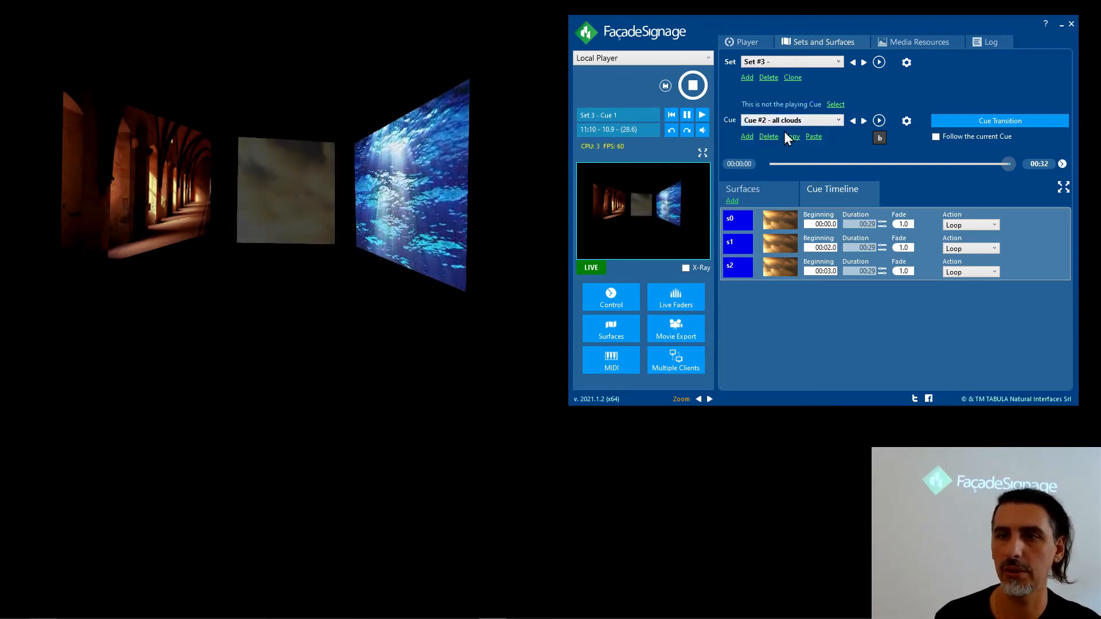
click(746, 137)
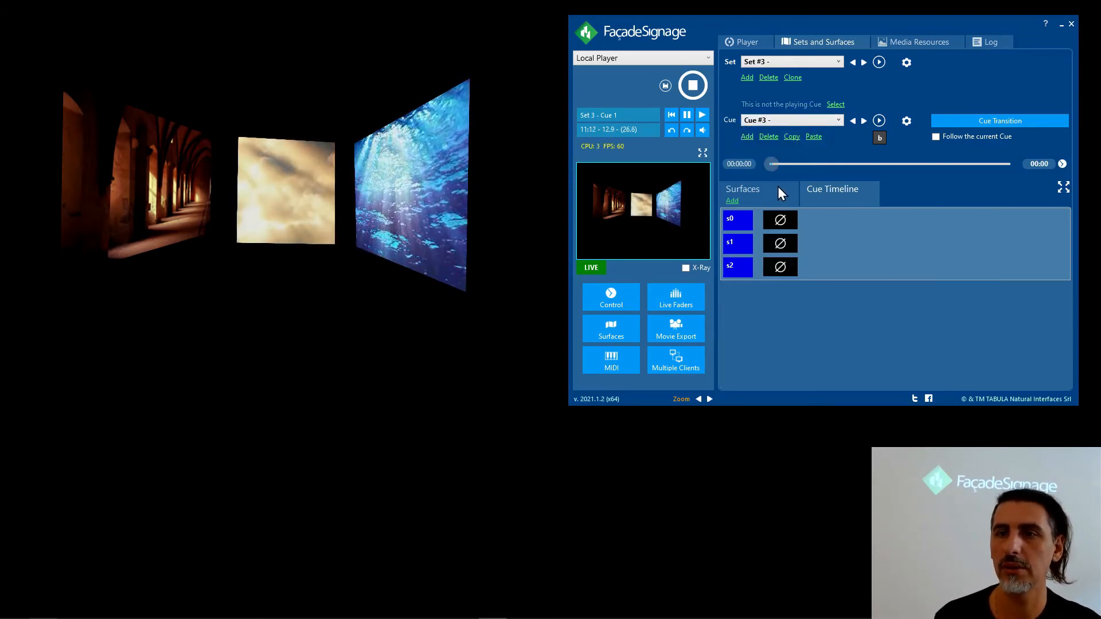
click(825, 240)
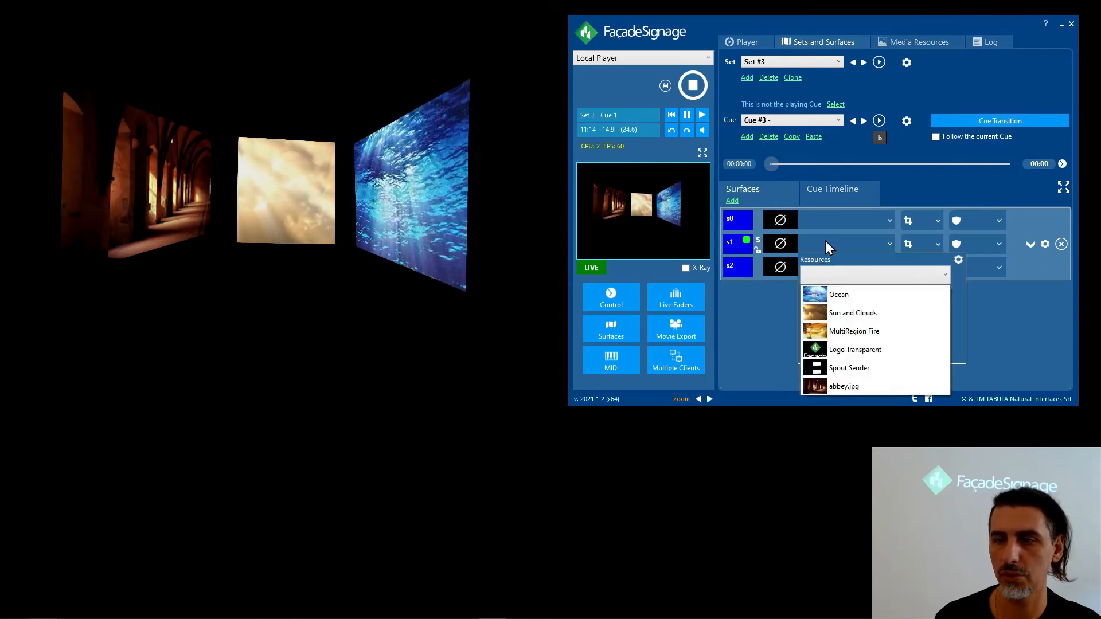
click(849, 347)
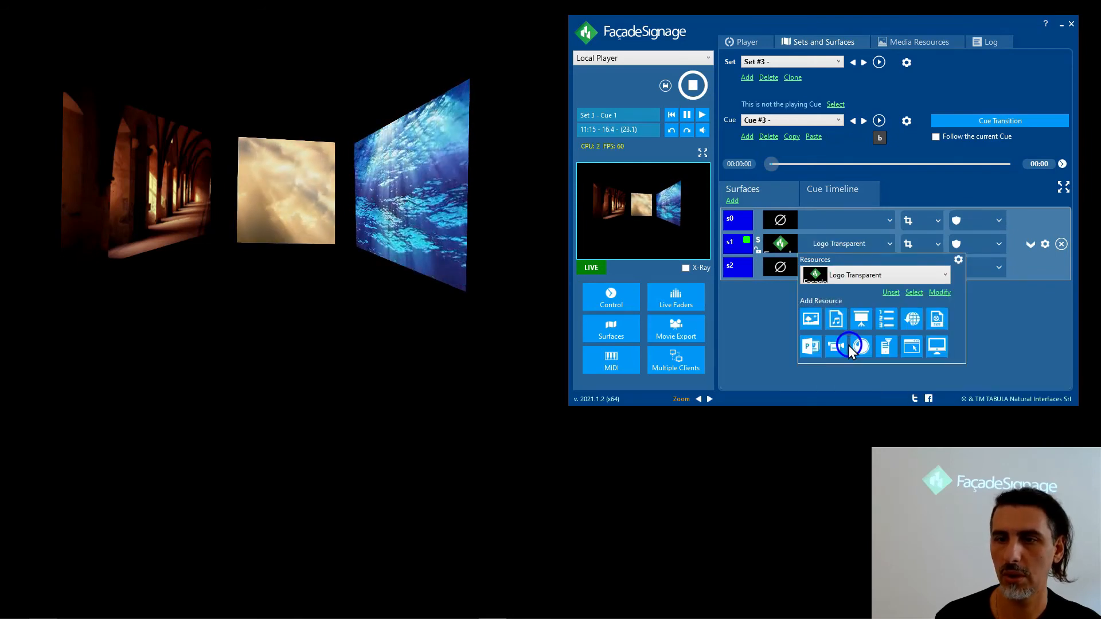
click(776, 297)
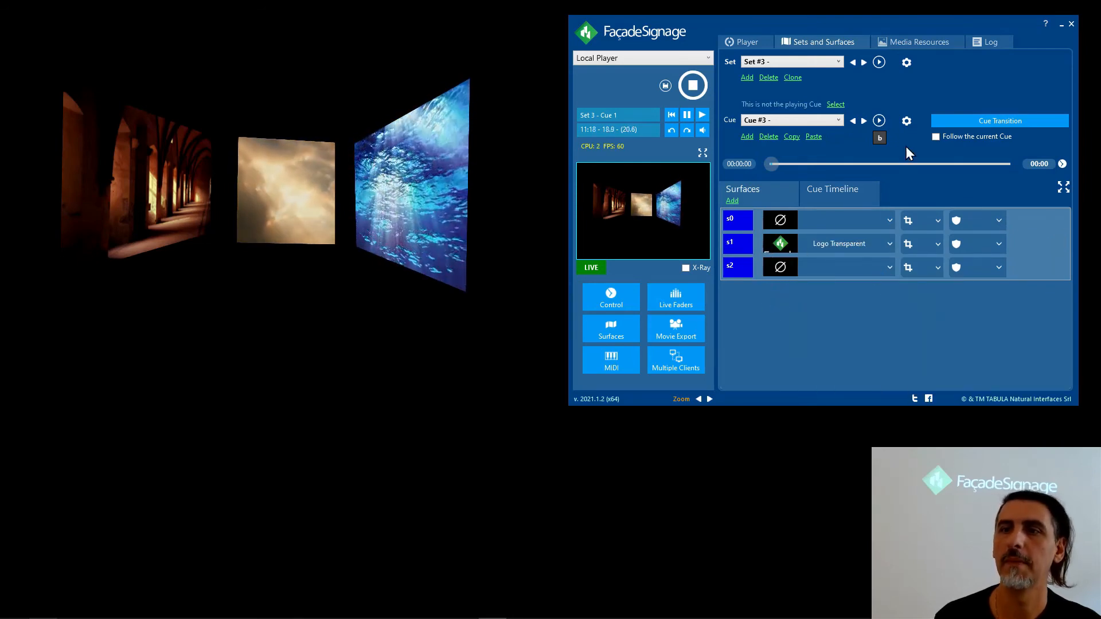
Step: Name Cue #3 "just logo"
click(828, 121)
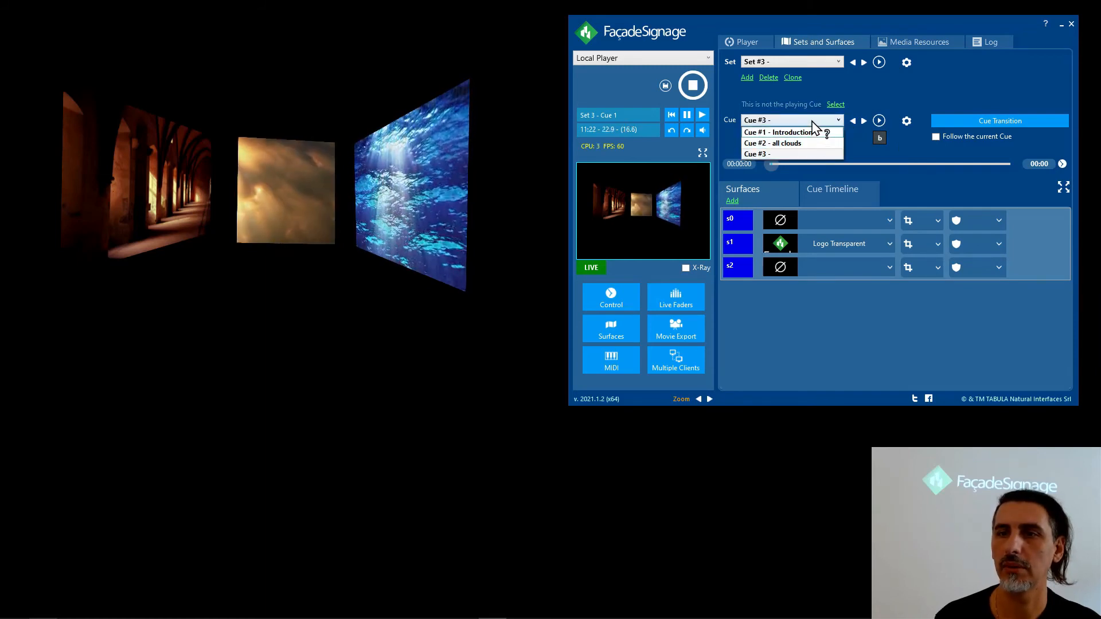
click(906, 121)
click(905, 121)
click(969, 132)
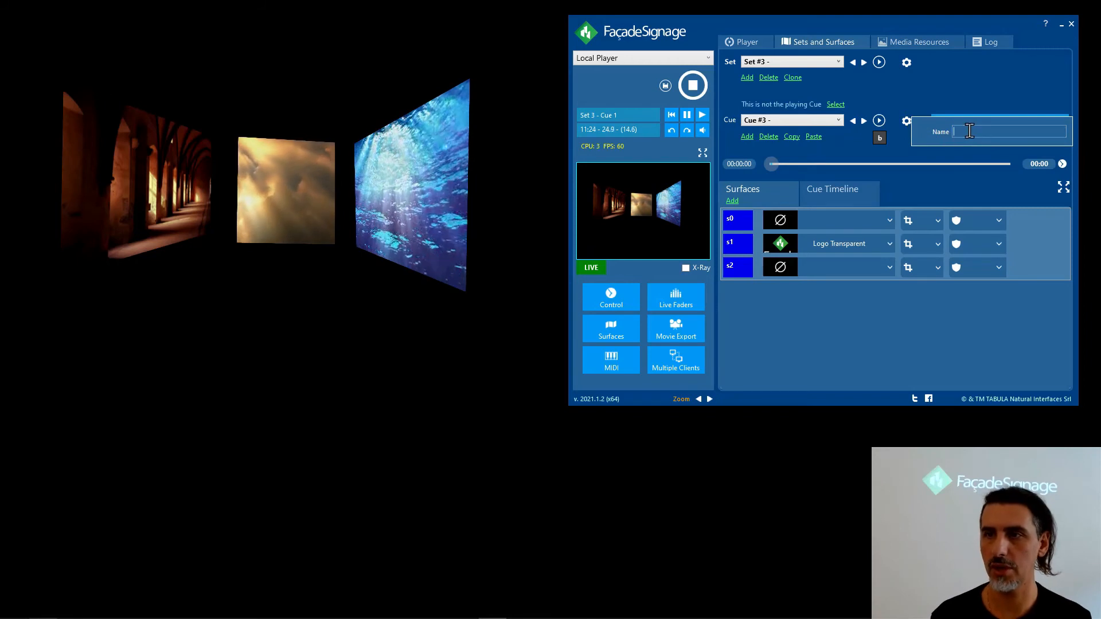
text(just log)
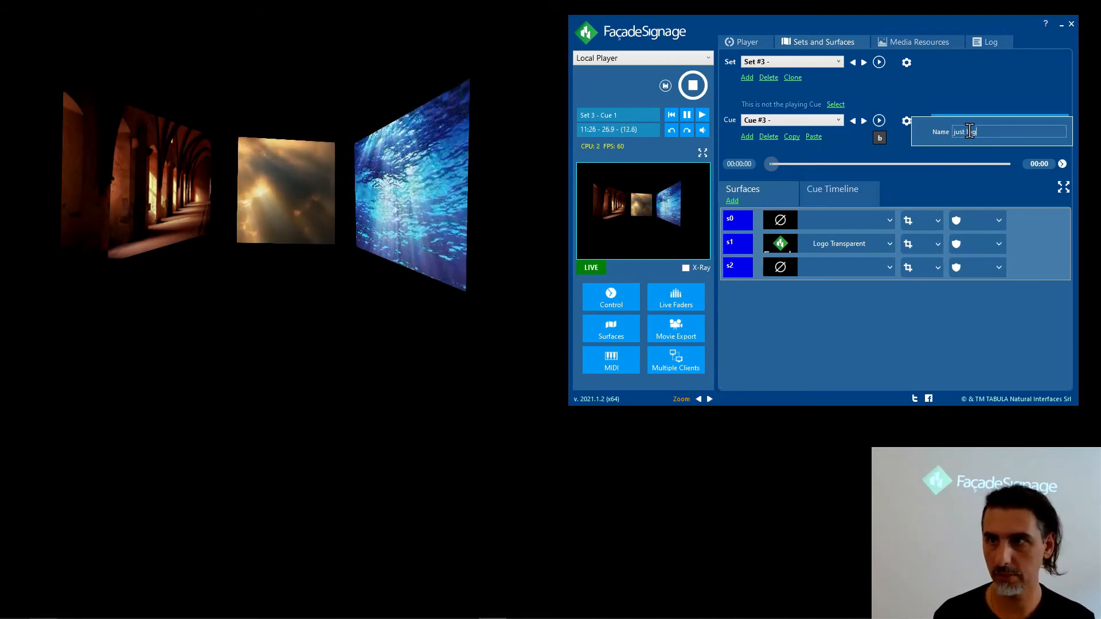
text(o)
key(Return)
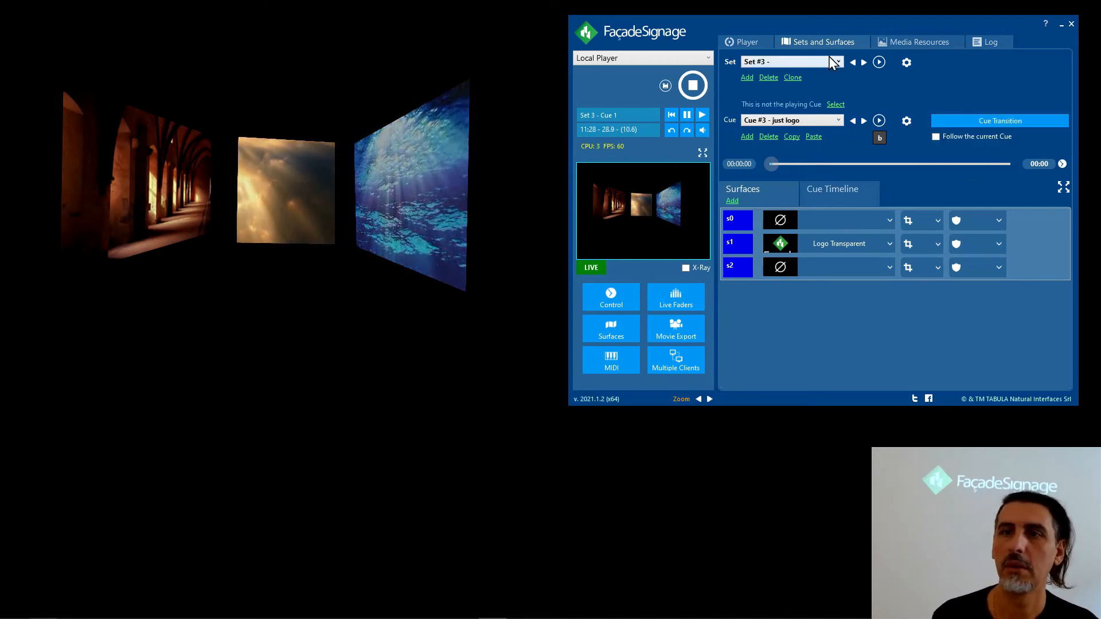
Step: Play Cue 3 and then Cue 2 with Quick Play, checking Cue #3's timeline and surface assignments in between
click(761, 43)
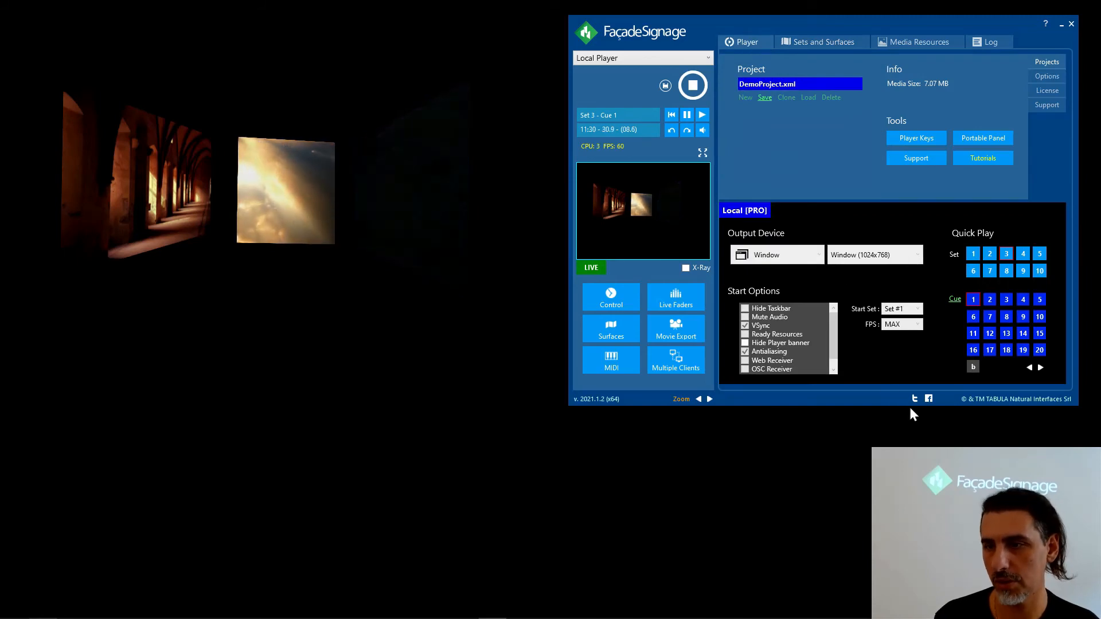
click(1010, 303)
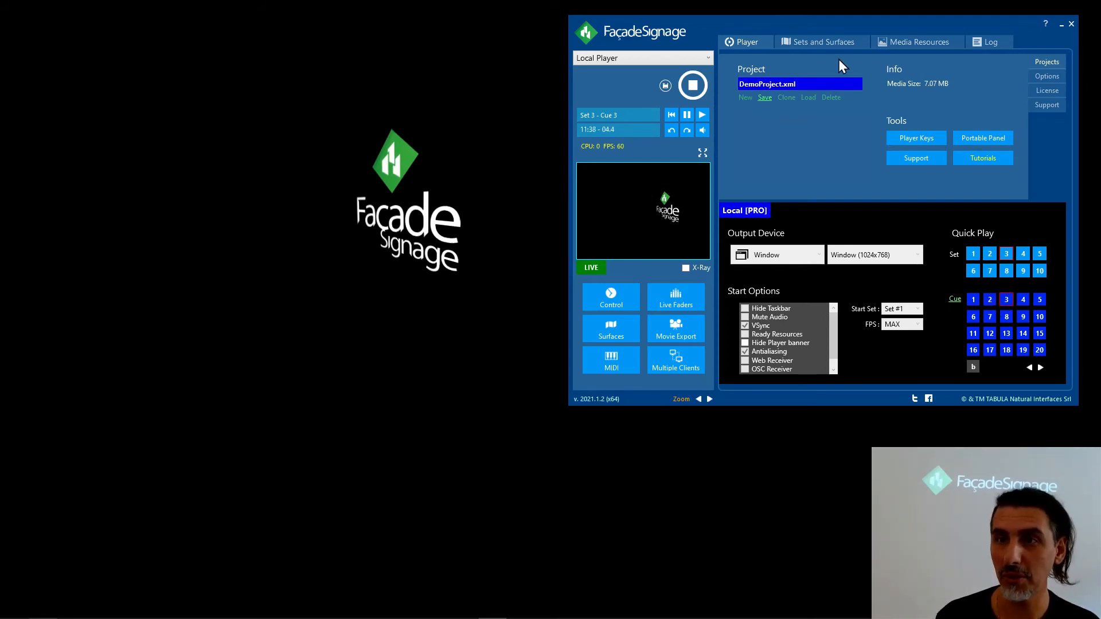
click(828, 39)
click(823, 188)
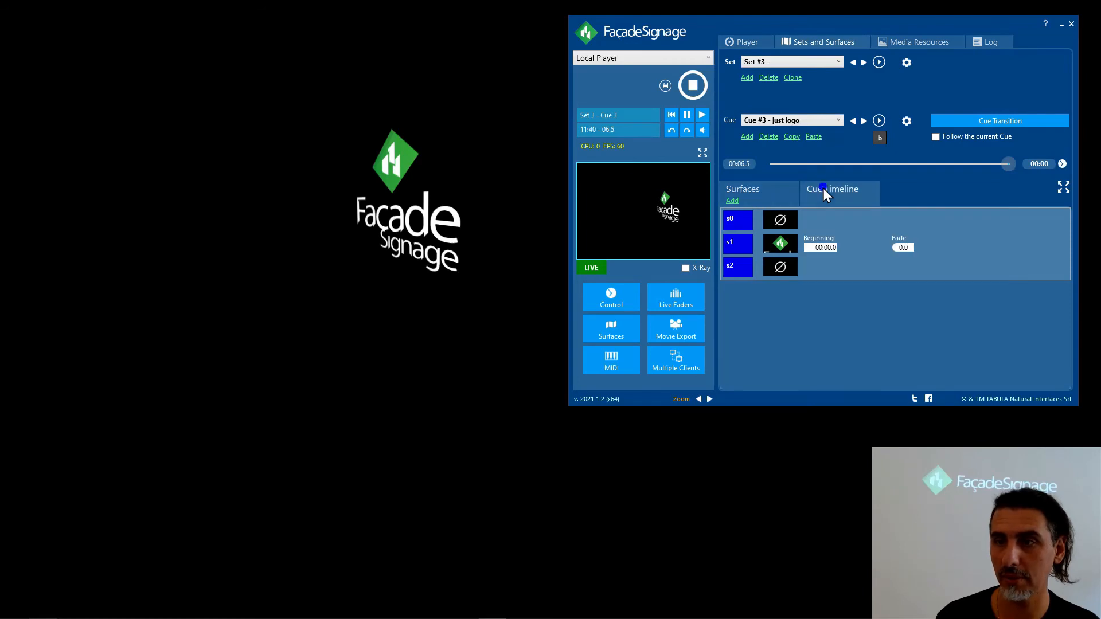
click(750, 189)
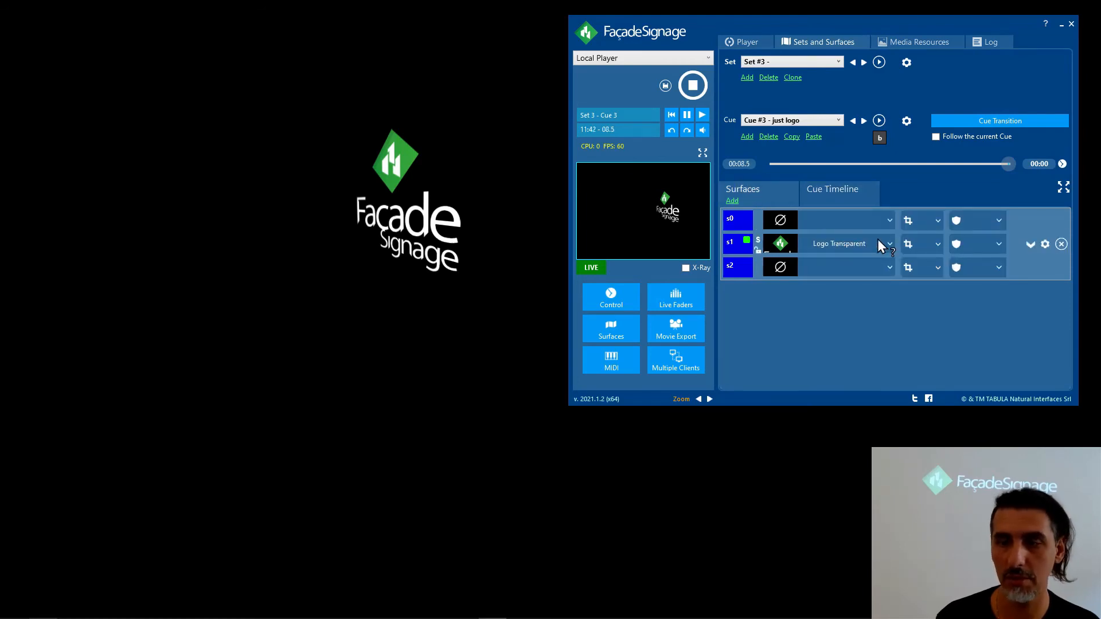
click(765, 41)
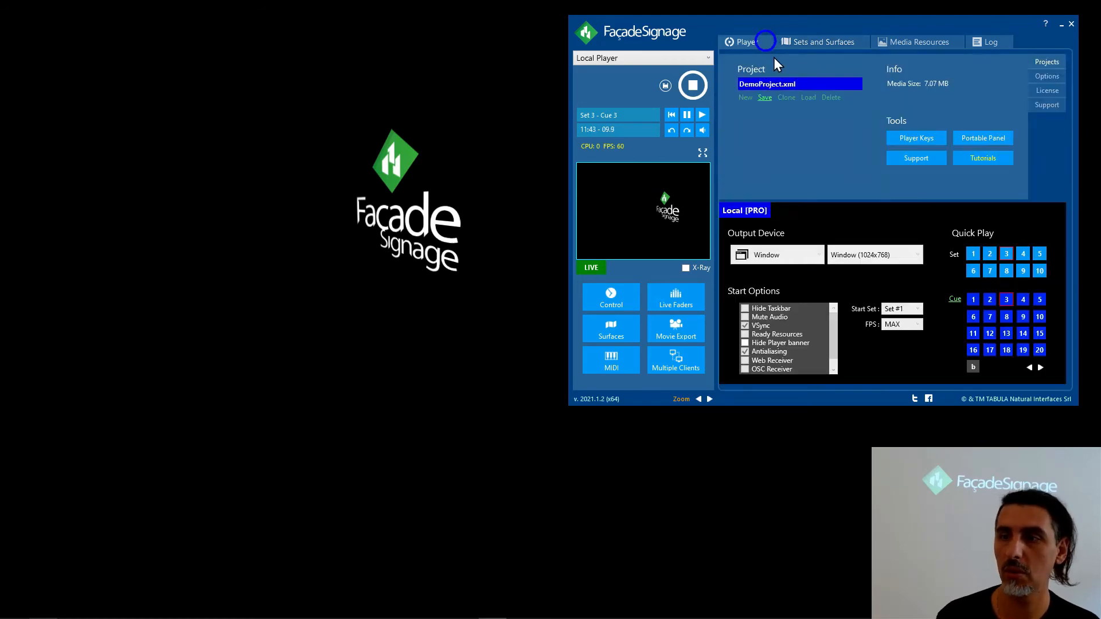
click(989, 298)
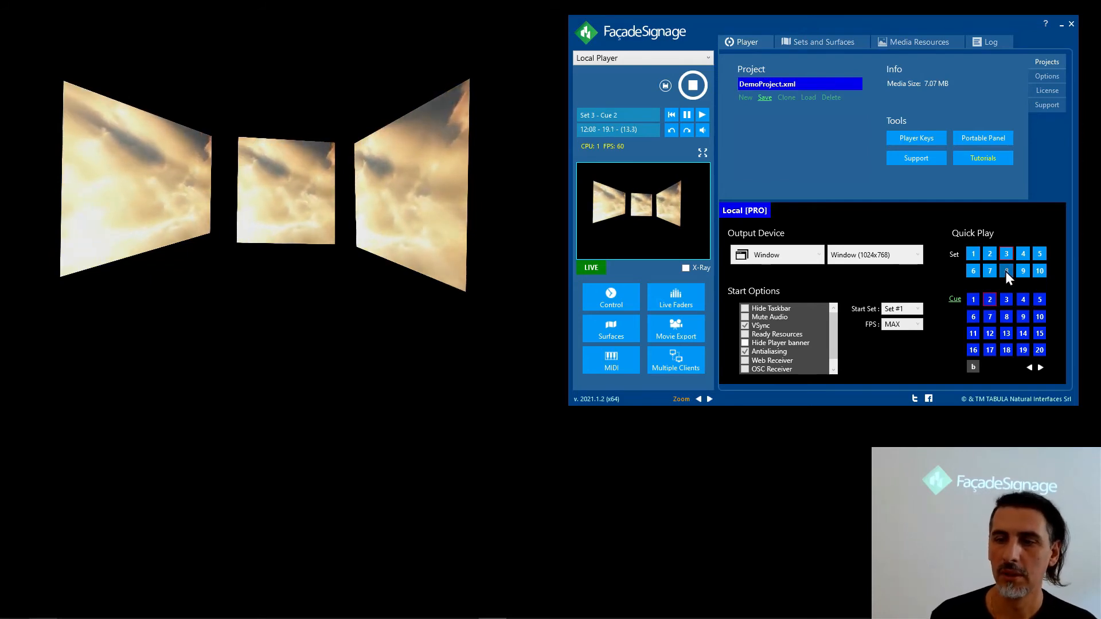
Step: Examine the cue timelines of Cue #1 - Introduction and Cue #2 - all clouds in Set #3
click(800, 43)
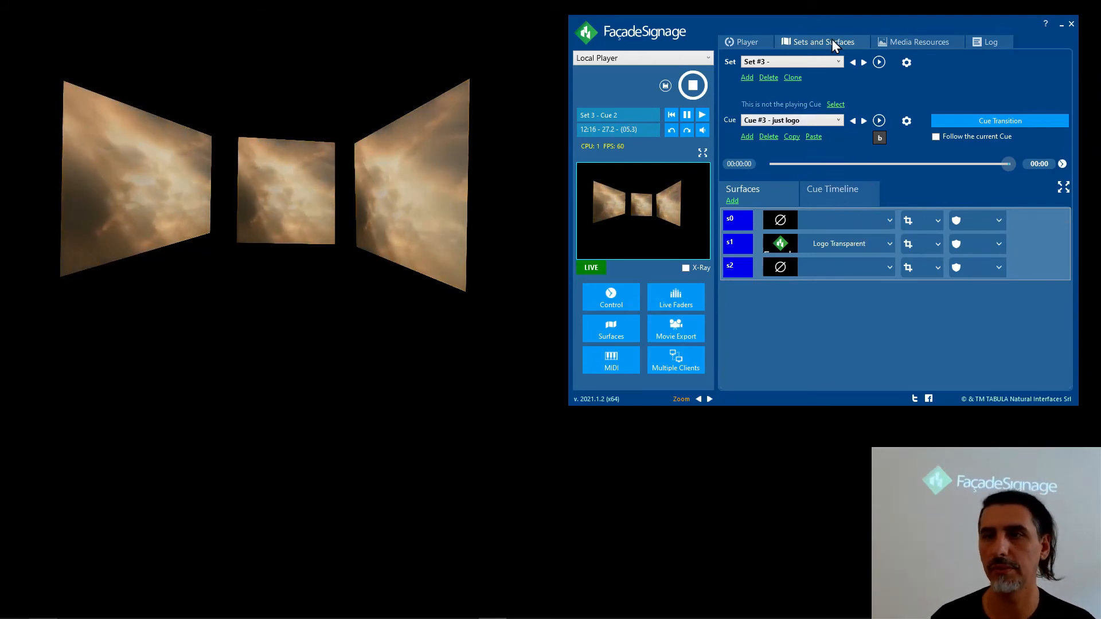
click(805, 120)
click(801, 135)
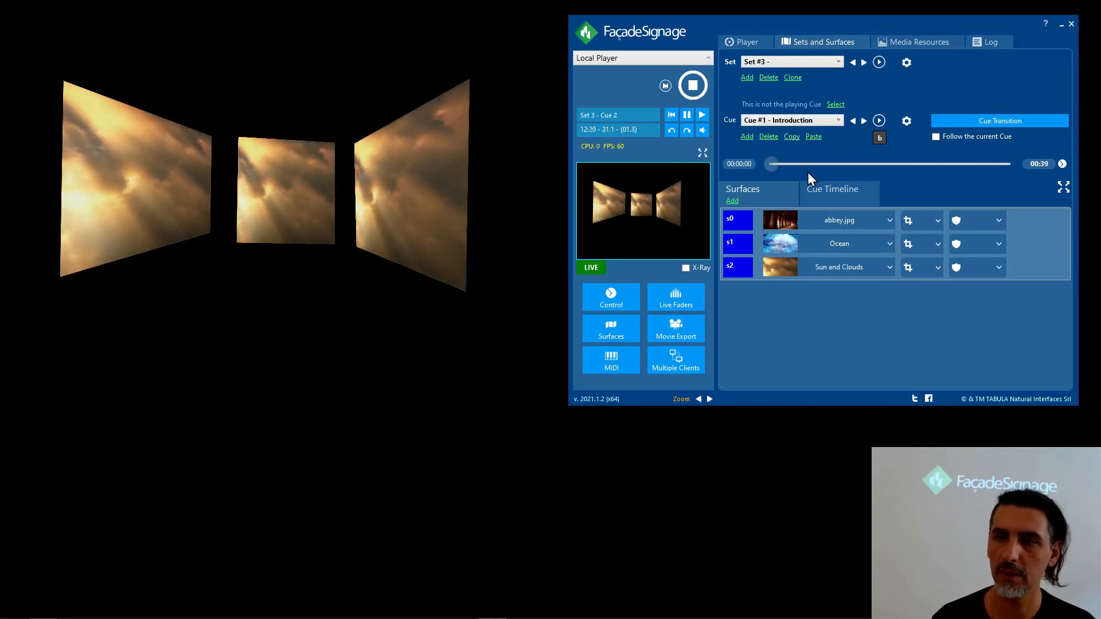
click(826, 188)
click(791, 269)
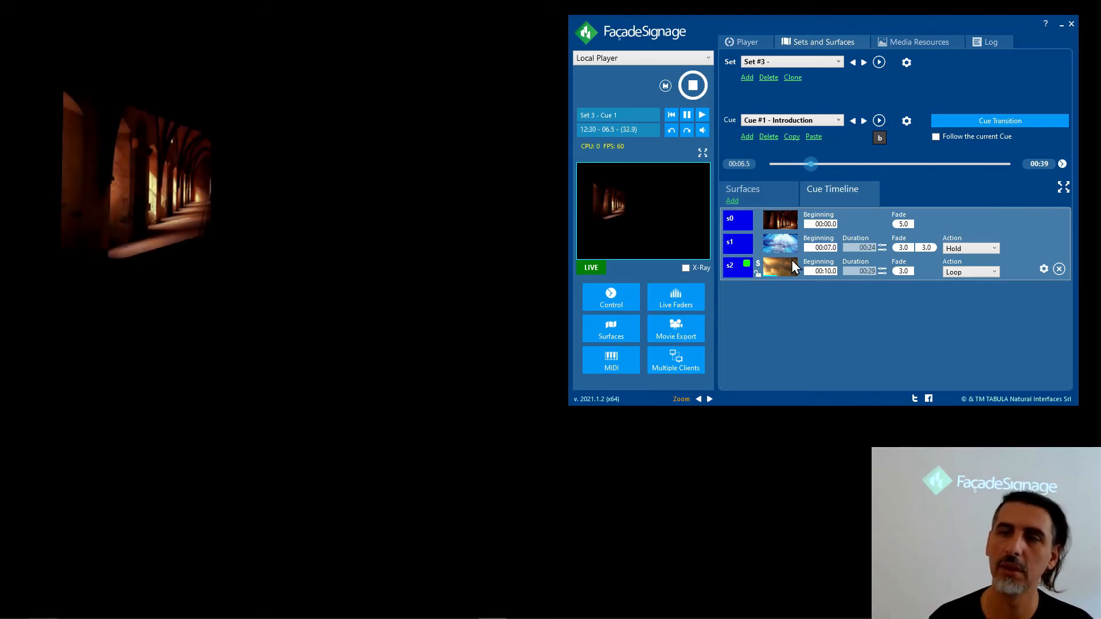
click(802, 122)
click(792, 143)
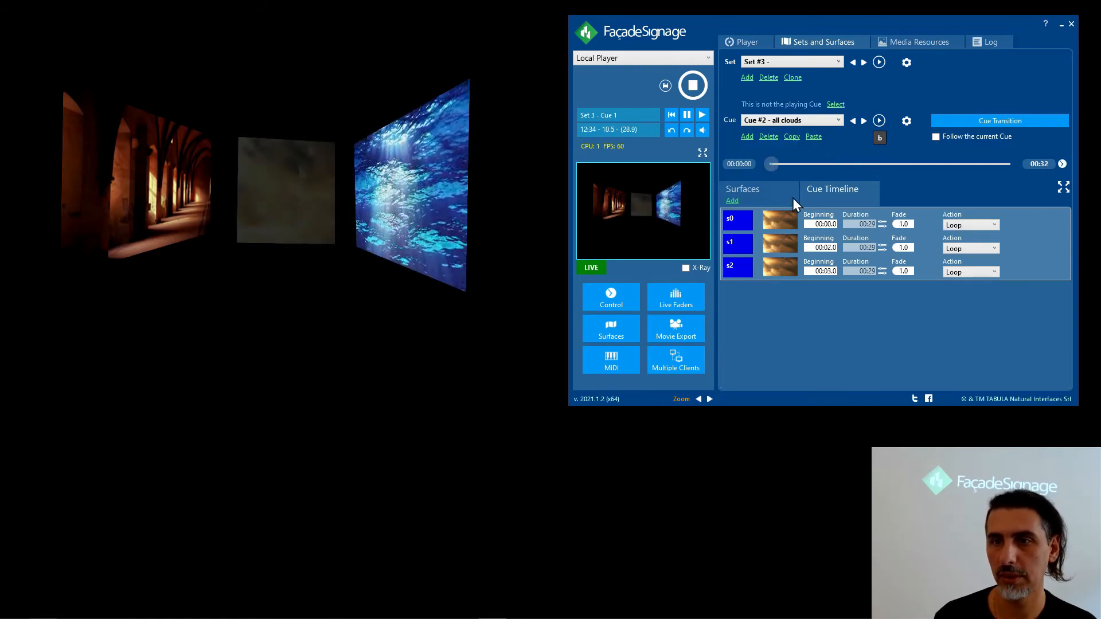
mouse_move(790, 259)
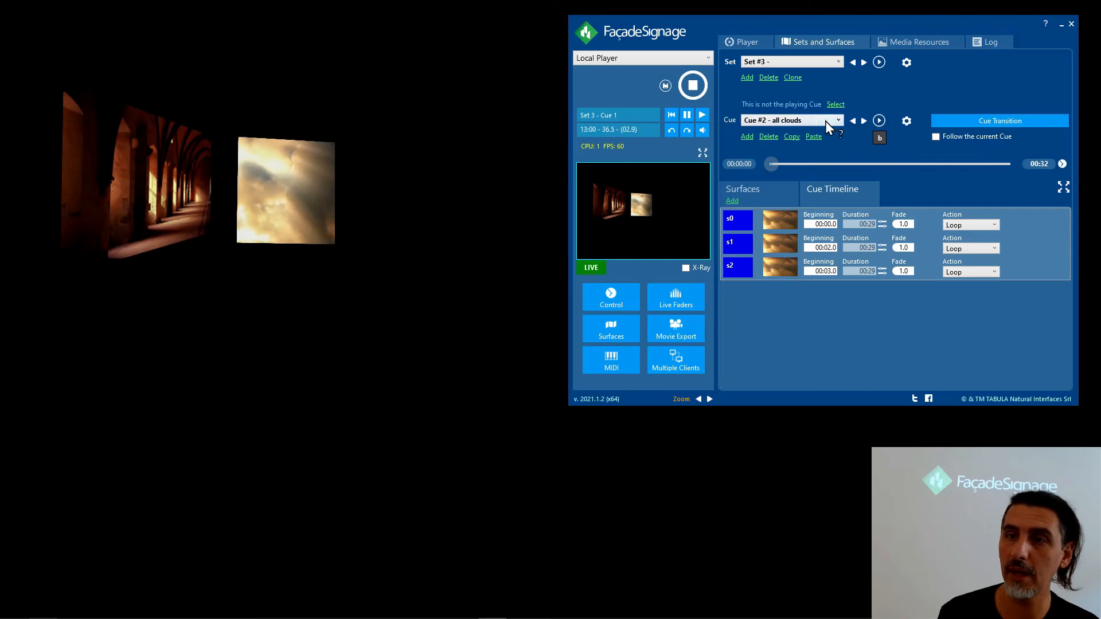
Step: Review the cue transition settings of Cue #1 - Introduction, including condition, action and fade
click(793, 120)
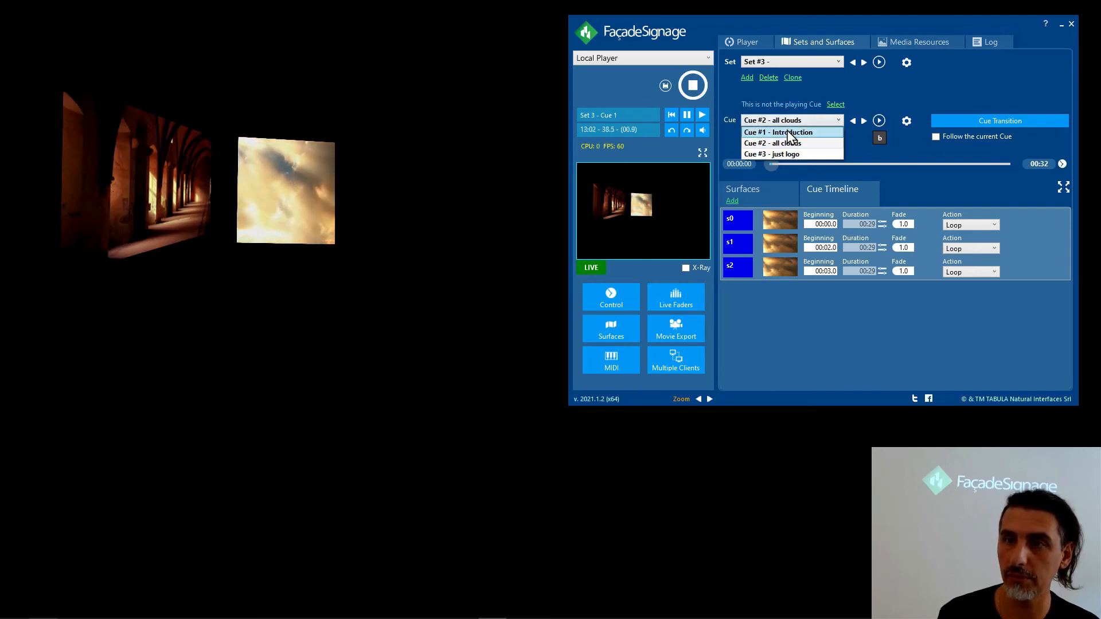
click(790, 128)
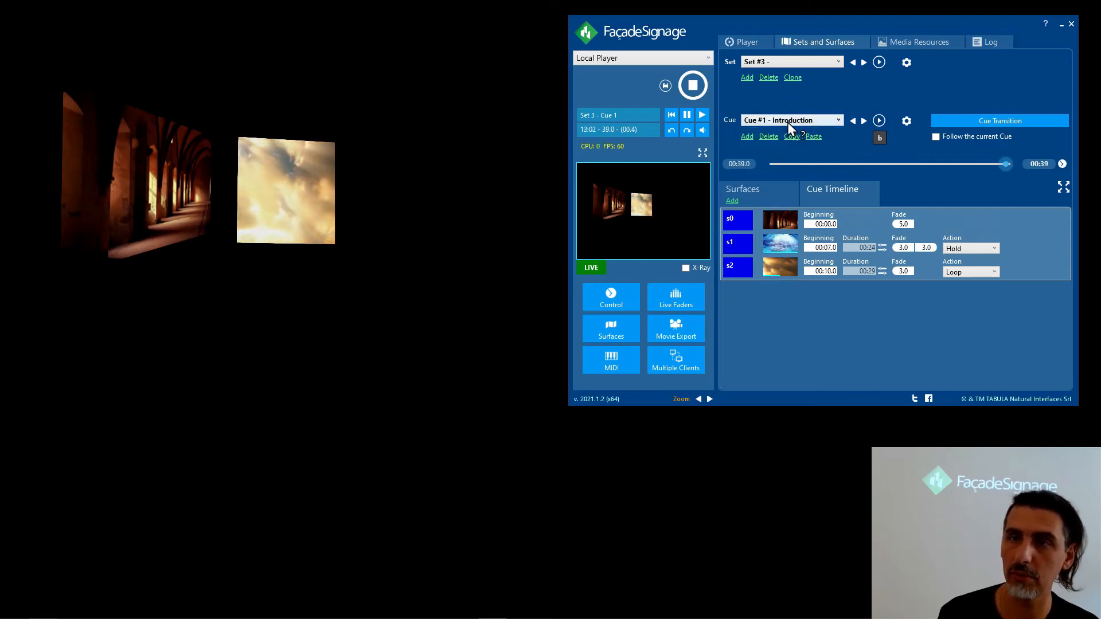
click(1004, 122)
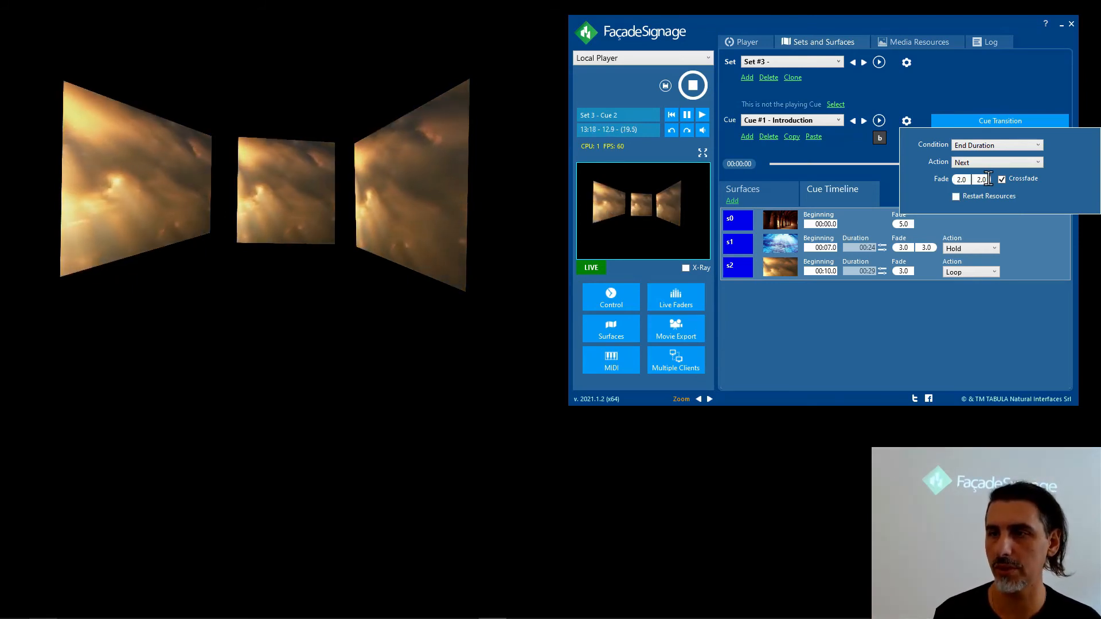
click(1006, 99)
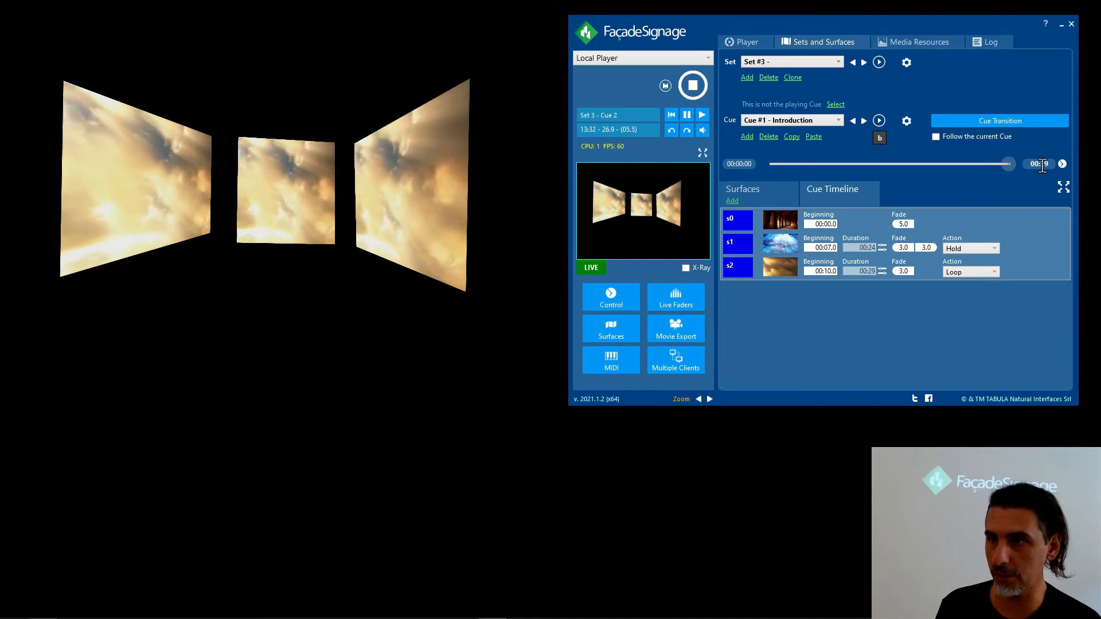
Step: Give Cue #1 - Introduction a custom duration of 1:30 and skip its playback ahead to check the looping media
click(1061, 164)
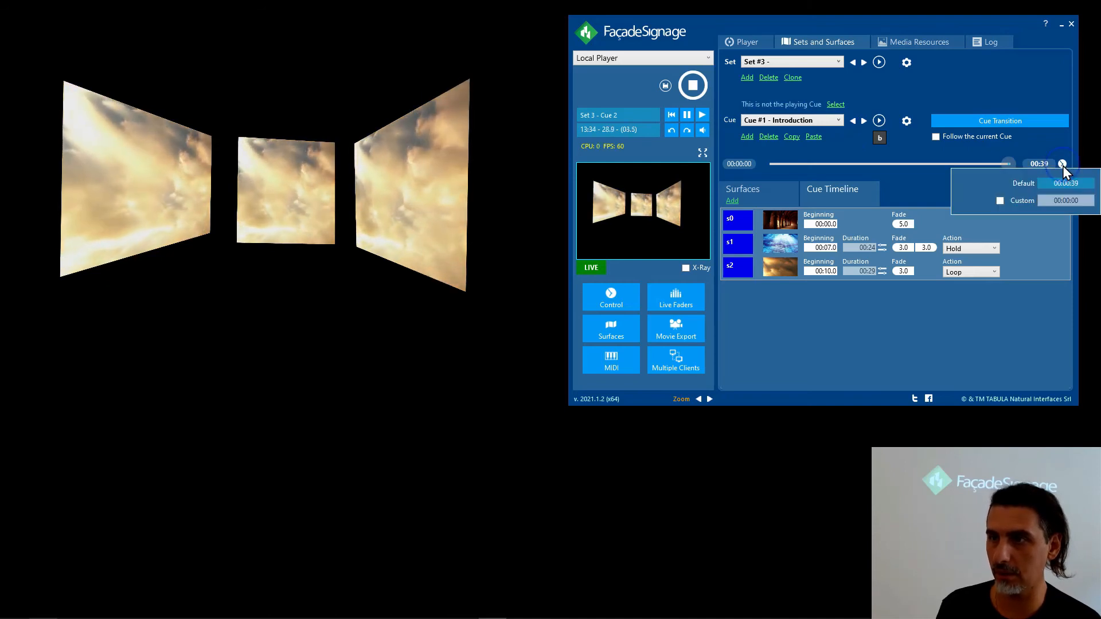
click(999, 201)
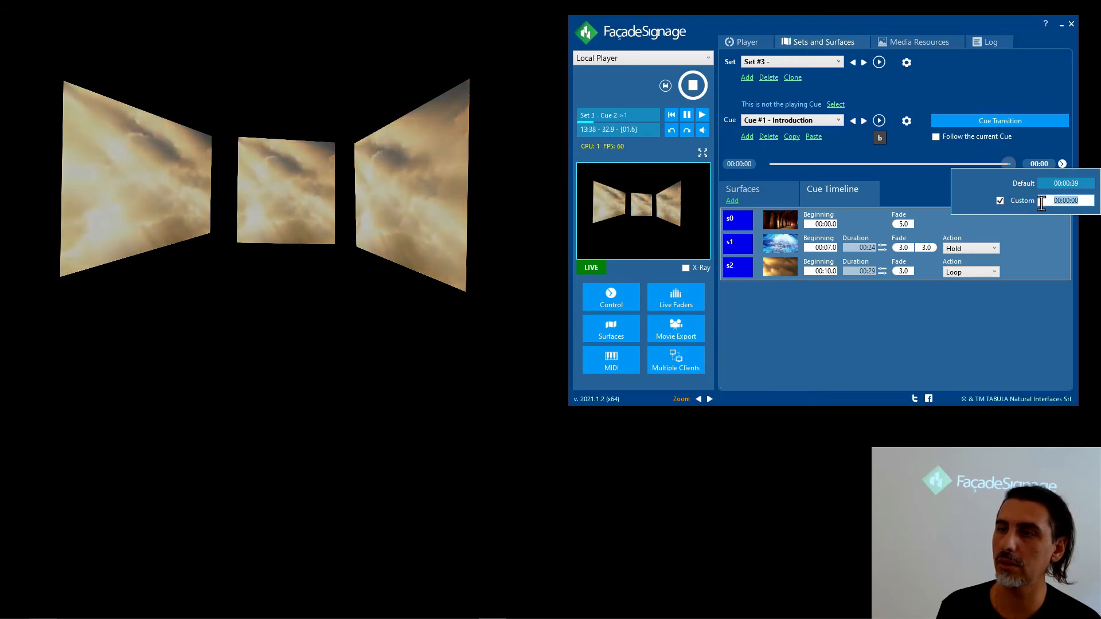
text(1)
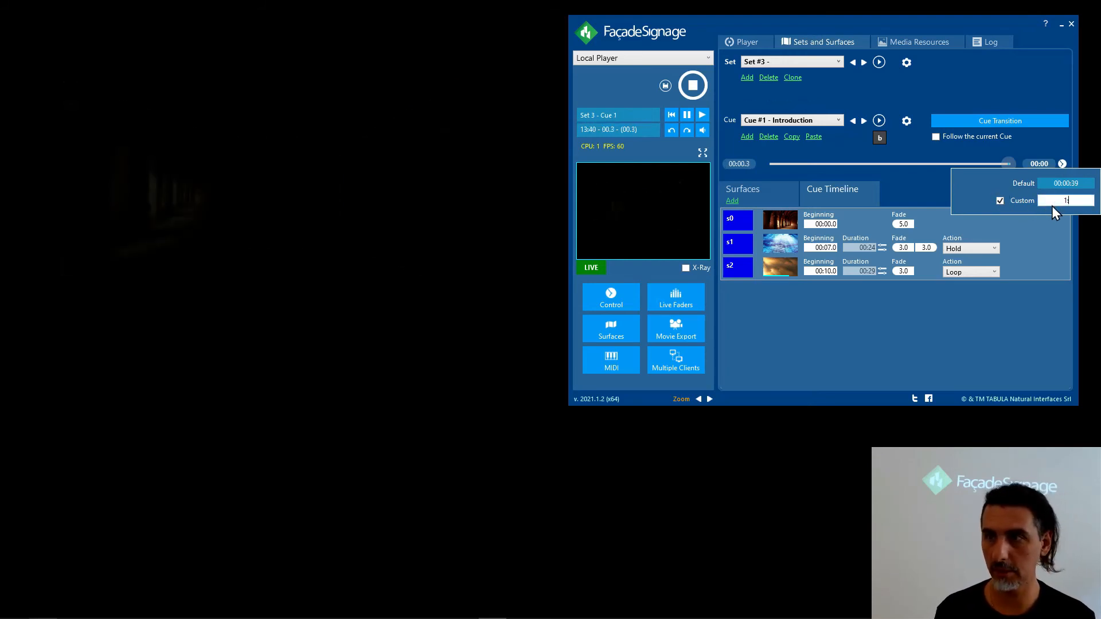
text(:30)
key(Tab)
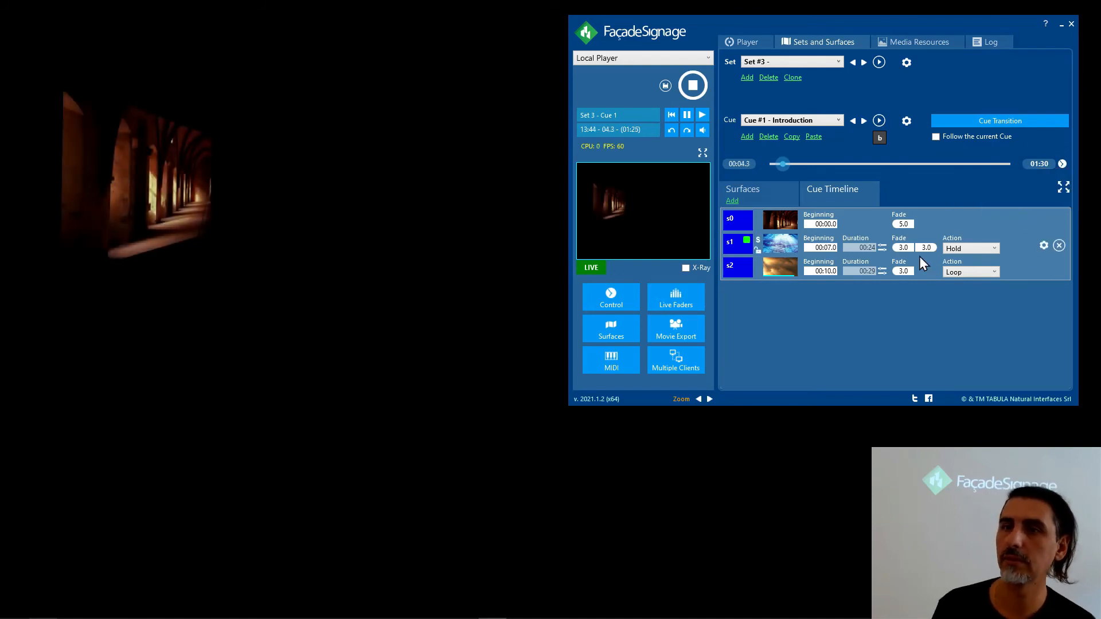
drag(786, 168, 862, 170)
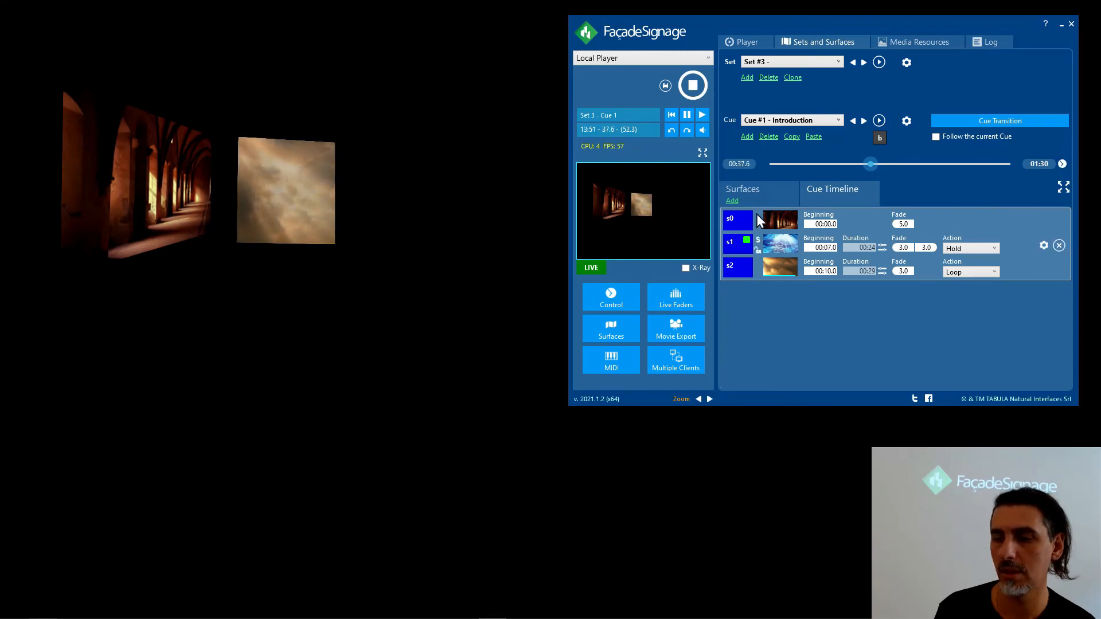
mouse_move(1015, 266)
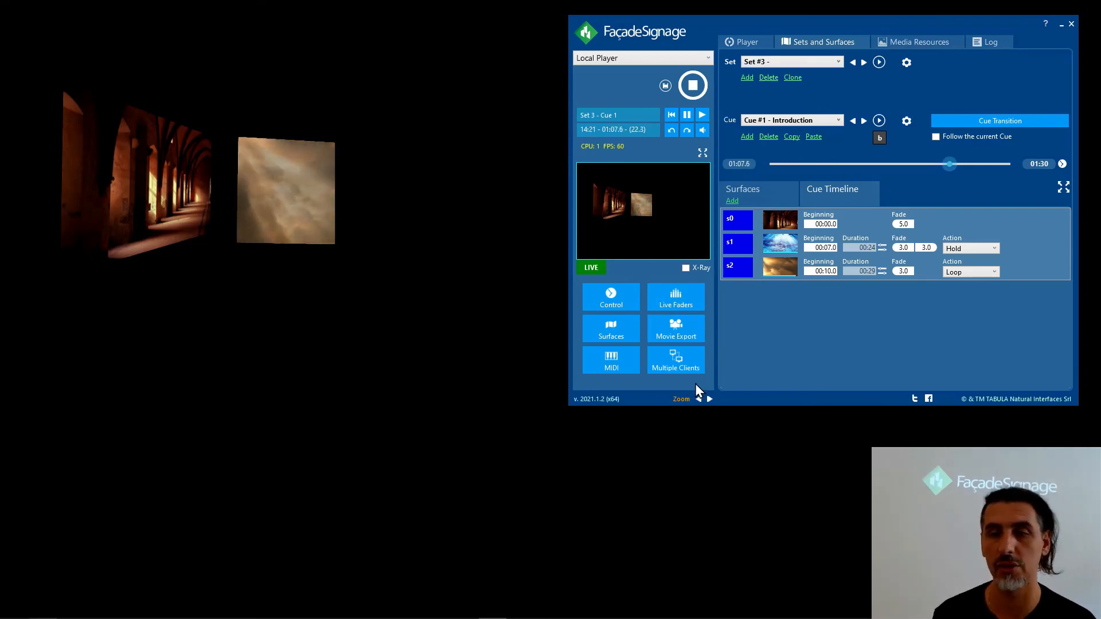
Step: Look through the available profiles for exporting the show as a movie, and close the export settings without recording
click(678, 338)
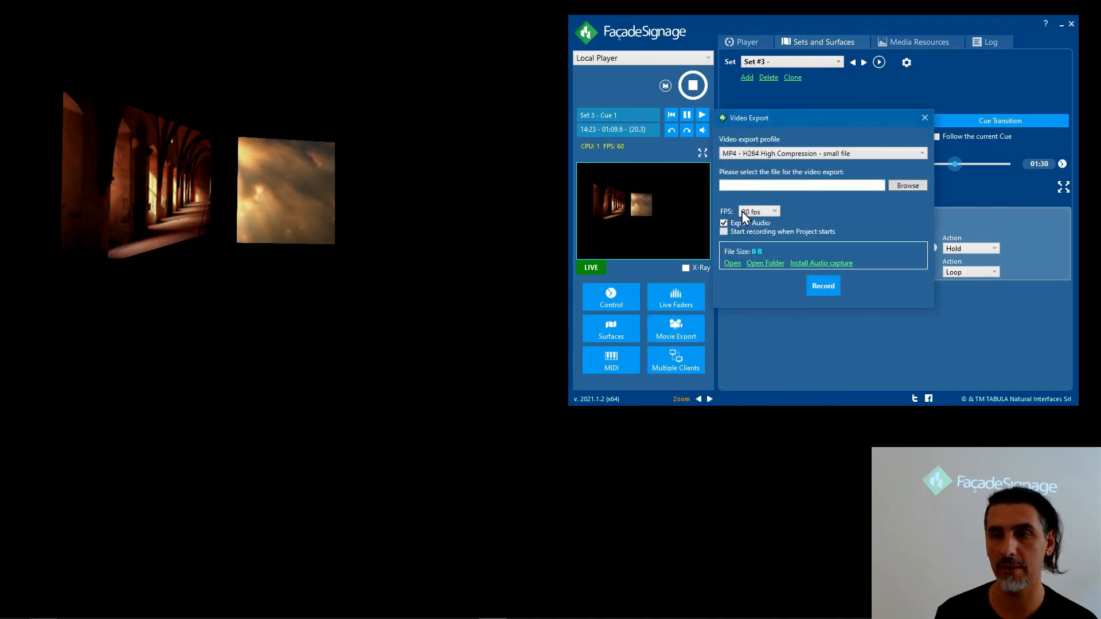
drag(811, 119, 824, 189)
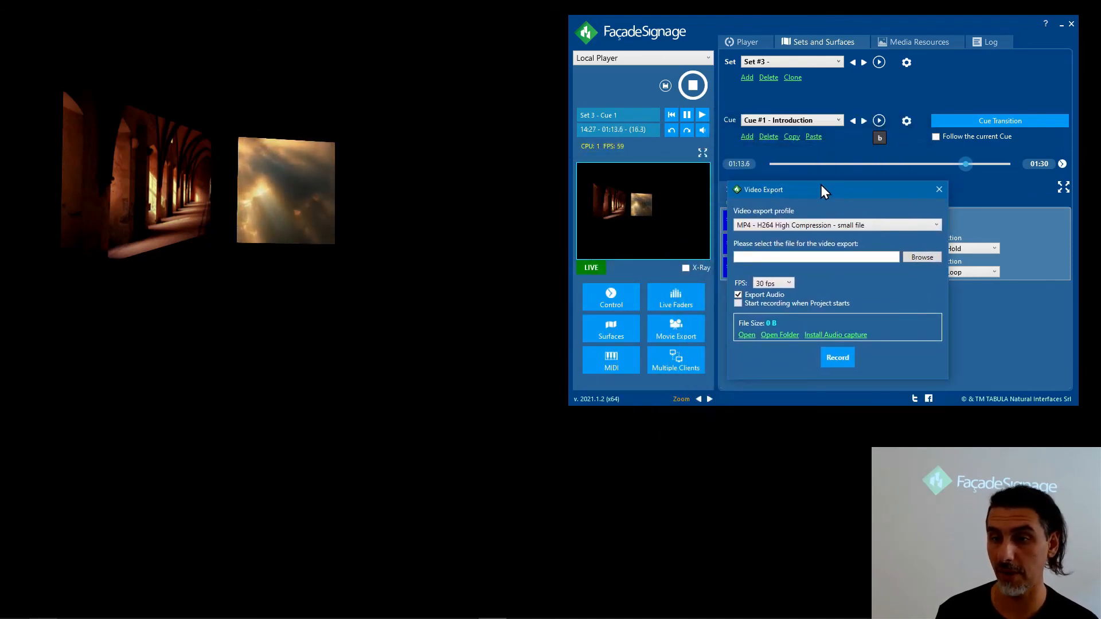
click(866, 227)
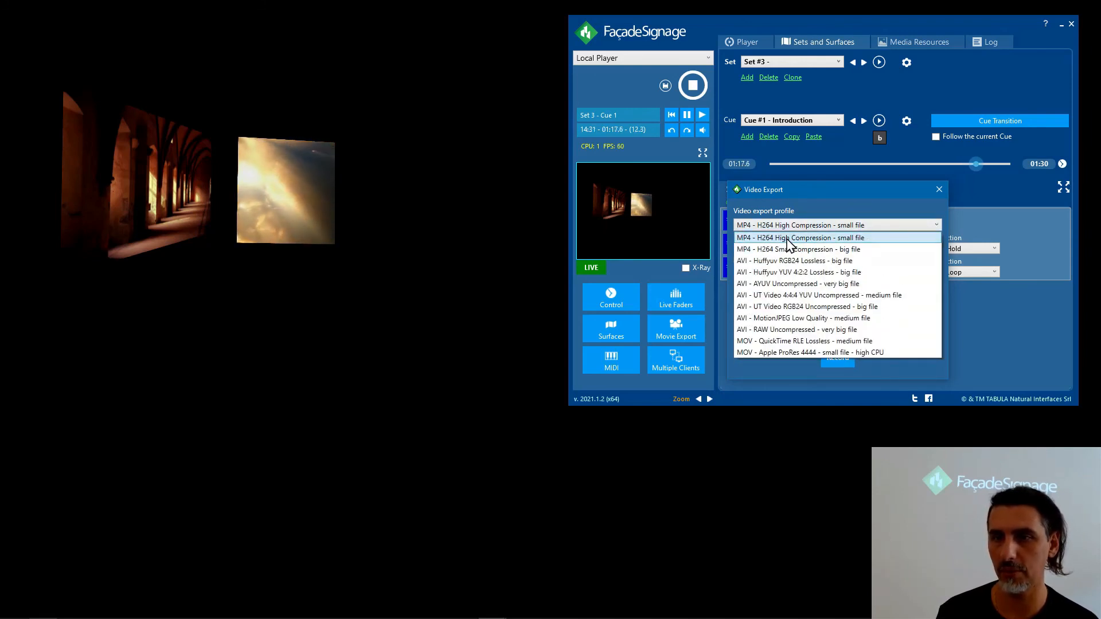
click(867, 193)
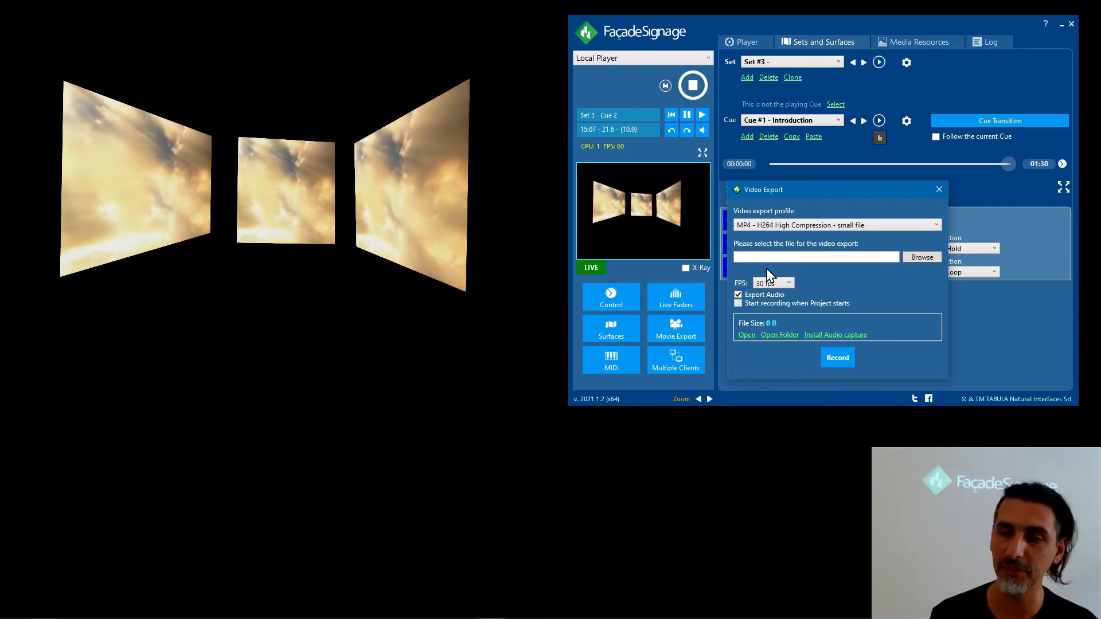
click(939, 189)
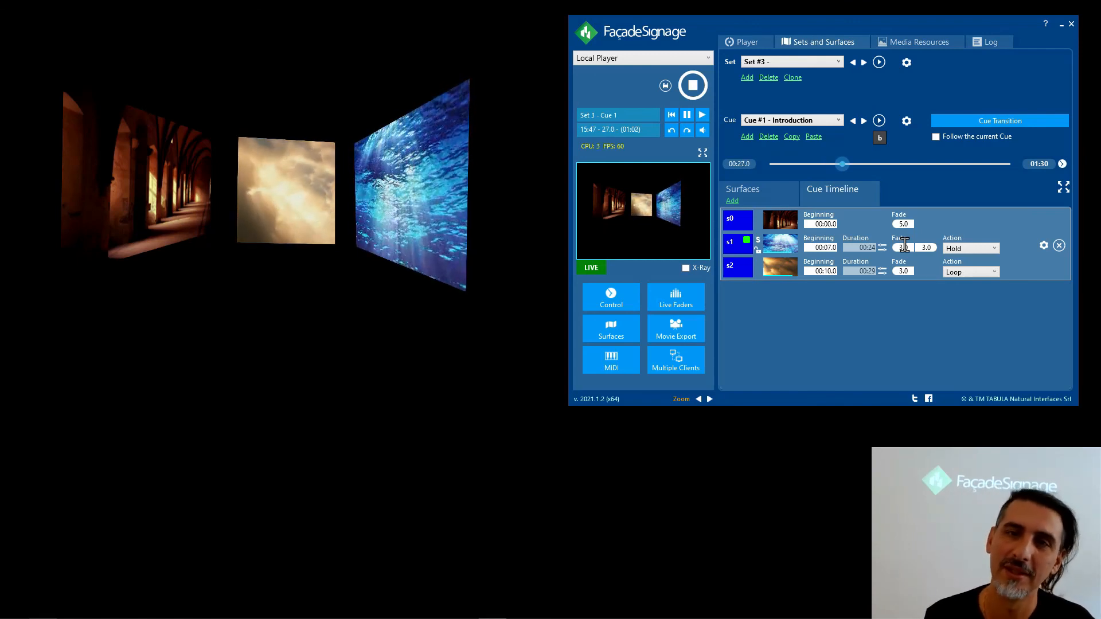
click(518, 612)
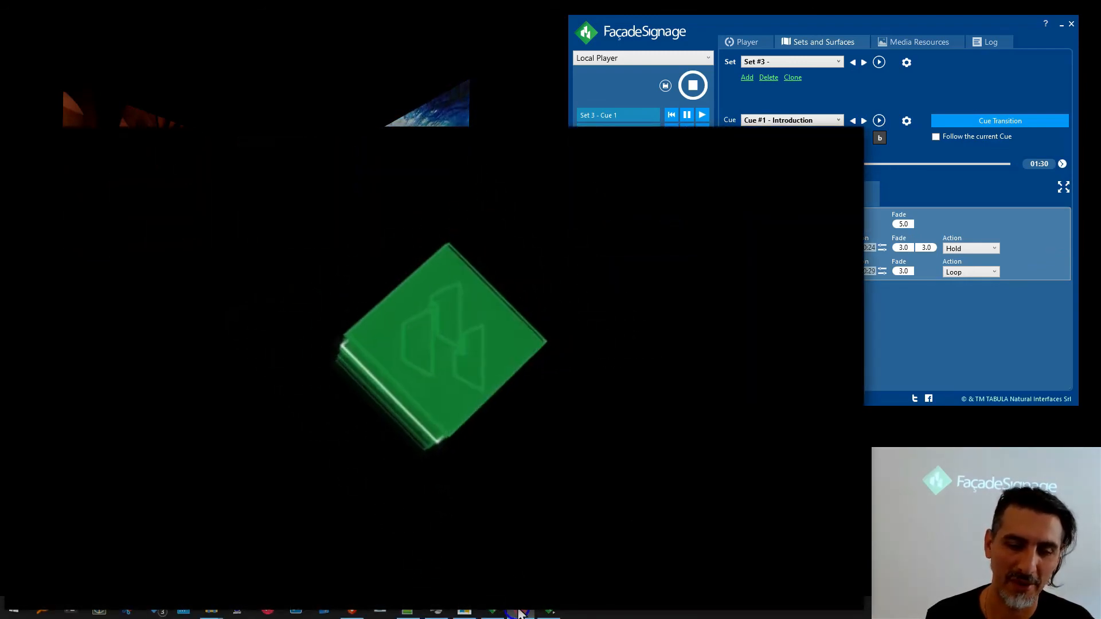